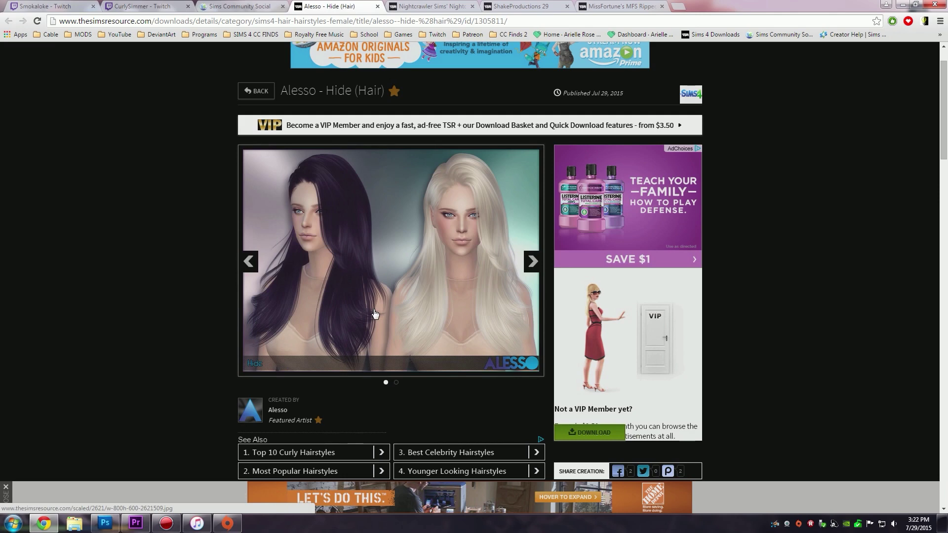
- Examine the preview images and descriptions of the Alesso Hide and Nightcrawler-Poison hairs on their download pages
scroll(416, 402, down, 2)
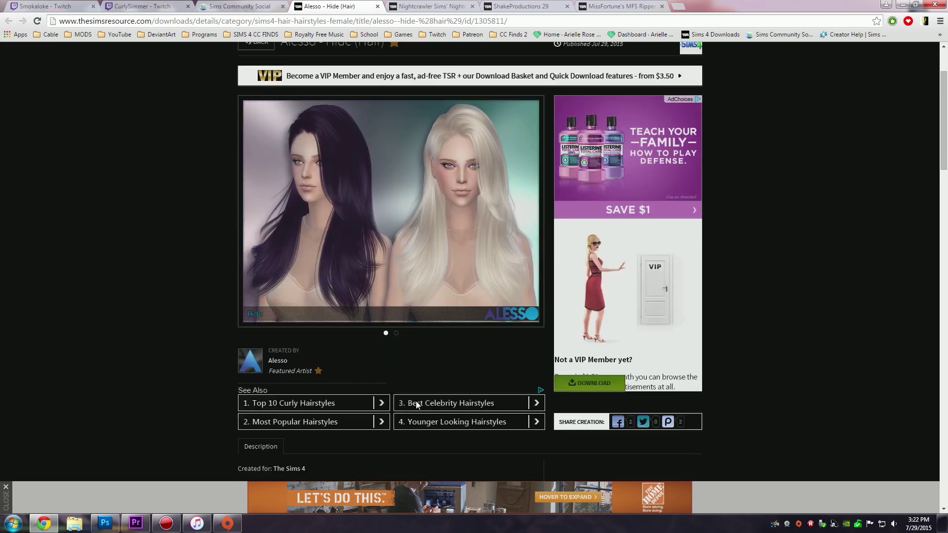
scroll(381, 410, down, 2)
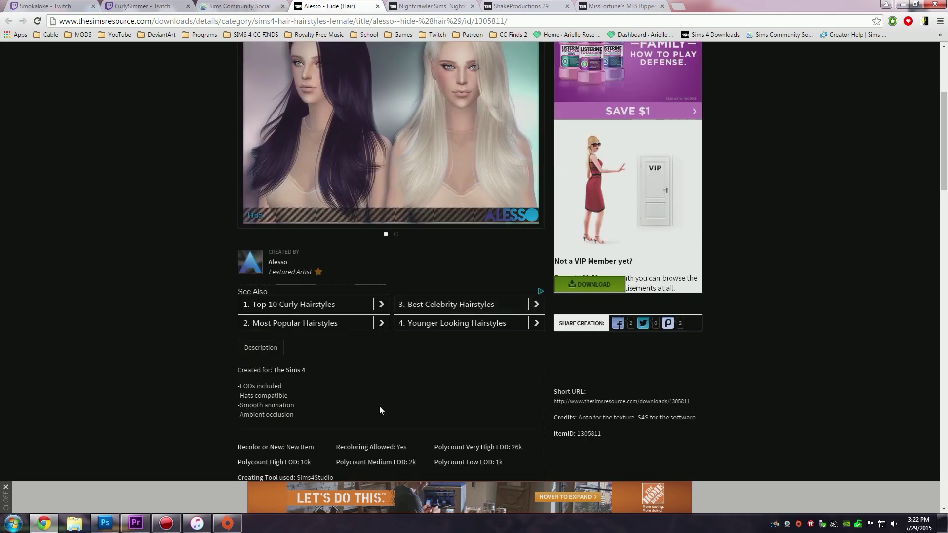
drag(334, 398, 362, 398)
click(403, 397)
click(361, 398)
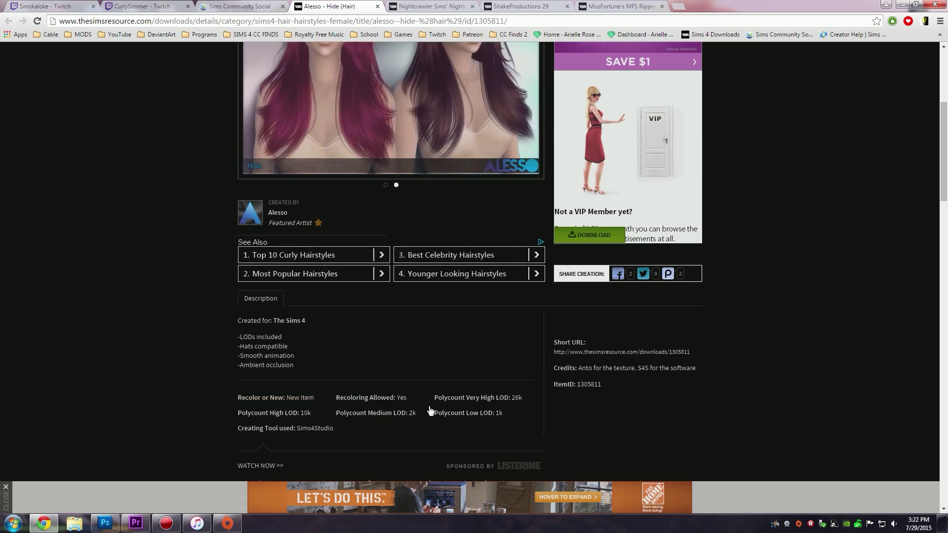
scroll(856, 342, up, 4)
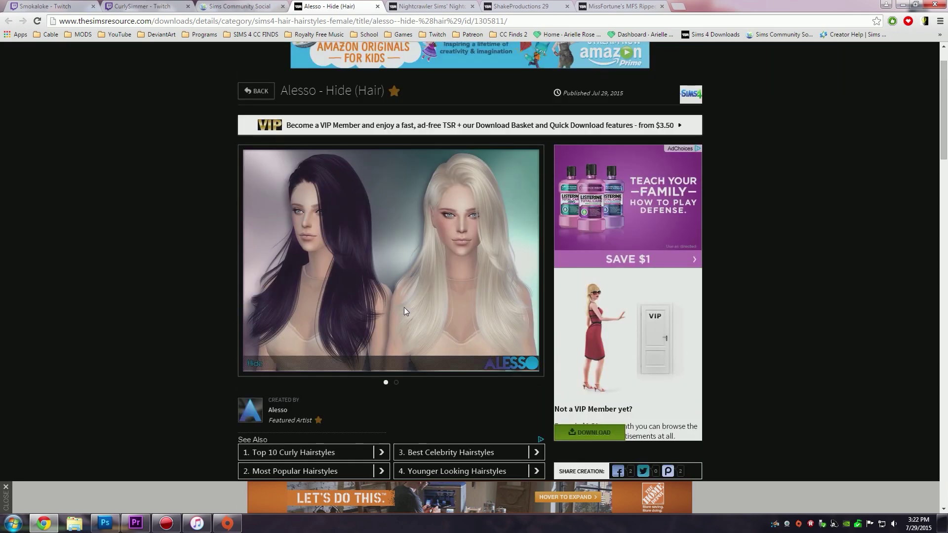
key(ctrl+Tab)
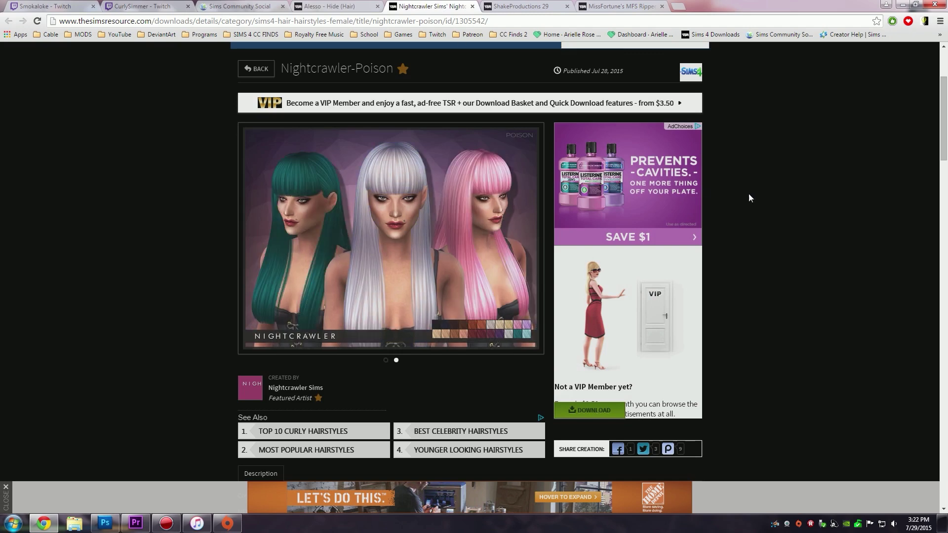
scroll(352, 379, down, 6)
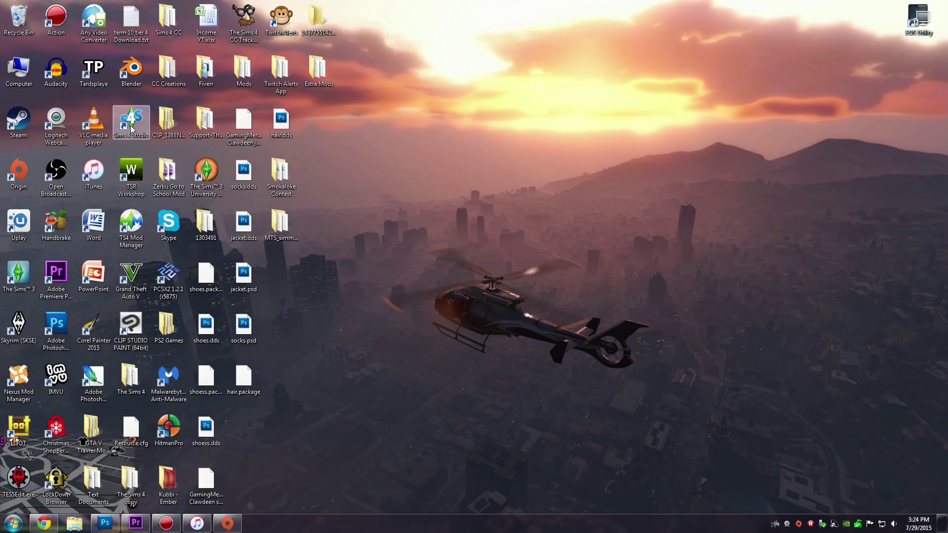
click(132, 124)
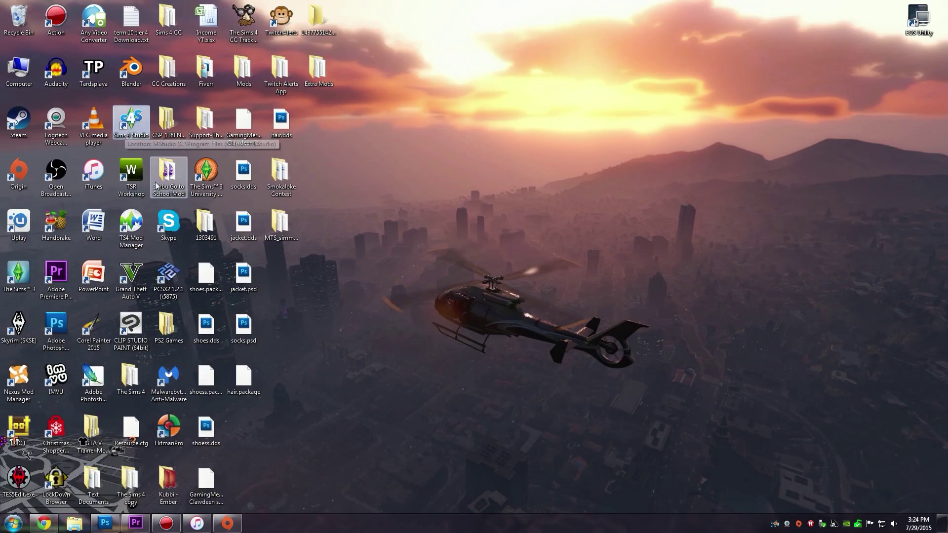
click(45, 527)
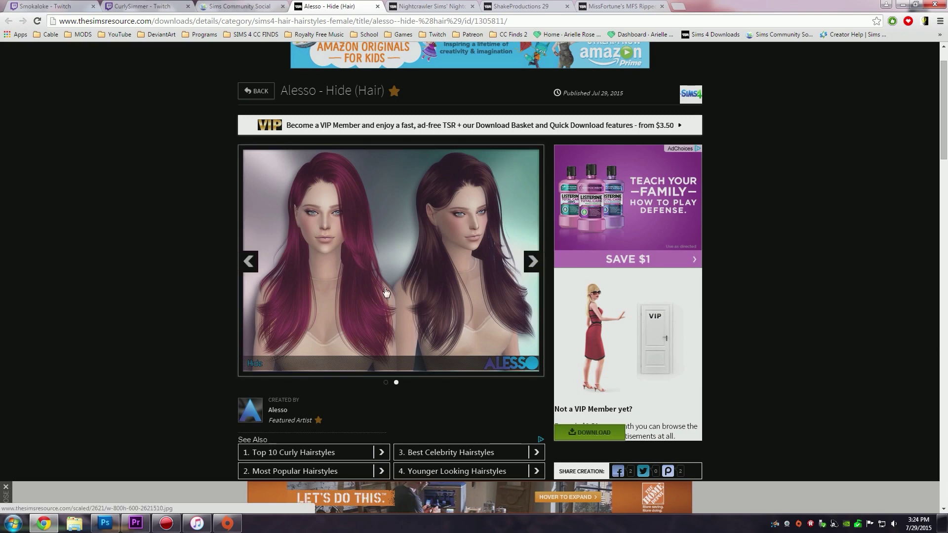
click(49, 527)
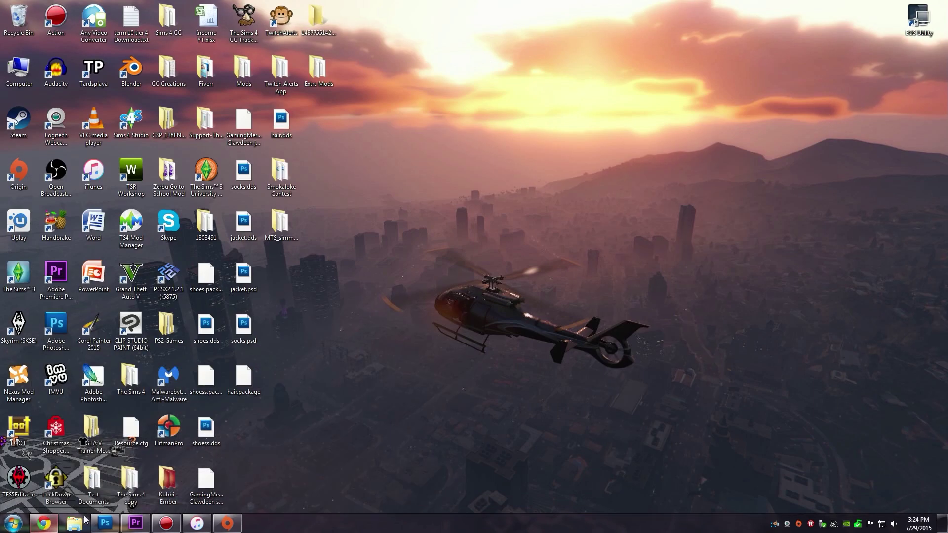
- Open the Mods folder inside the Sims 4 Studio folder of the Documents library
click(74, 524)
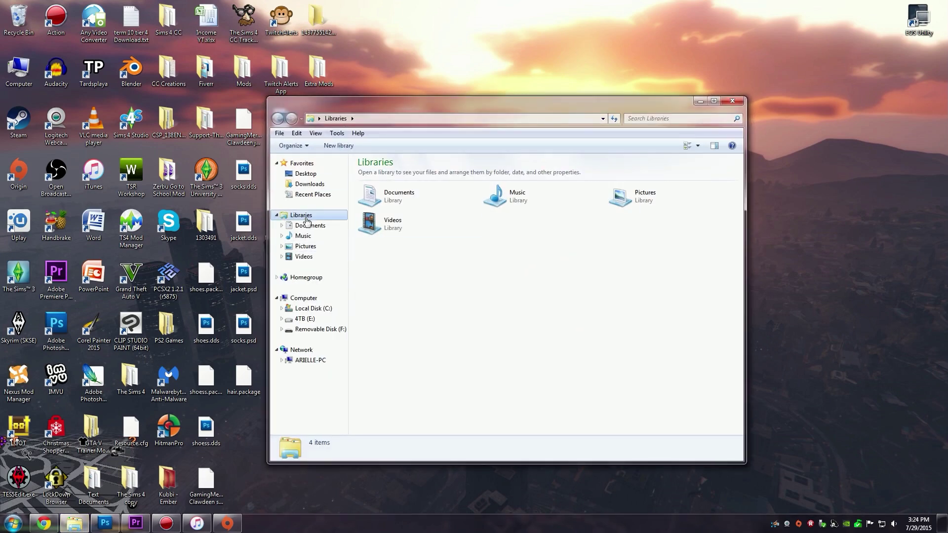
double_click(396, 196)
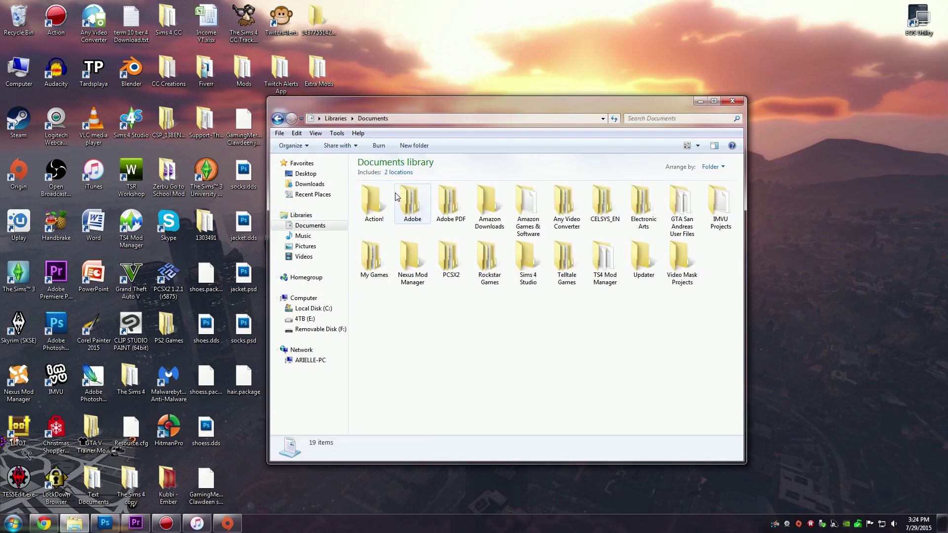
double_click(528, 261)
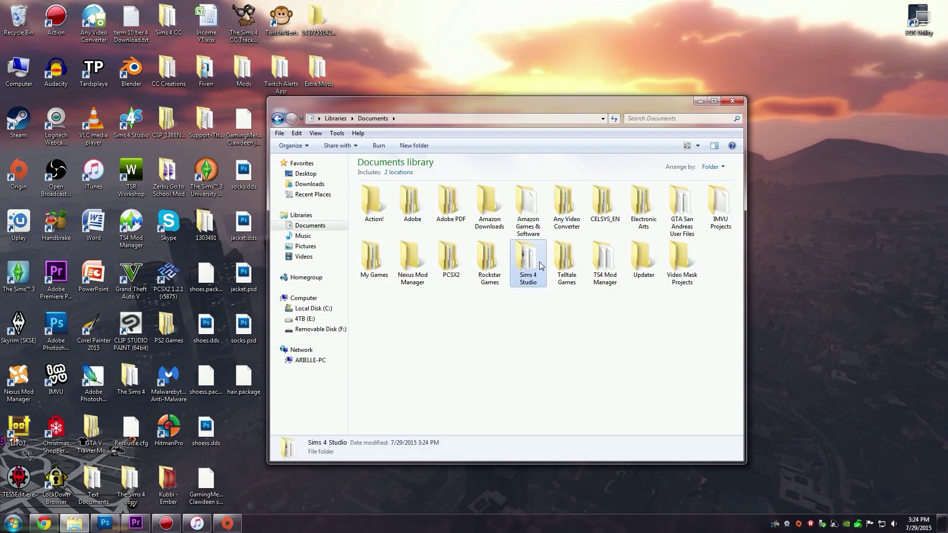
click(450, 221)
double_click(450, 221)
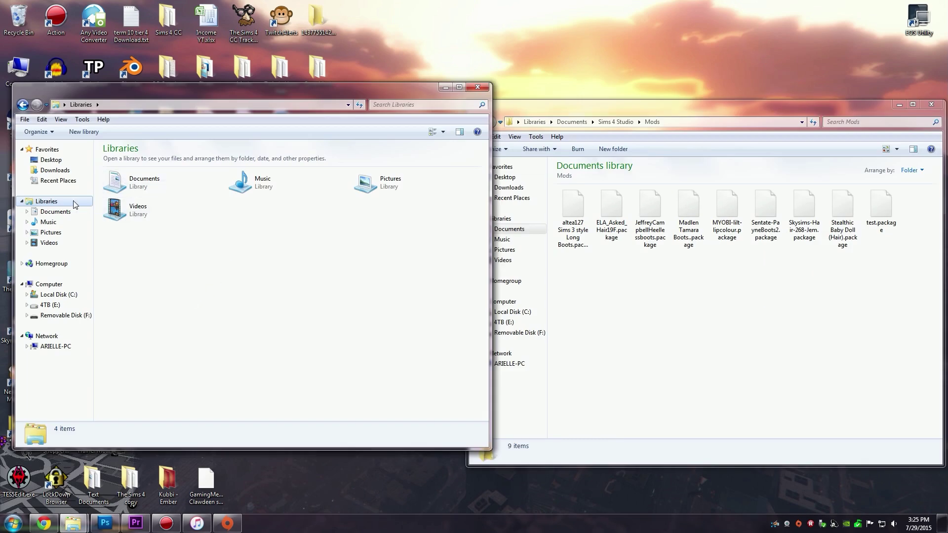
- In a second folder window, open Documents > Electronic Arts > The Sims 4 > Mods > Hair
double_click(170, 185)
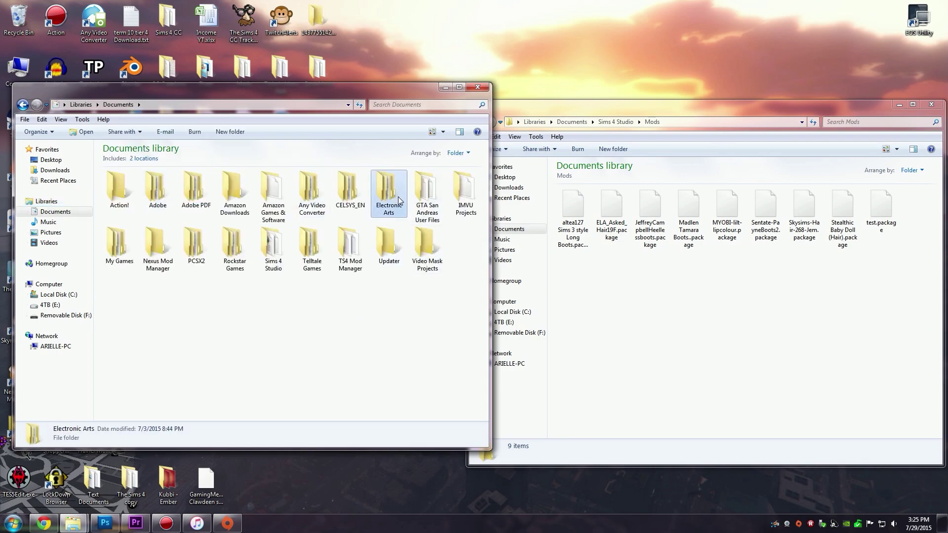
double_click(389, 192)
double_click(165, 196)
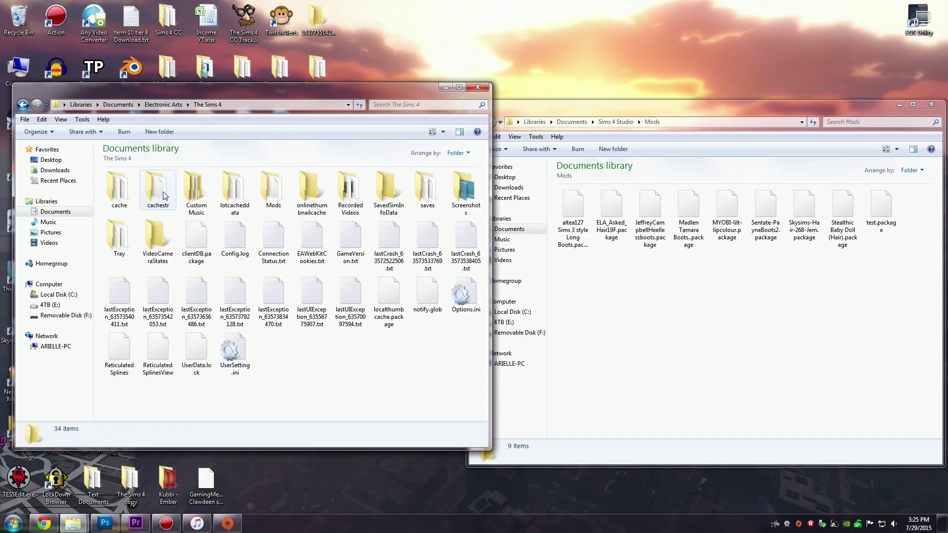
double_click(273, 194)
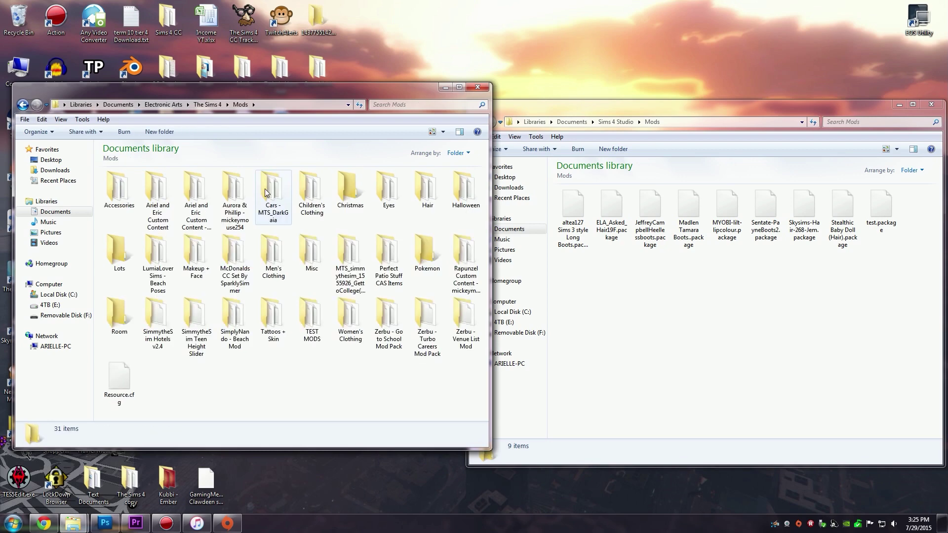
double_click(427, 198)
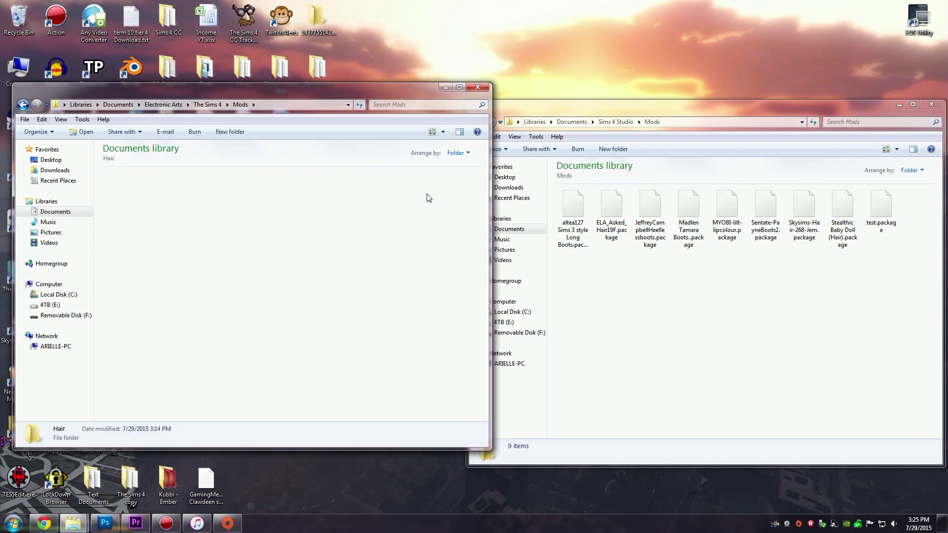
- Check the hair's name on its download page and copy Alesso_Hide.package from the Hair folder into the Sims 4 Studio Mods folder
click(52, 527)
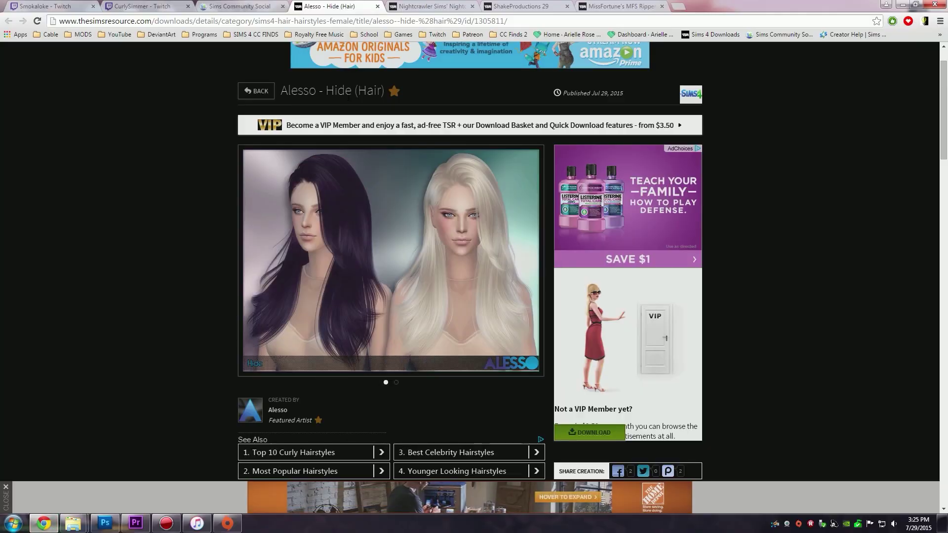
click(43, 524)
right_click(281, 246)
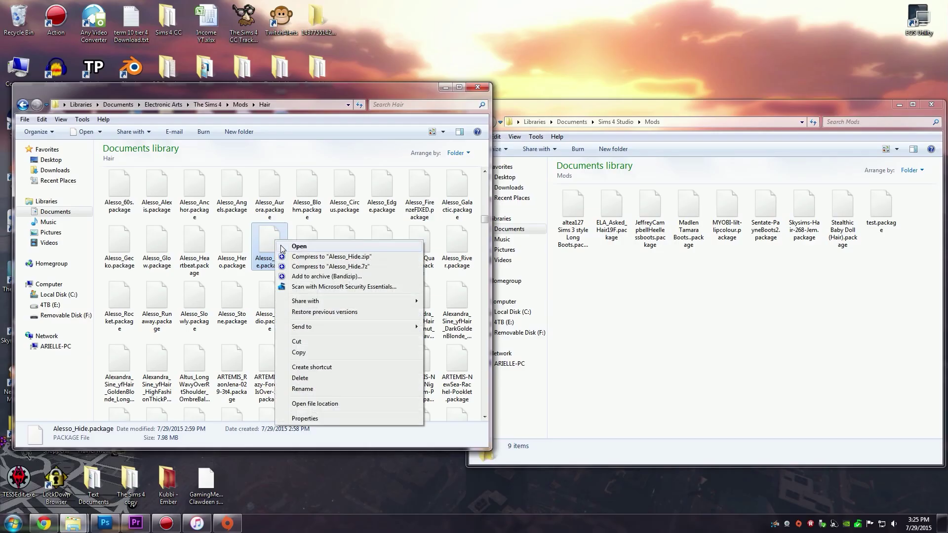
click(299, 352)
right_click(687, 325)
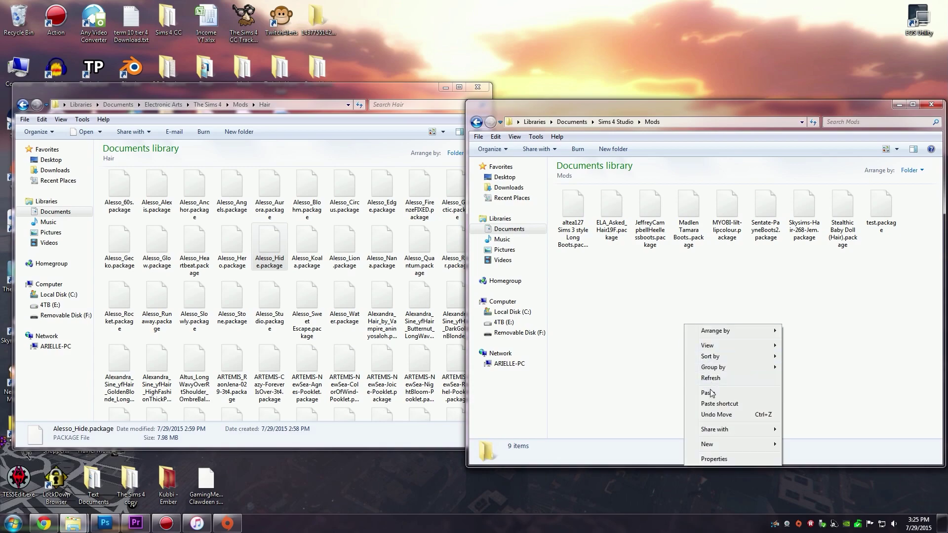
click(712, 393)
- Check the Nightcrawler-Poison download page and copy Nightcrawler AF Hair POISON.package from the Hair folder into the Sims 4 Studio Mods folder
click(48, 519)
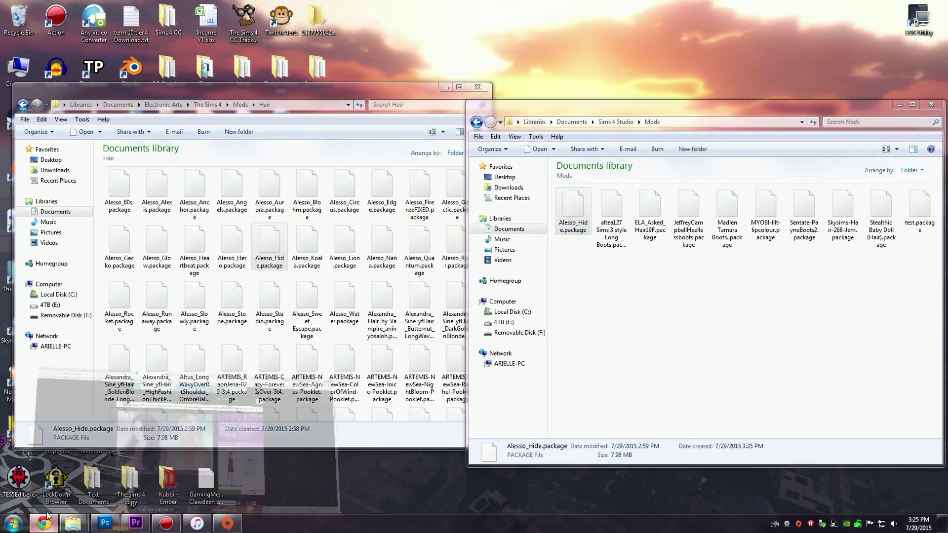
click(418, 6)
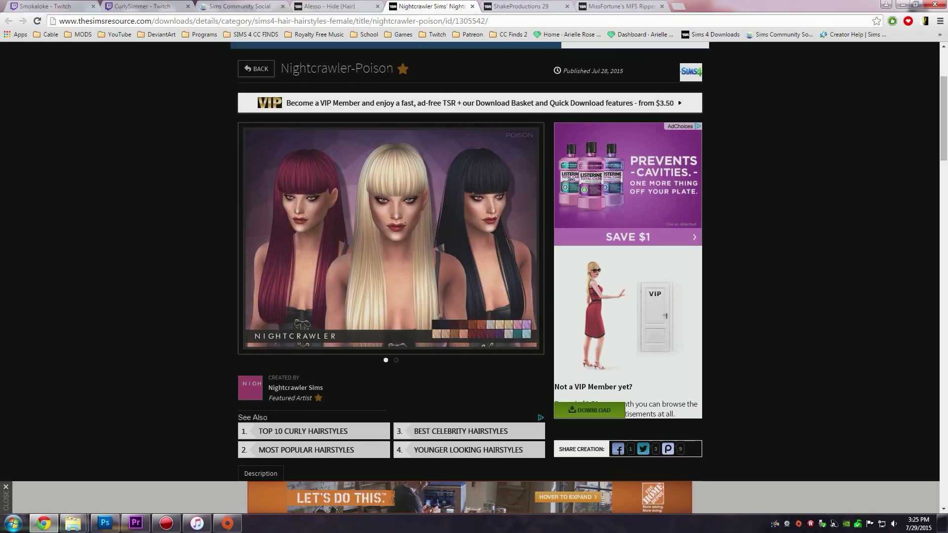
click(48, 523)
click(314, 372)
scroll(314, 372, down, 10)
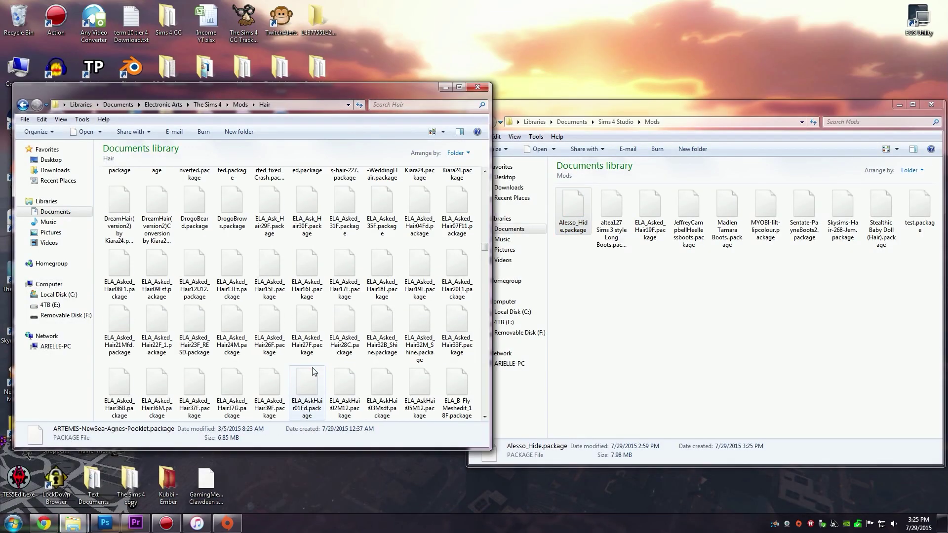
scroll(313, 371, down, 3)
click(307, 390)
right_click(656, 314)
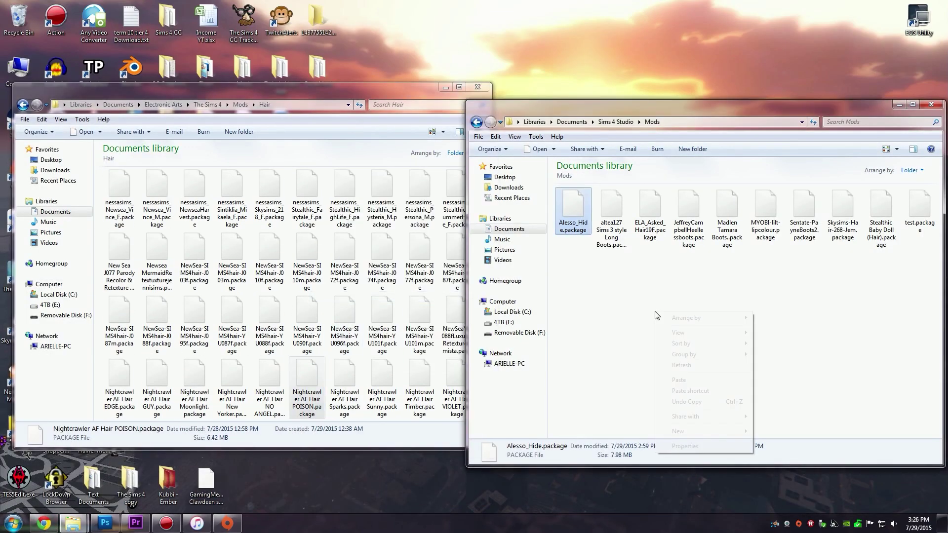
click(678, 380)
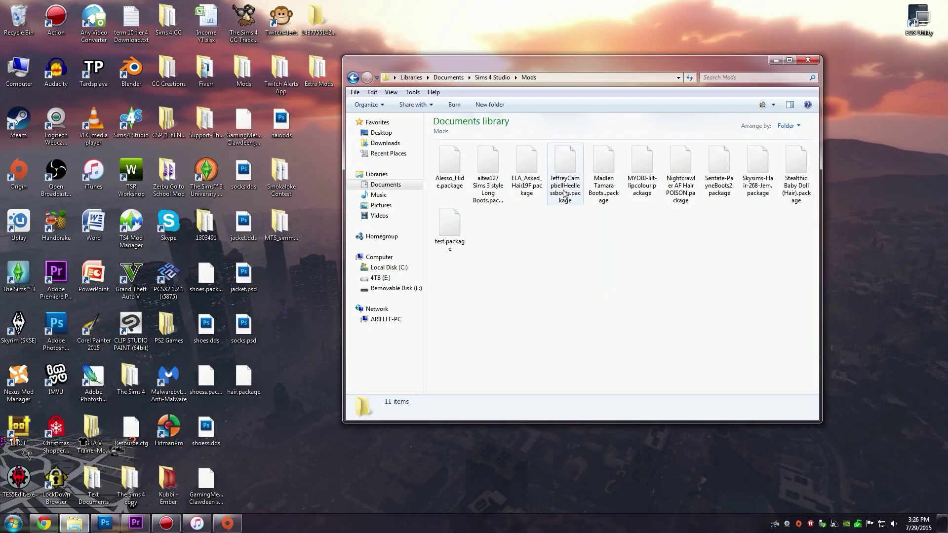
- Launch Sims 4 Studio and start a new project with Create CAS Standalone
double_click(130, 129)
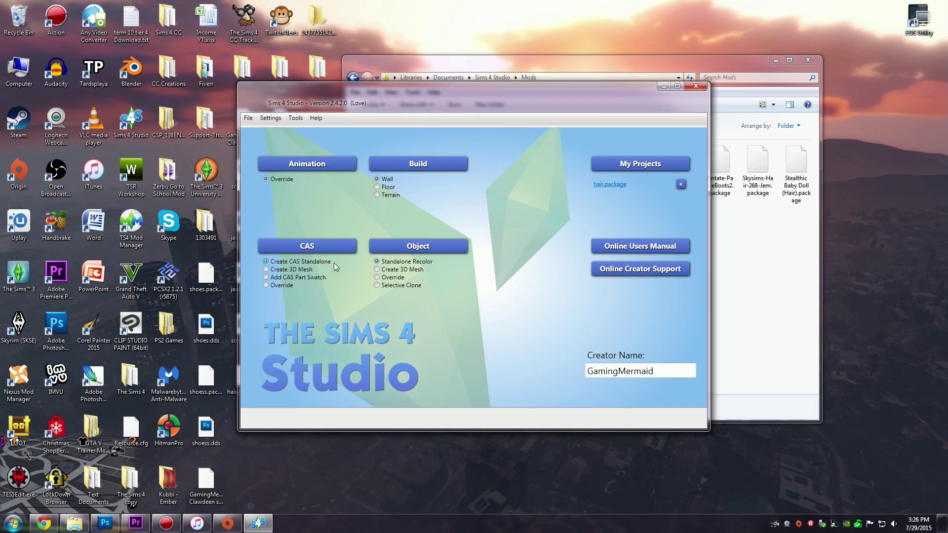
click(327, 247)
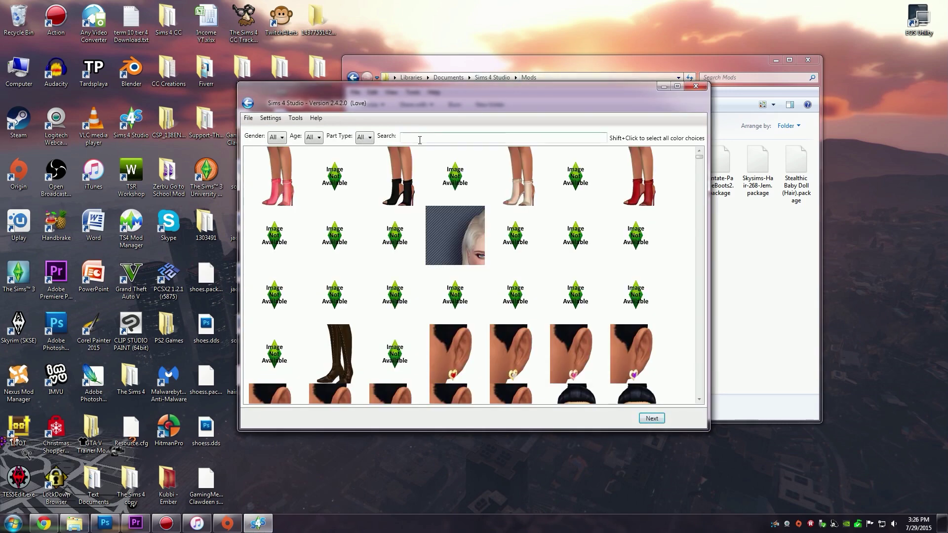
click(412, 138)
- Move the Mods folder window beside Sims 4 Studio and filter the CAS parts by "alesso"
drag(561, 68, 704, 81)
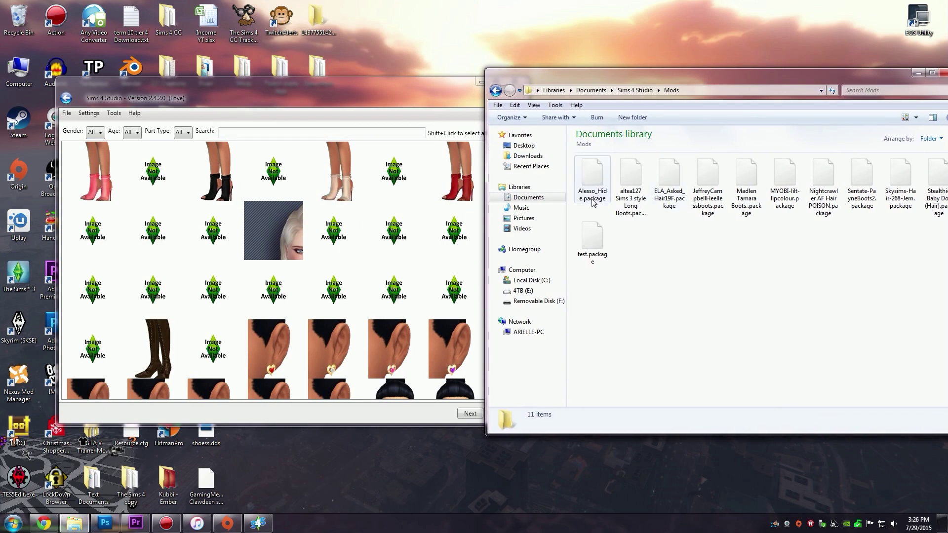
click(591, 200)
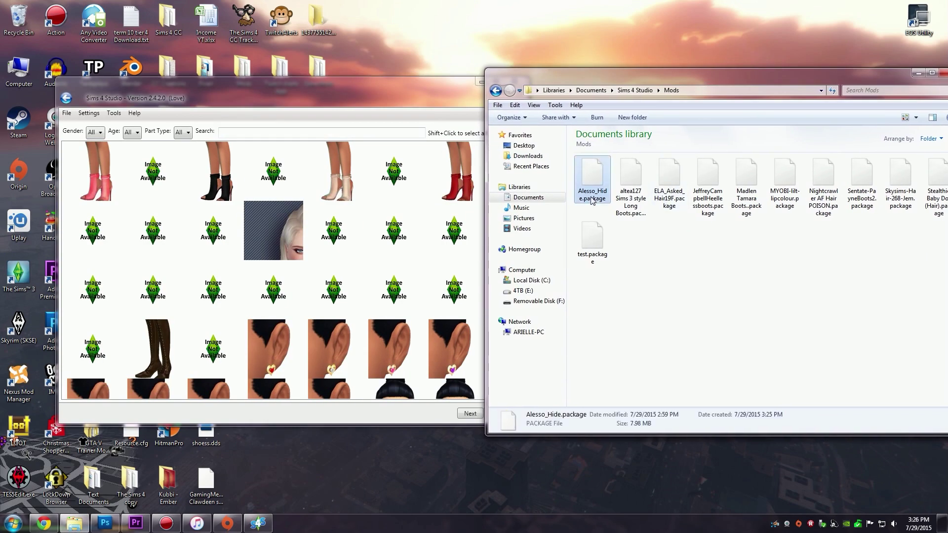
click(399, 144)
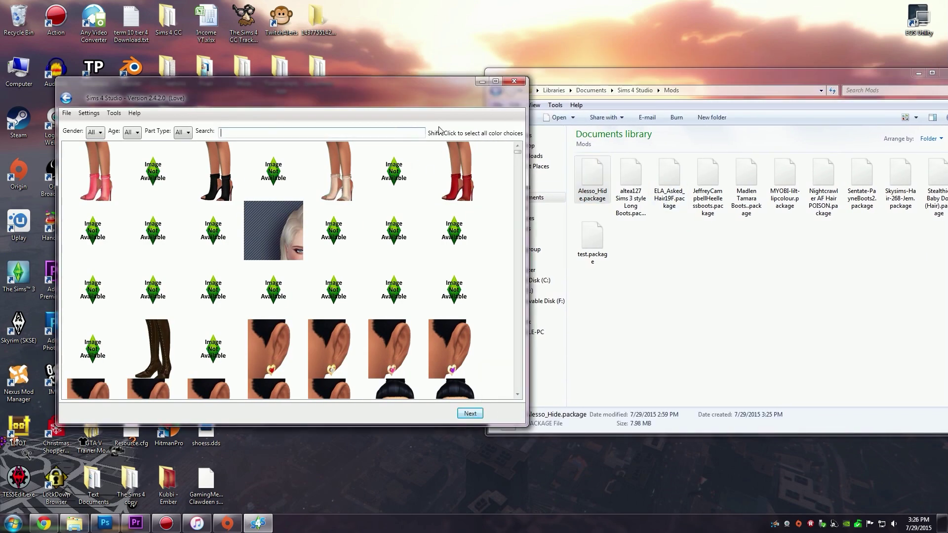
text(alesso)
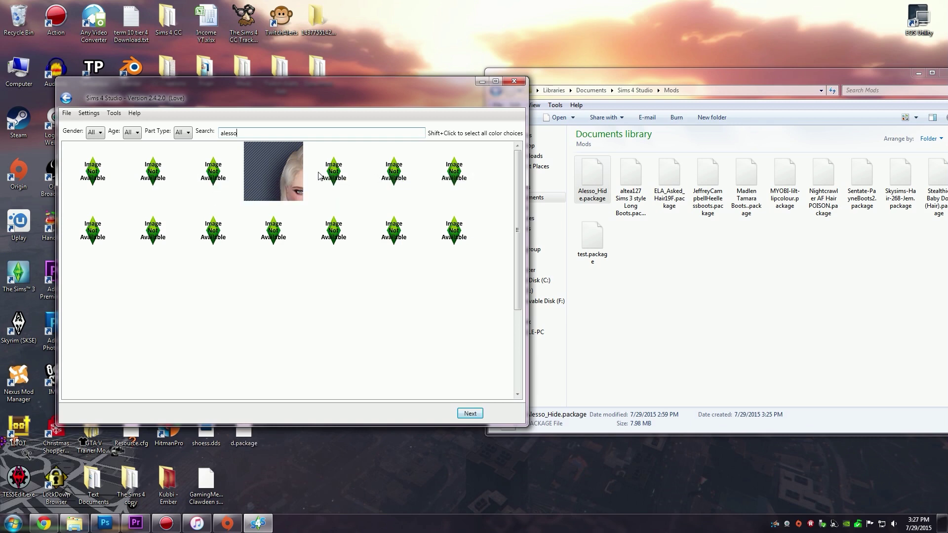
- Choose the blonde hair thumbnail and save its package on the Desktop as "GamingMermaid Alesso Hide Hair Recolor"
click(266, 175)
click(469, 414)
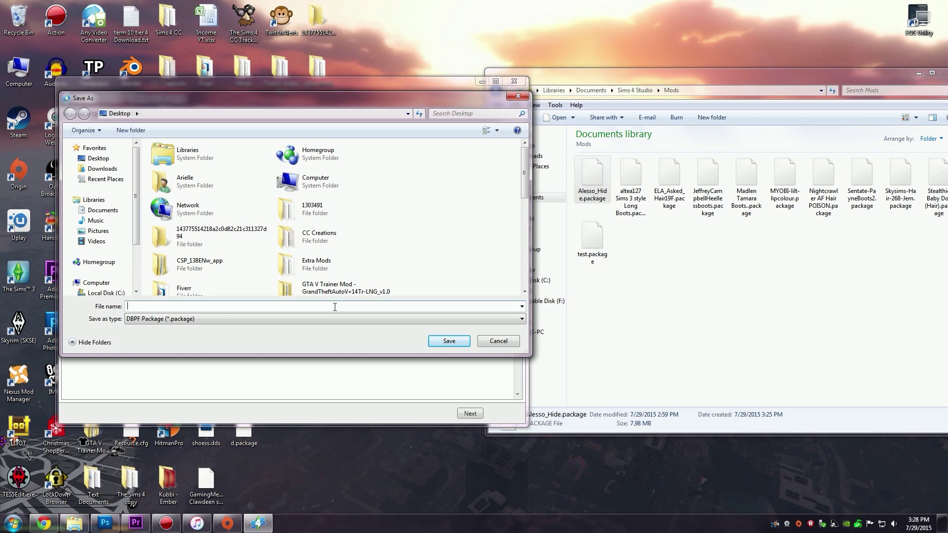
key(ctrl+v)
click(450, 343)
- Examine the Alesso hair on the 3D preview model up close and from different angles
scroll(194, 253, up, 5)
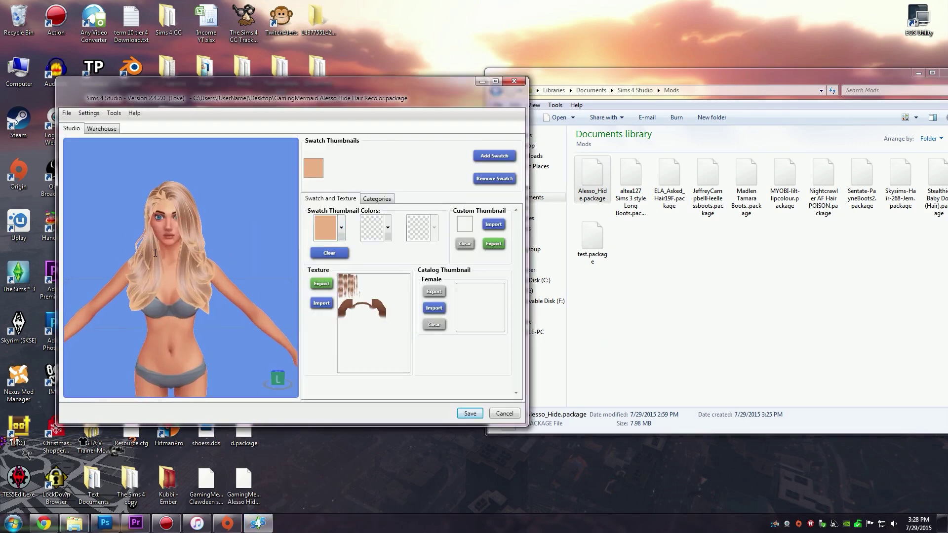
scroll(181, 271, up, 5)
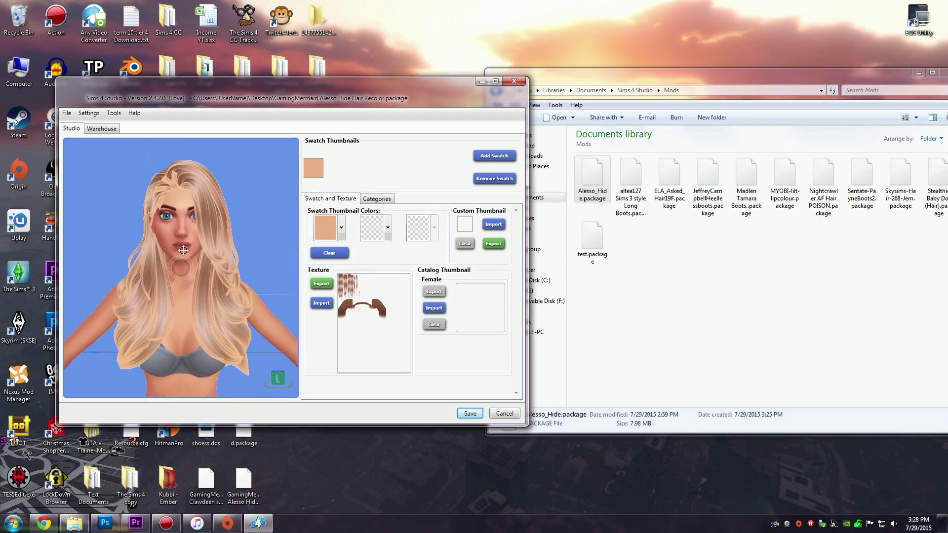
drag(162, 315, 222, 320)
drag(199, 225, 93, 201)
drag(163, 203, 237, 212)
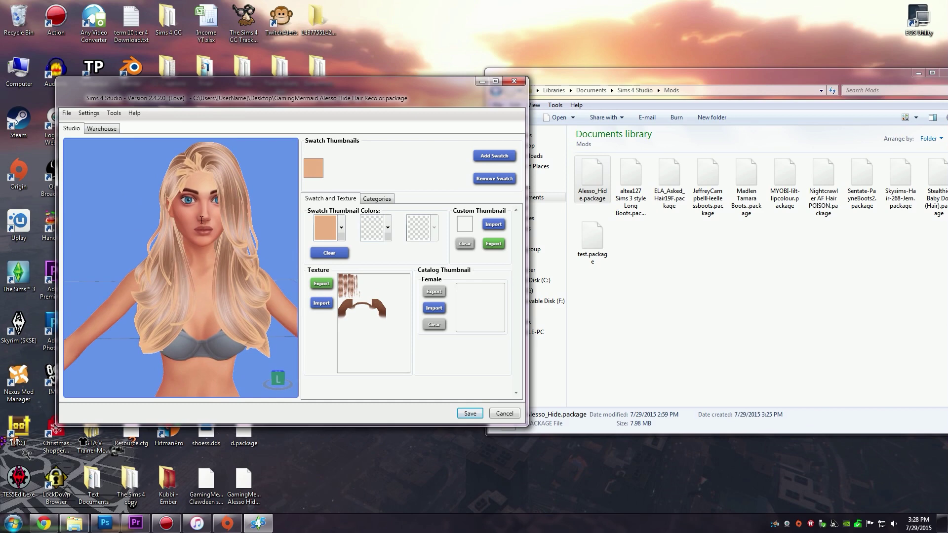
- Inspect the lower lengths and front of the Alesso hair on the preview model
scroll(133, 260, up, 4)
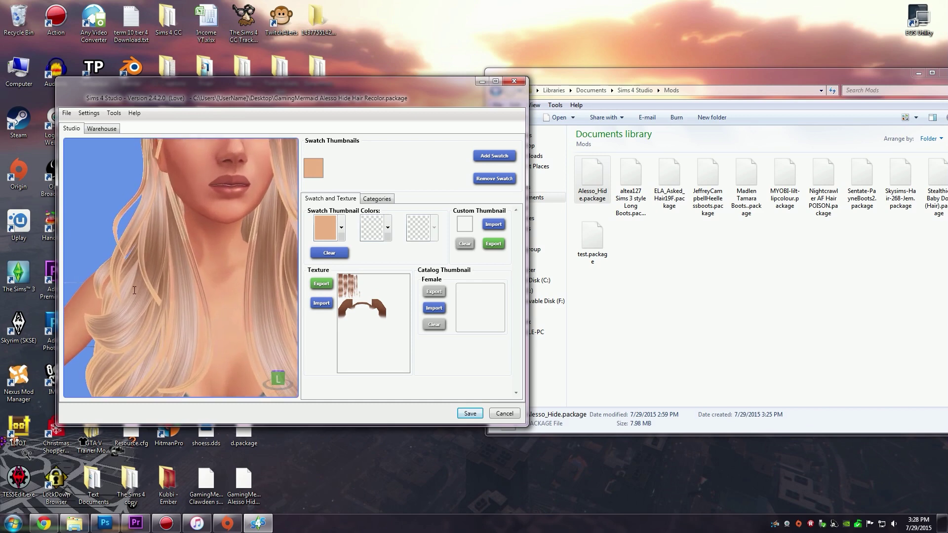
drag(155, 287, 261, 233)
scroll(150, 253, down, 4)
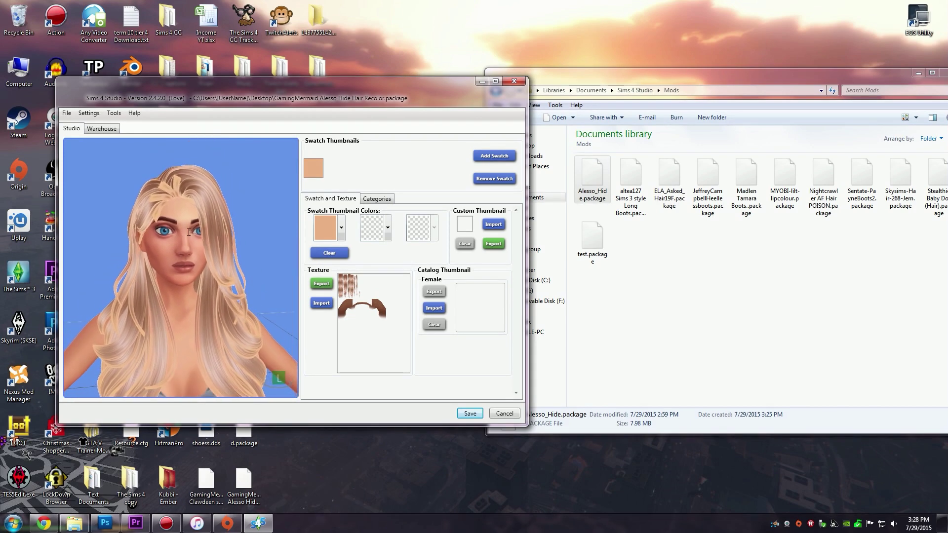
drag(150, 253, 151, 282)
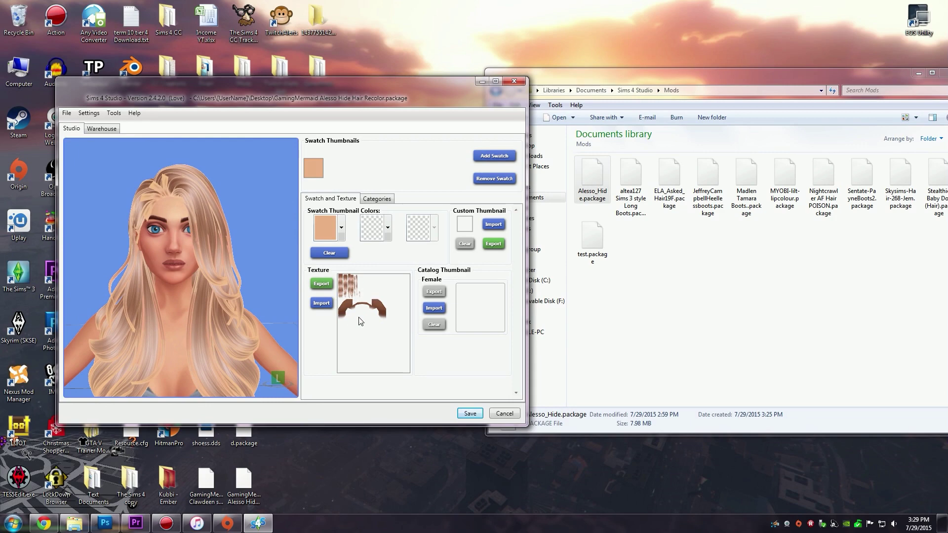
- Export the hair texture to the Desktop as "alesso hair.dds" and open it in Photoshop using default sizes
click(324, 286)
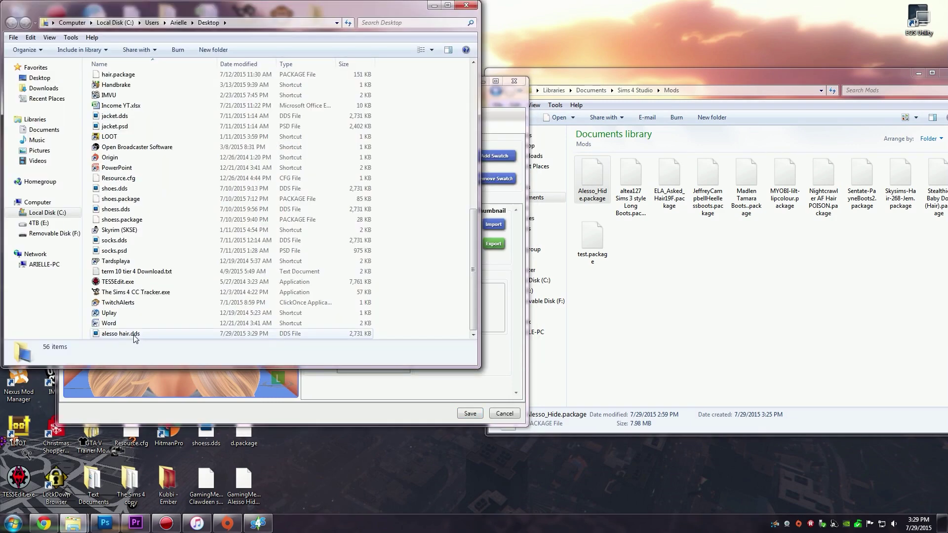
click(132, 336)
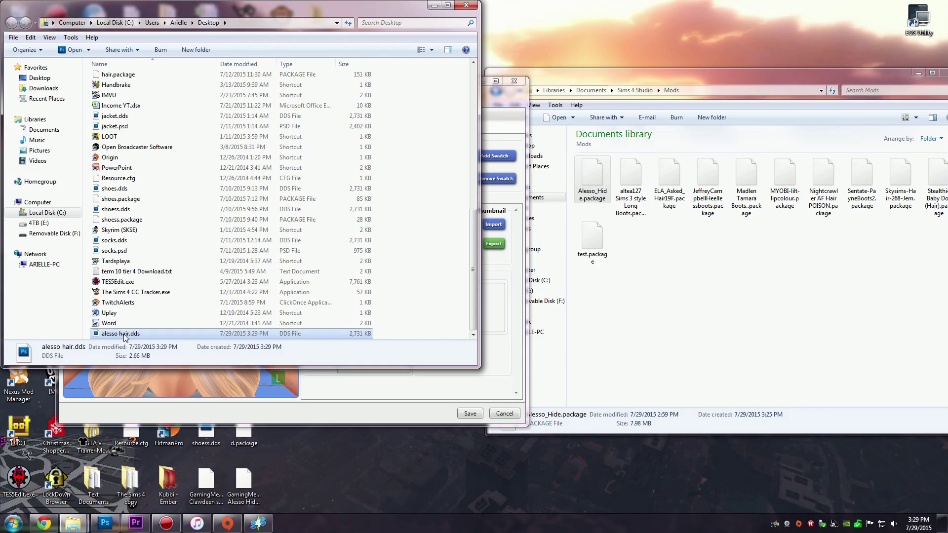
double_click(124, 336)
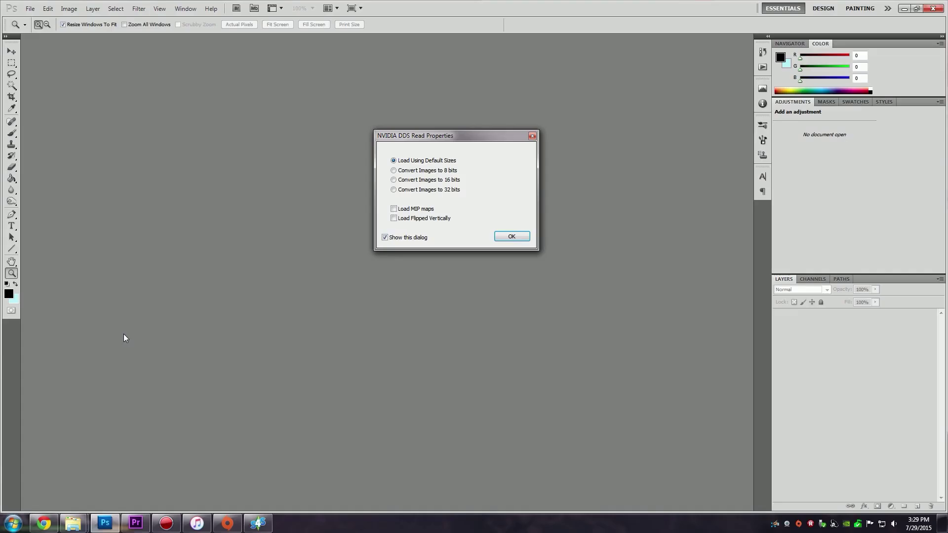
click(512, 236)
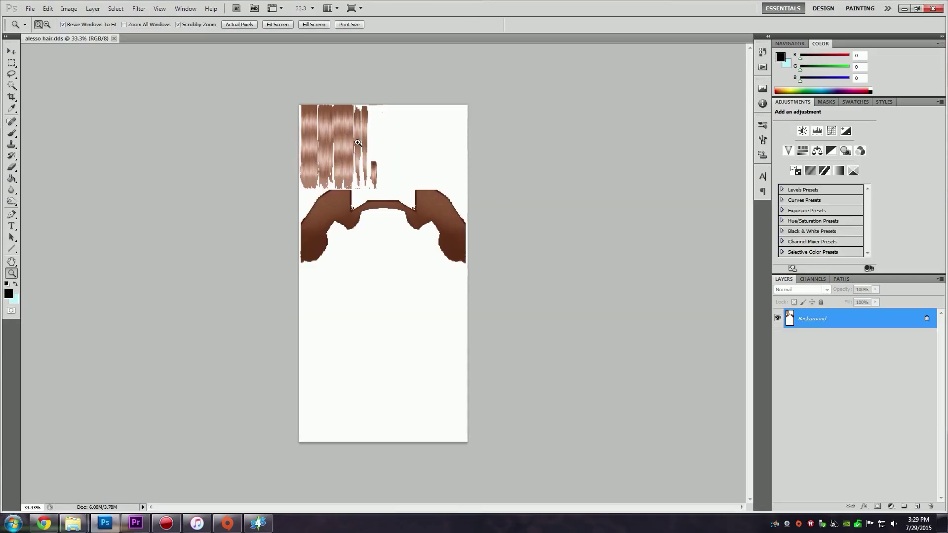
- Try a pink recolor of the texture using Hue/Saturation with hue -52, saturation +61 and lightness +36, and undo it
drag(357, 143, 384, 143)
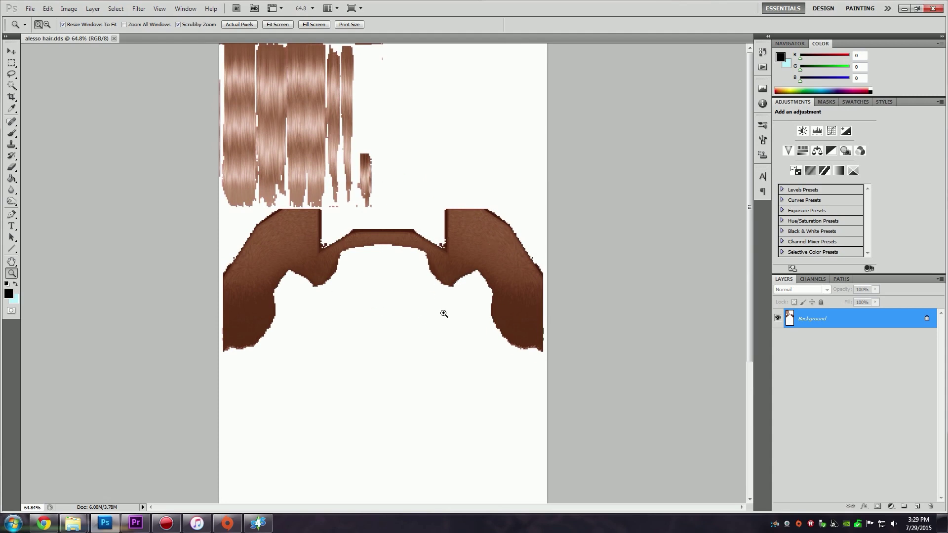
click(68, 9)
mouse_move(84, 33)
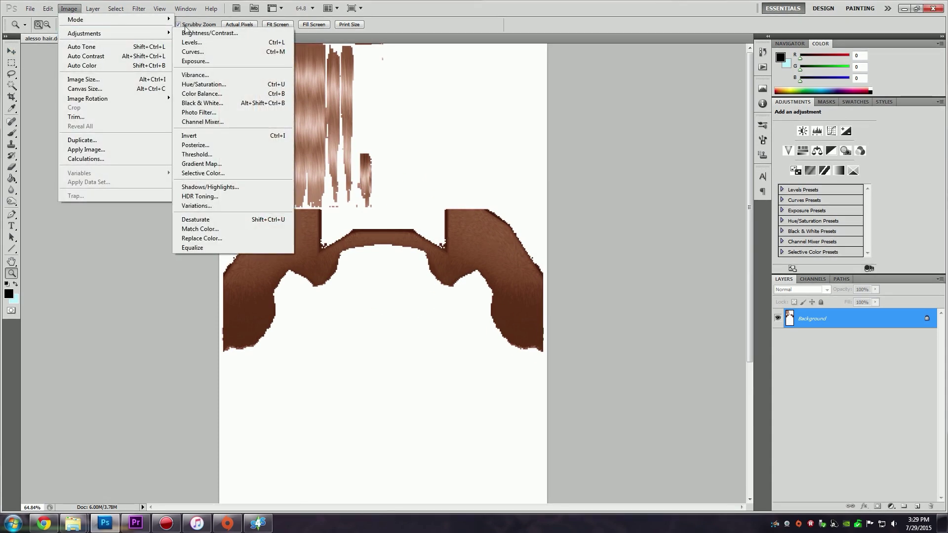
click(207, 84)
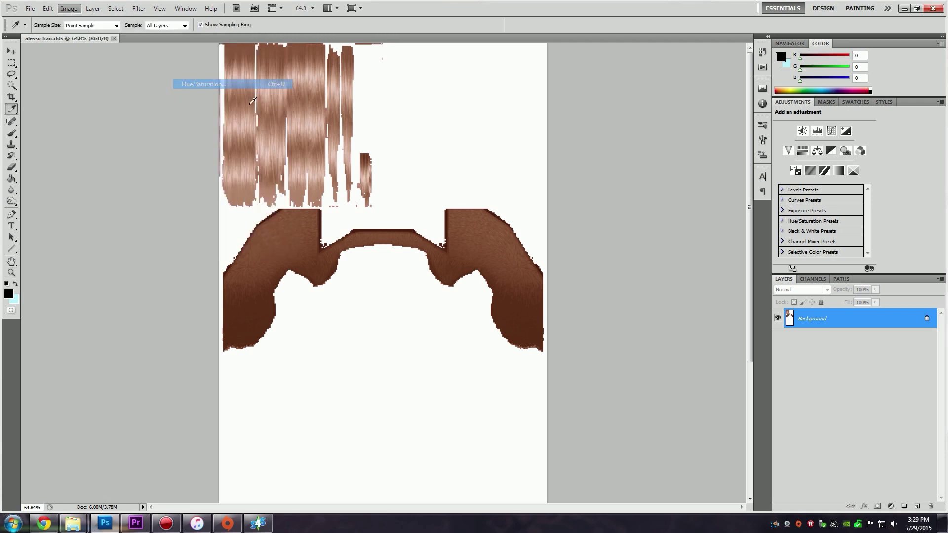
drag(670, 401, 693, 429)
click(664, 428)
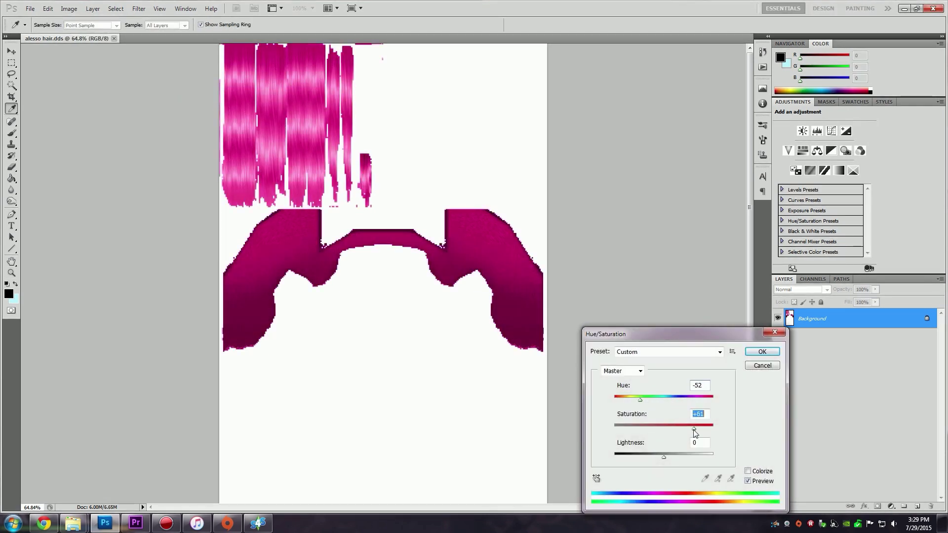
mouse_move(664, 457)
mouse_down()
mouse_move(646, 457)
mouse_move(682, 458)
mouse_up()
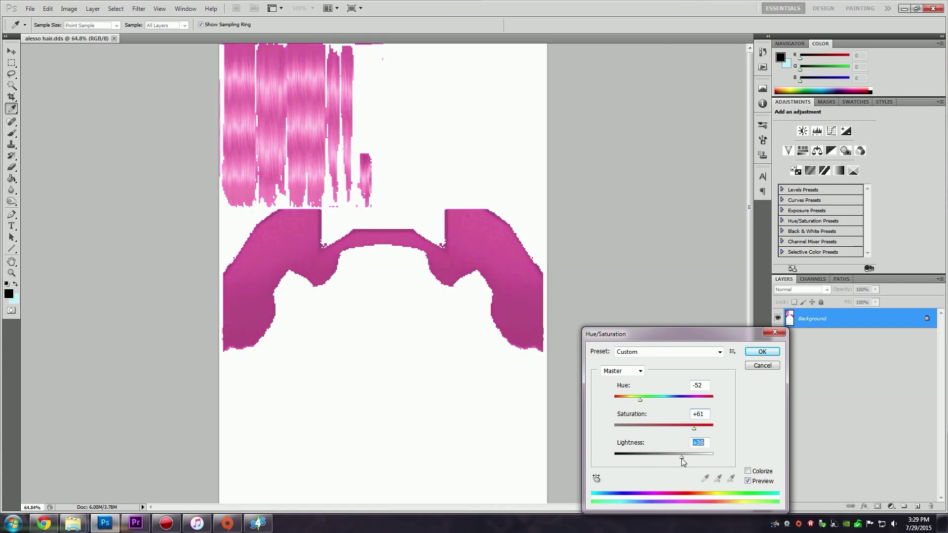
click(762, 352)
key(z)
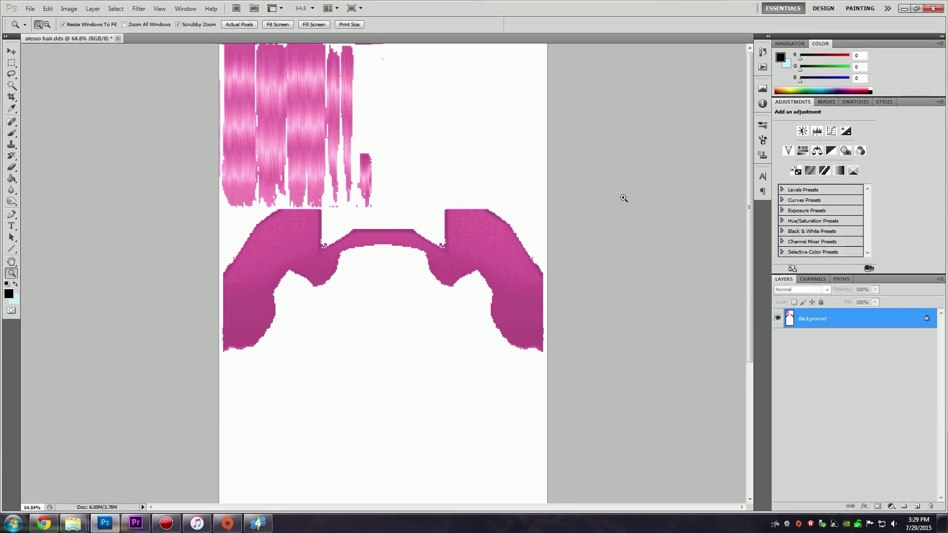
key(ctrl+z)
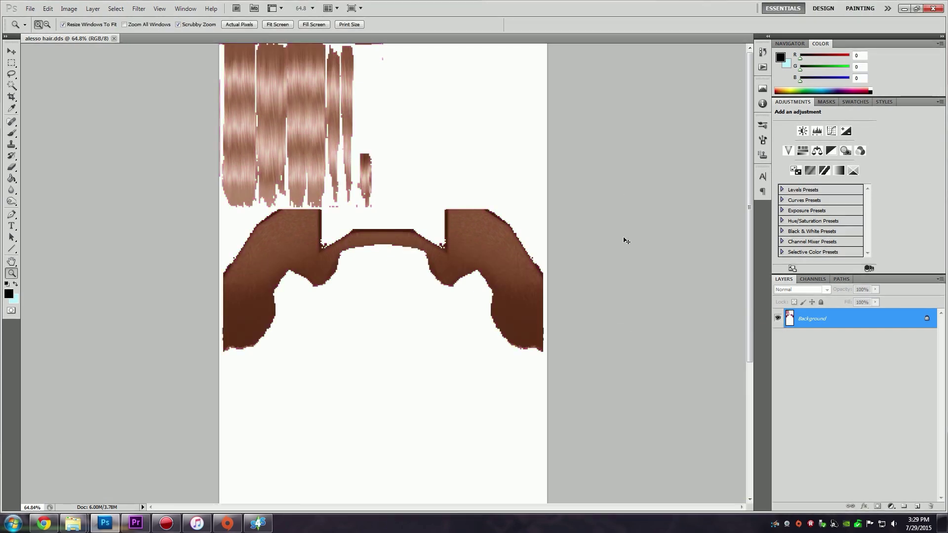
key(ctrl+z)
key(ctrl+z)
- Open the golden-brown hair.jpg strand texture from the Hair folder
drag(315, 99, 325, 101)
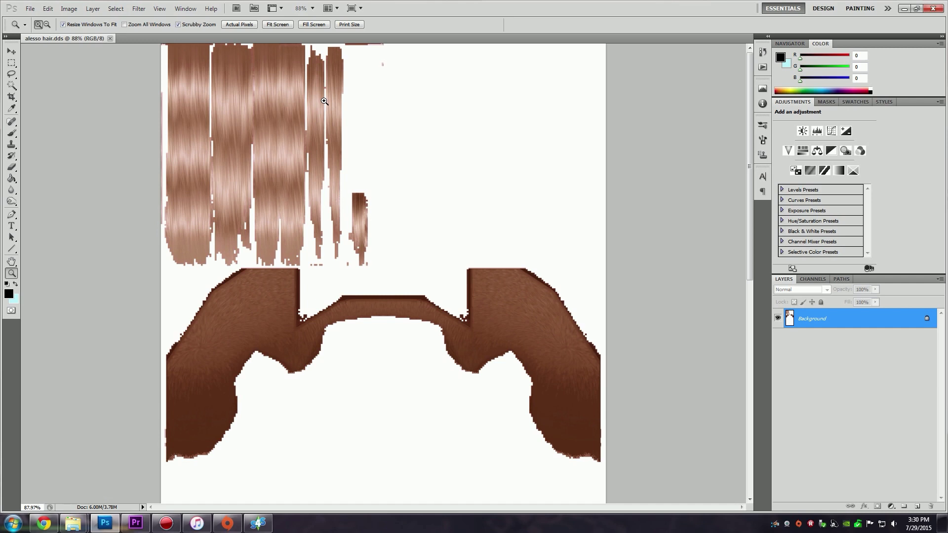
key(ctrl+o)
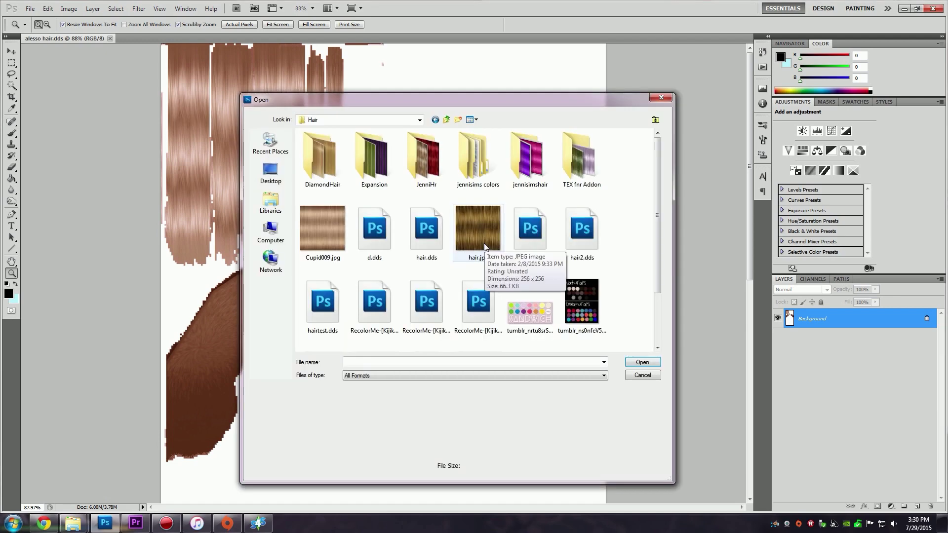
click(484, 245)
double_click(484, 235)
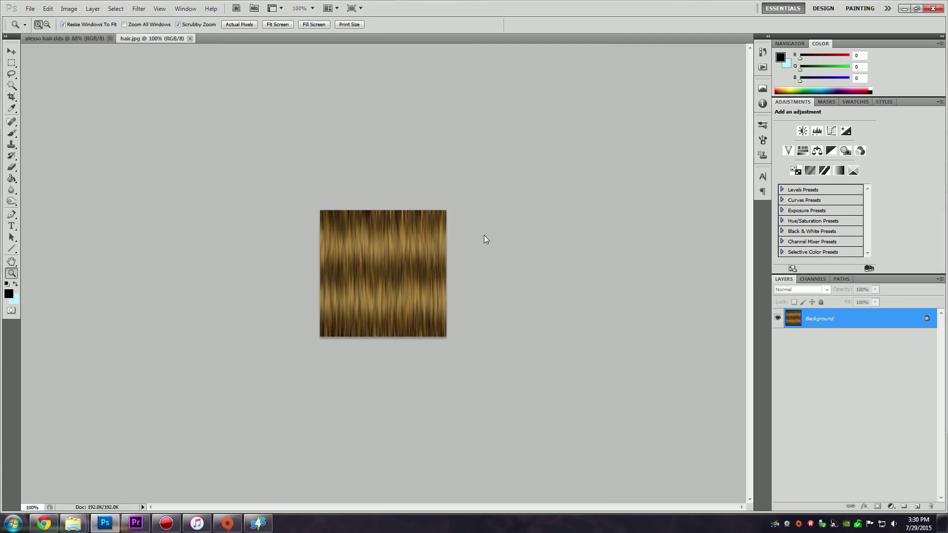
- Recolor hair.jpg bright turquoise using Hue/Saturation with hue +143, saturation +68 and increased lightness
drag(476, 300, 490, 310)
click(69, 8)
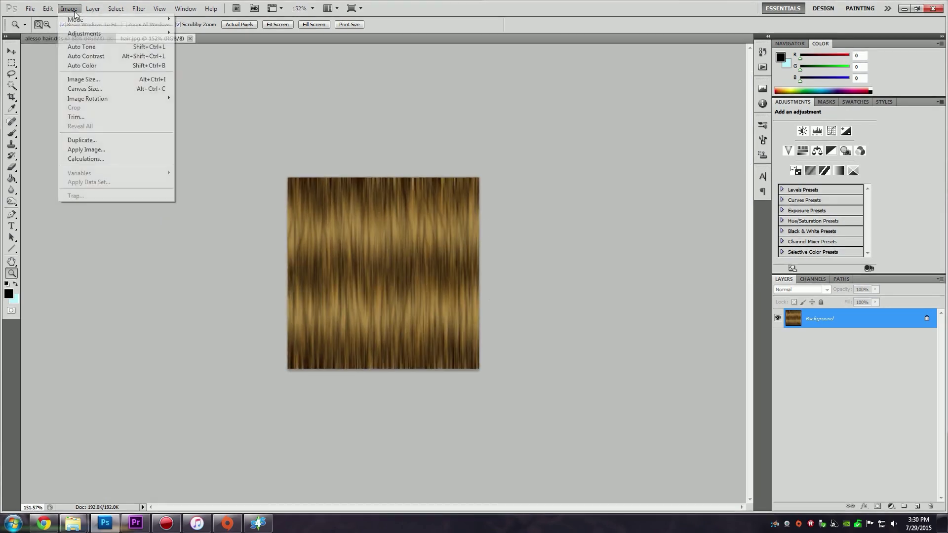
mouse_move(86, 33)
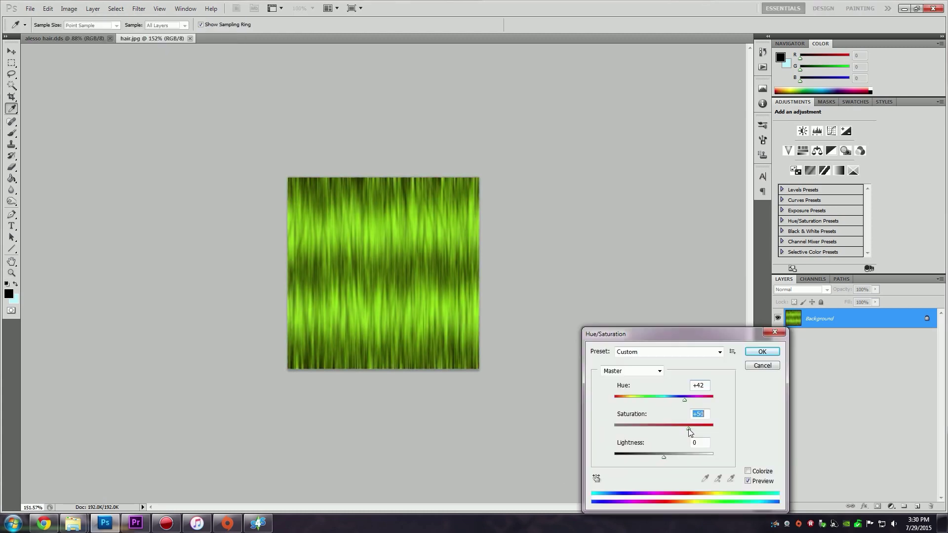
drag(690, 429, 693, 429)
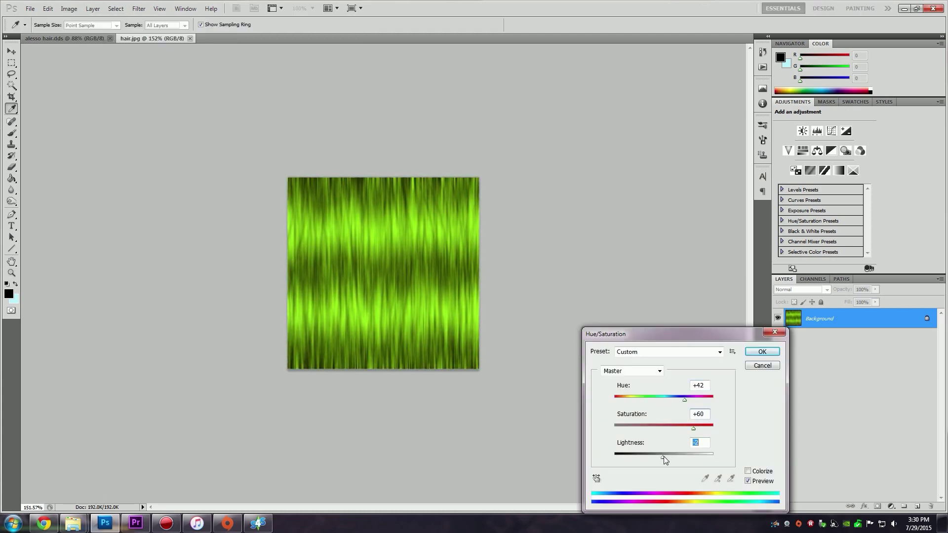
drag(664, 456, 670, 456)
drag(685, 399, 698, 428)
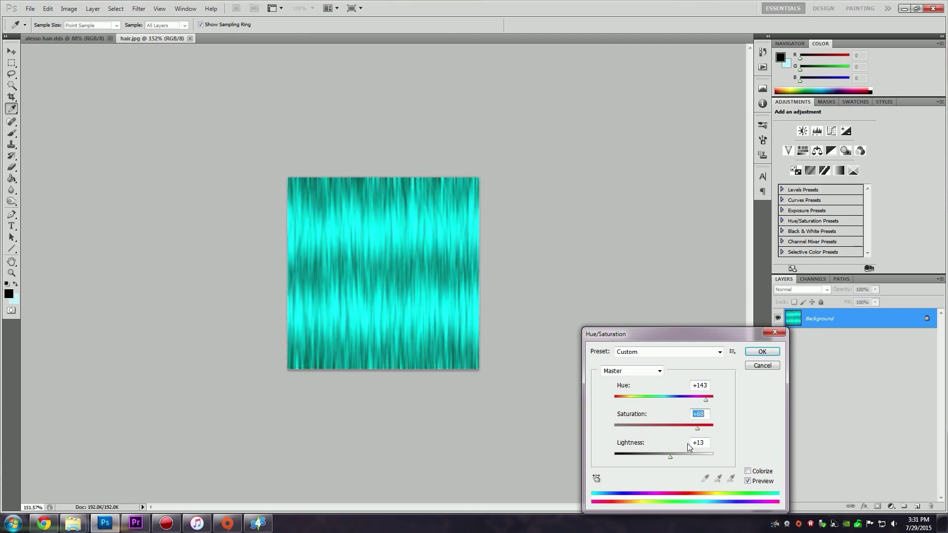
drag(671, 458, 675, 459)
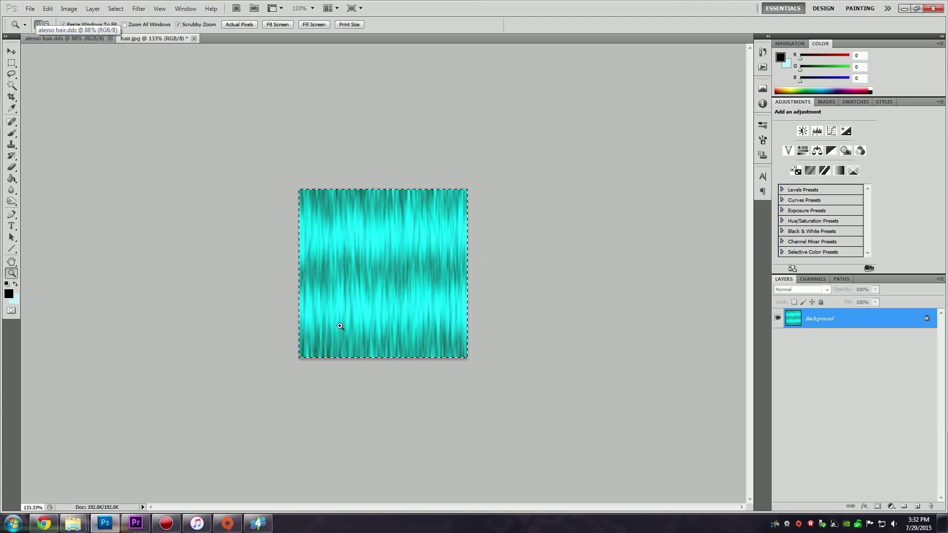
- Select all the hair strands and the scalp pieces in alesso hair.dds with the Magic Wand
click(57, 38)
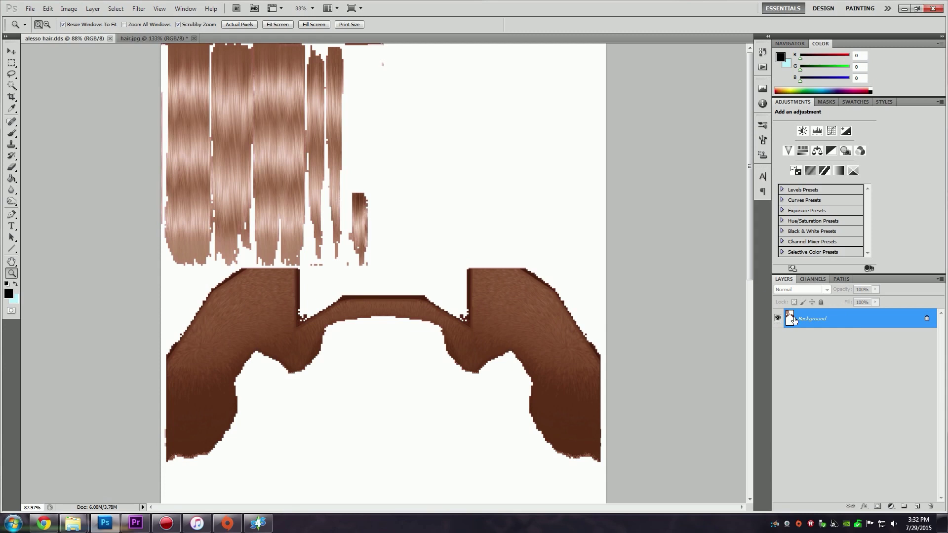
click(11, 88)
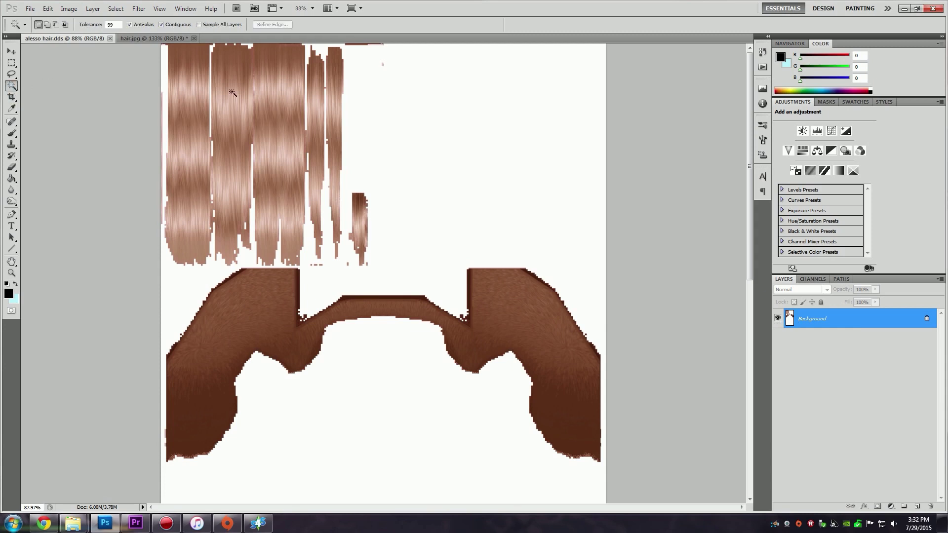
click(189, 175)
scroll(270, 251, up, 2)
scroll(270, 251, down, 3)
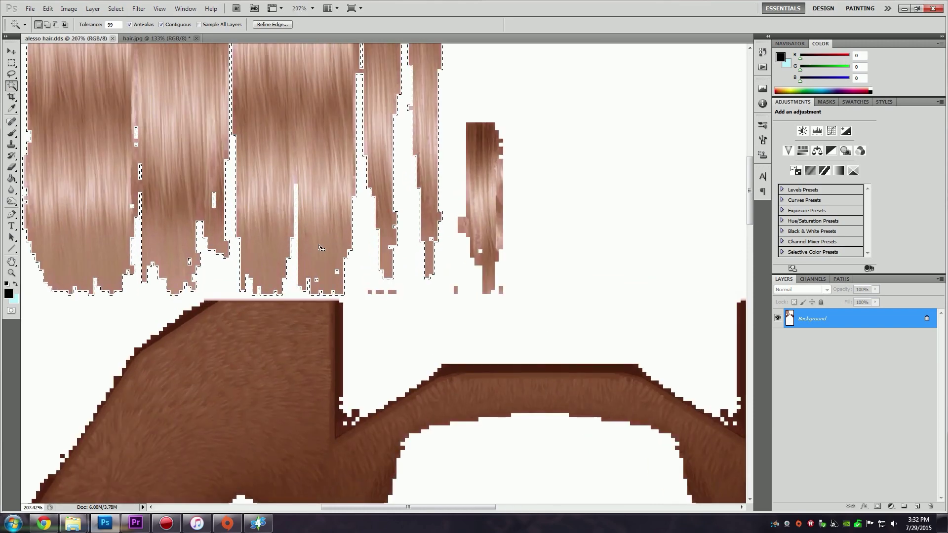
scroll(395, 224, up, 4)
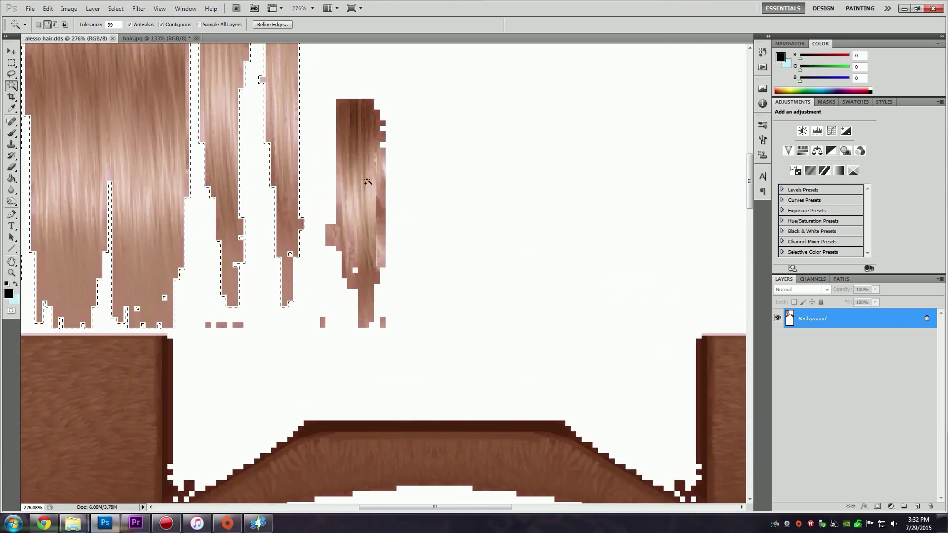
click(367, 197)
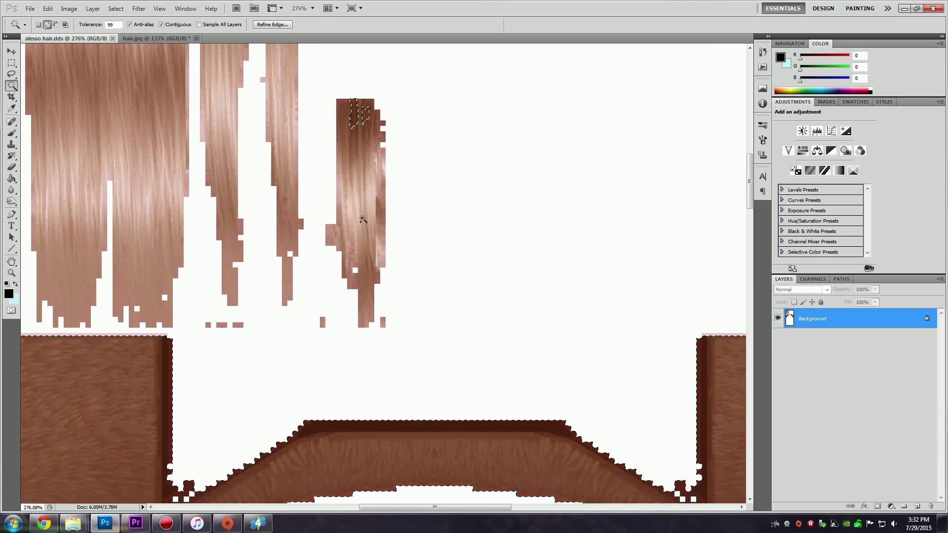
scroll(622, 223, down, 5)
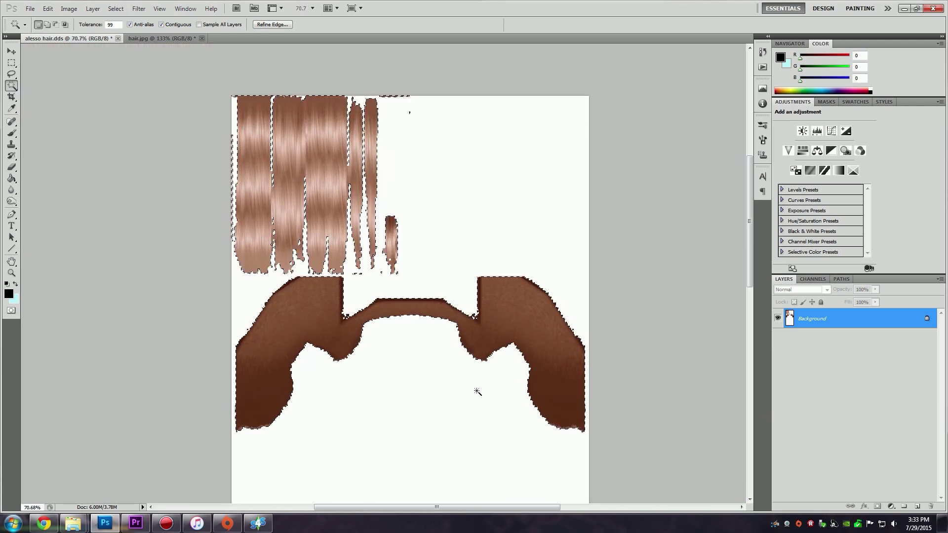
- Fill the selected hair areas with light blue on a new layer and deselect them
click(919, 507)
click(15, 284)
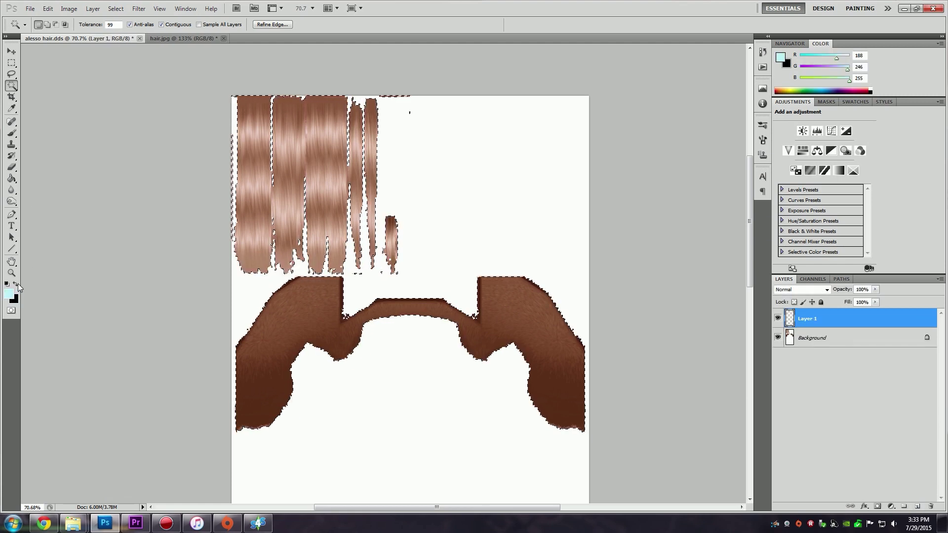
click(11, 178)
click(258, 174)
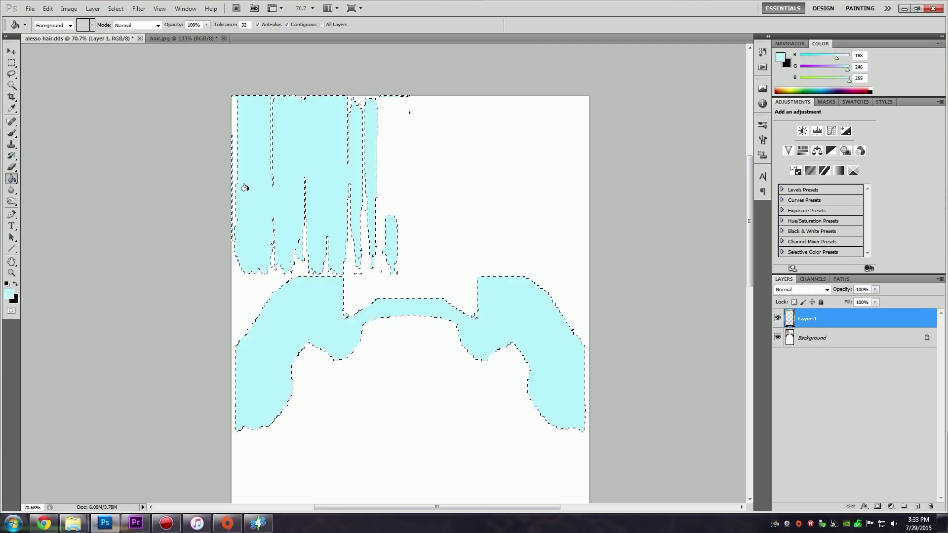
key(ctrl+d)
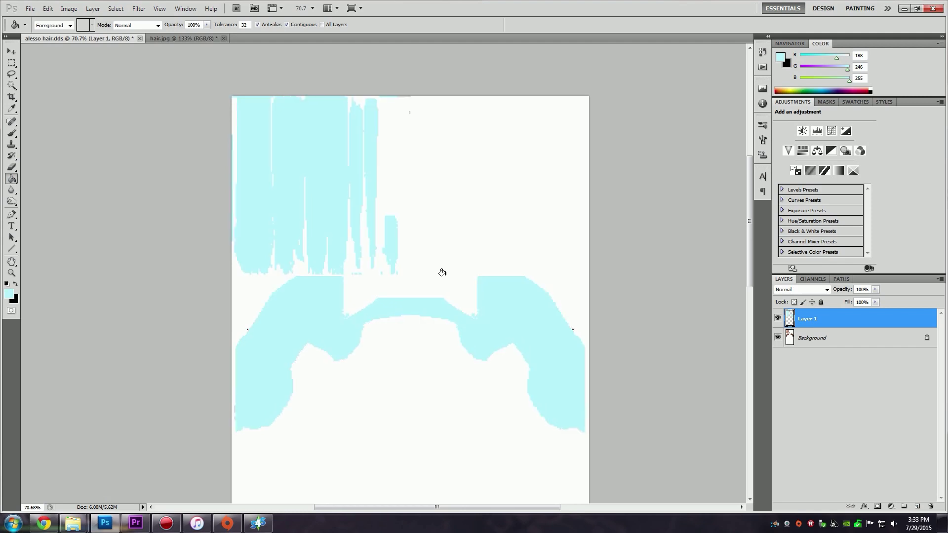
- Select the stray dark pixels beside the scalp pieces on the Background and fill them with light blue on Layer 1
click(812, 341)
scroll(573, 326, up, 5)
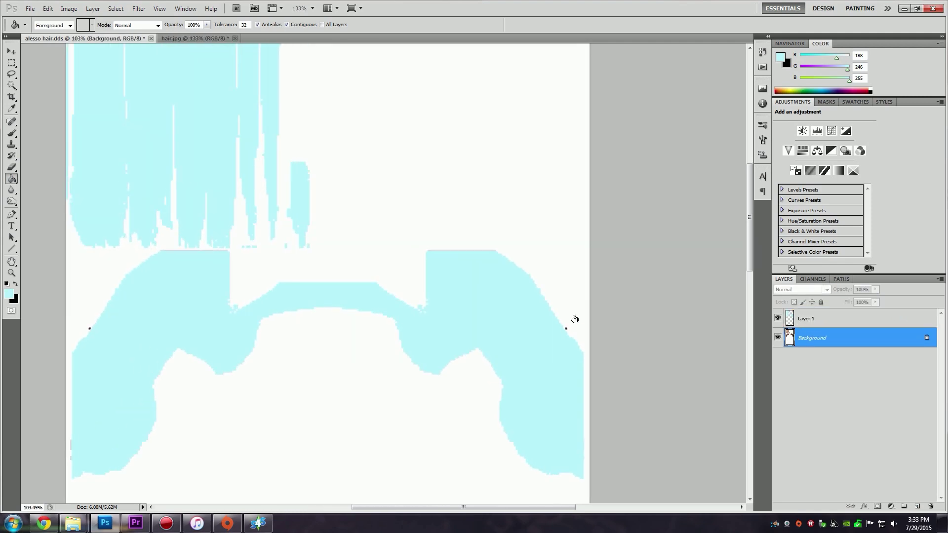
click(11, 133)
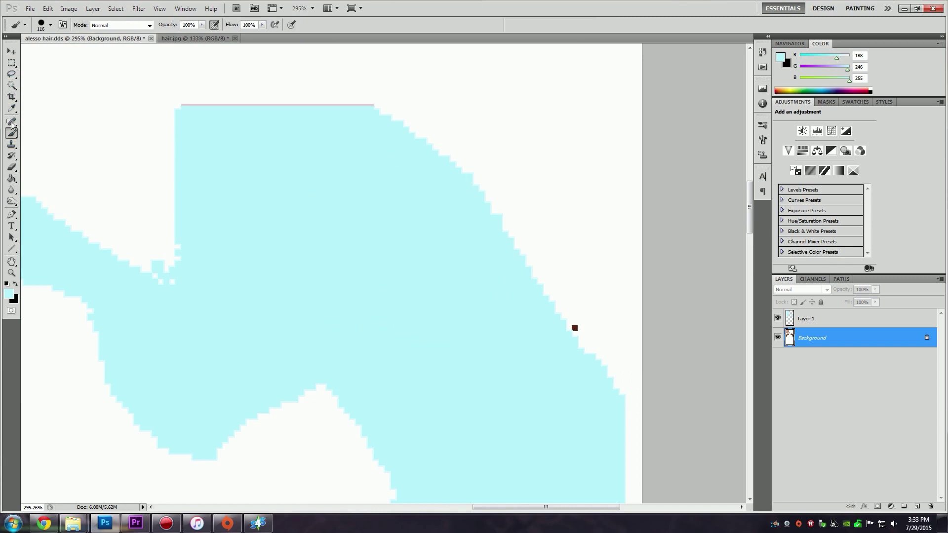
click(11, 85)
click(575, 329)
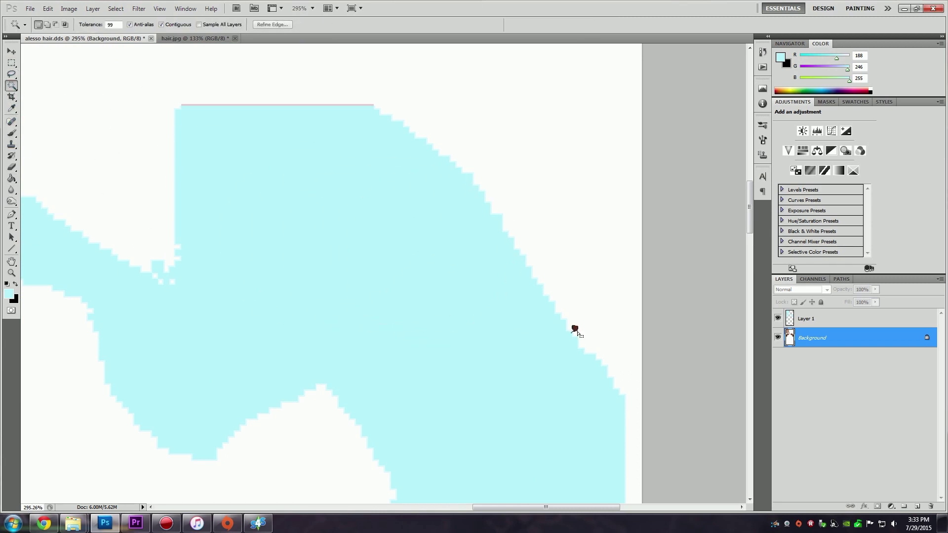
scroll(196, 317, down, 4)
scroll(108, 281, down, 1)
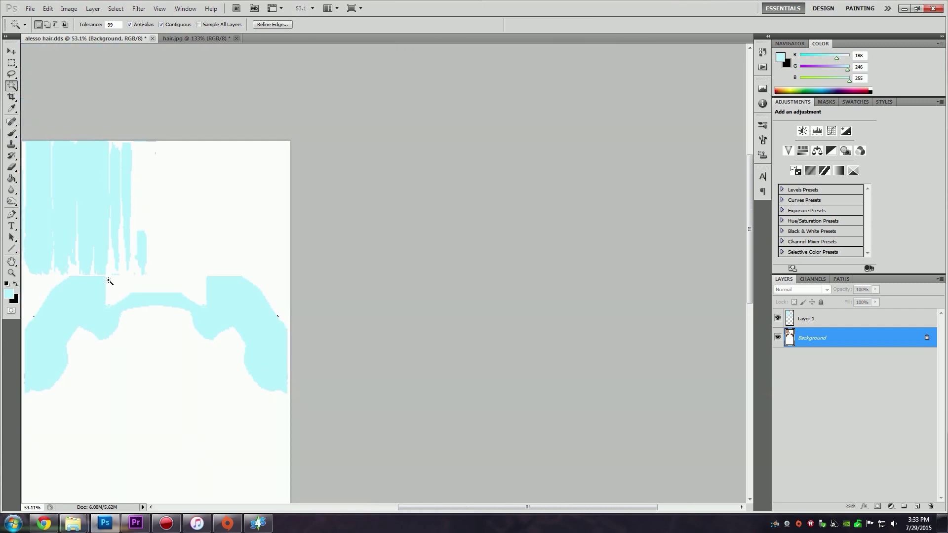
scroll(99, 292, up, 5)
click(849, 321)
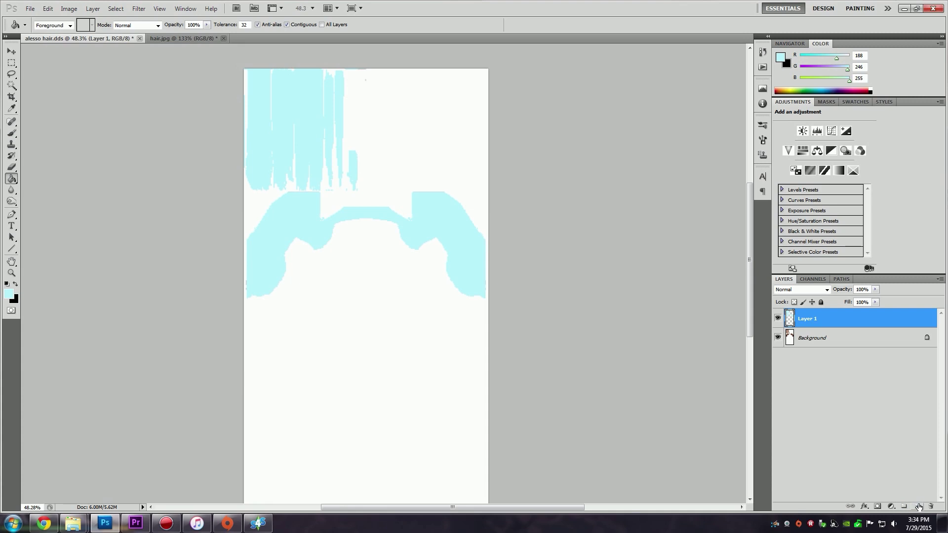
- Add a new layer clipped to Layer 1, paste the turquoise texture from hair.jpg into it and move it over the connecting scalp band
click(919, 506)
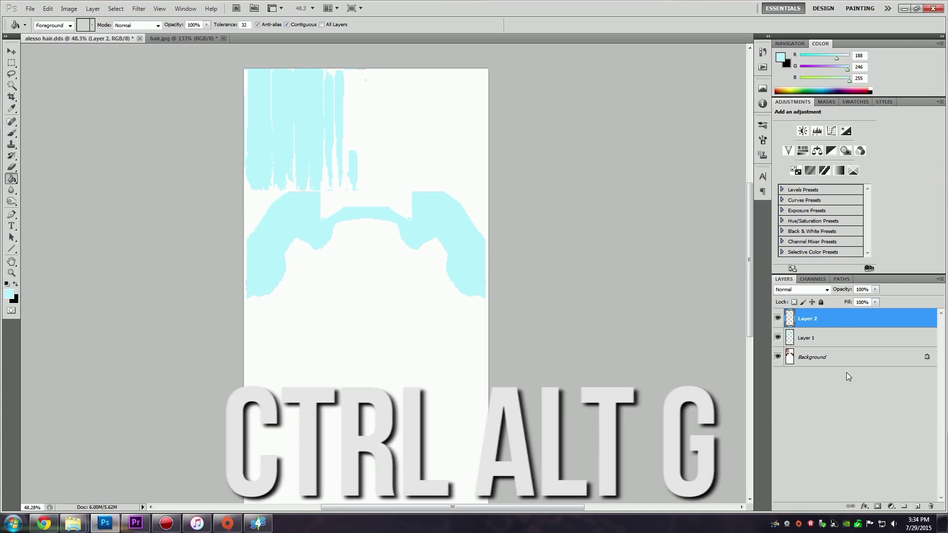
key(ctrl+alt+g)
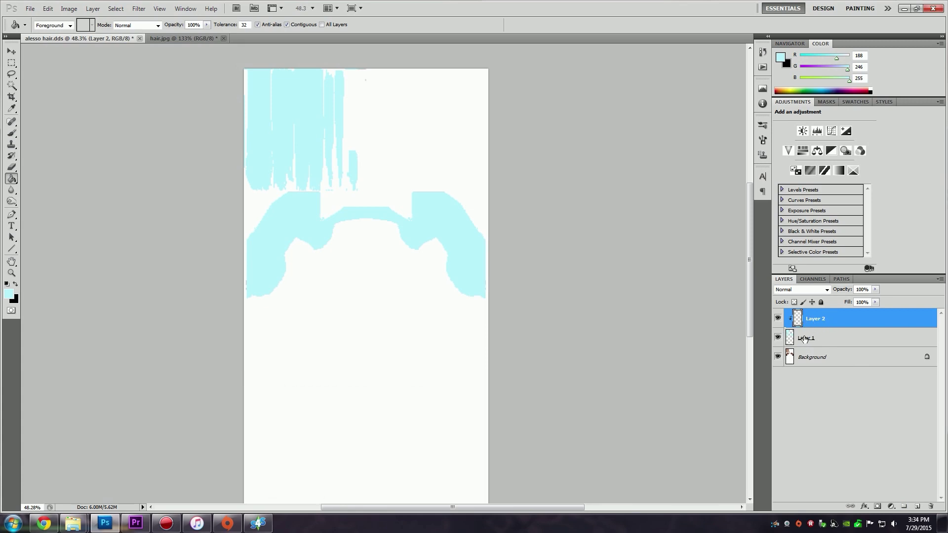
click(151, 36)
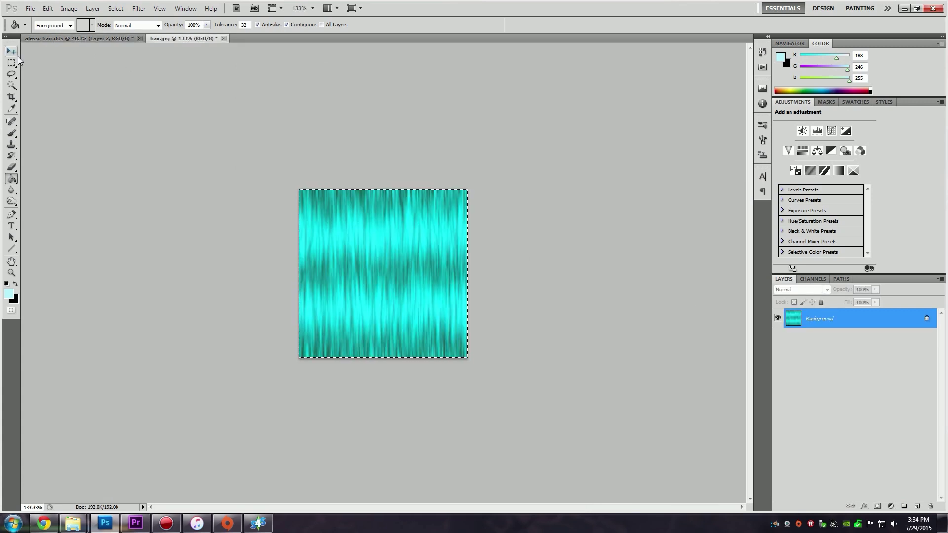
click(54, 38)
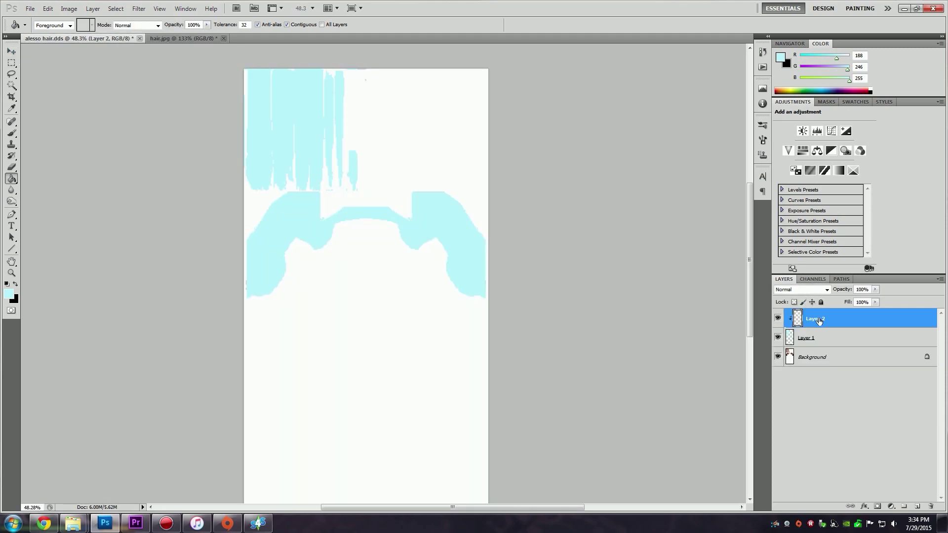
key(ctrl+v)
click(14, 51)
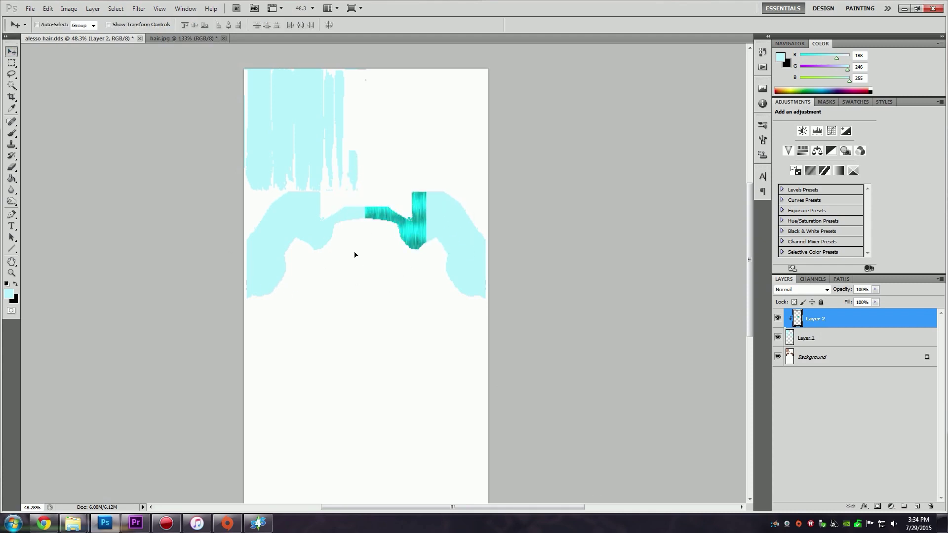
drag(354, 254, 328, 262)
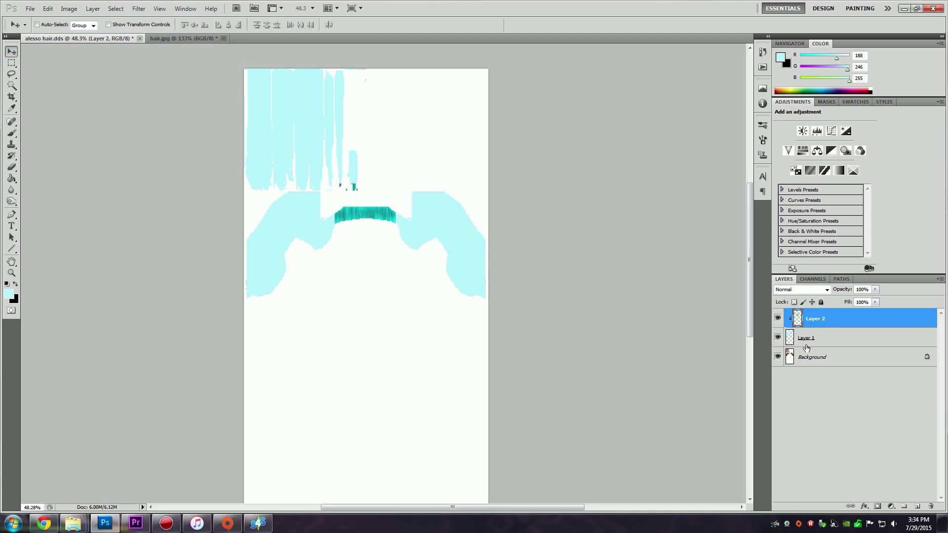
- Toggle the visibility of Layer 1 and Layer 2 to examine how the texture clips and what the original hair looks like underneath
click(778, 338)
click(778, 338)
click(778, 319)
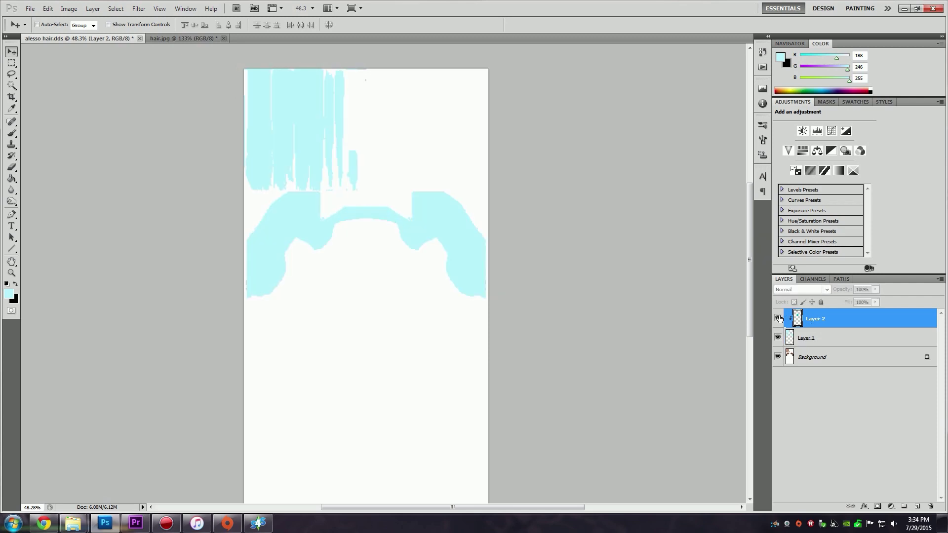
click(778, 319)
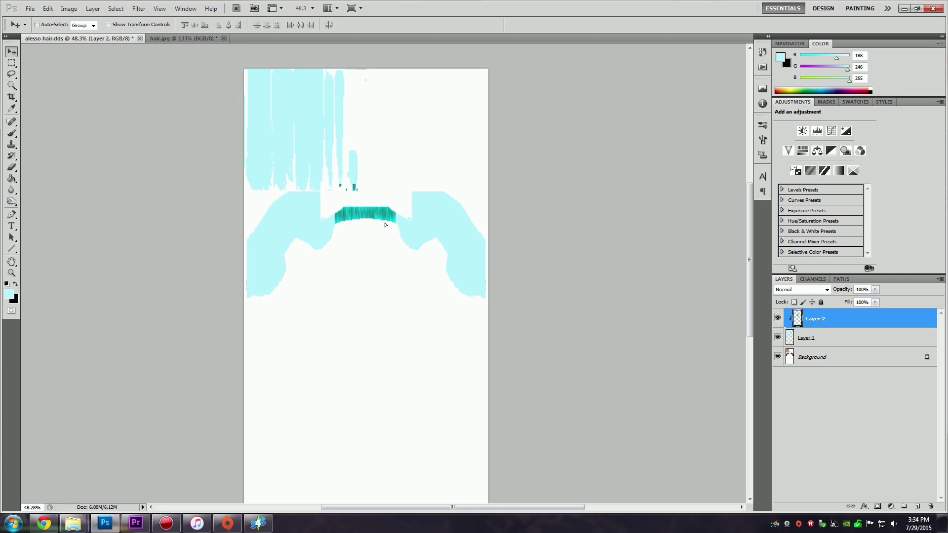
drag(385, 224, 283, 123)
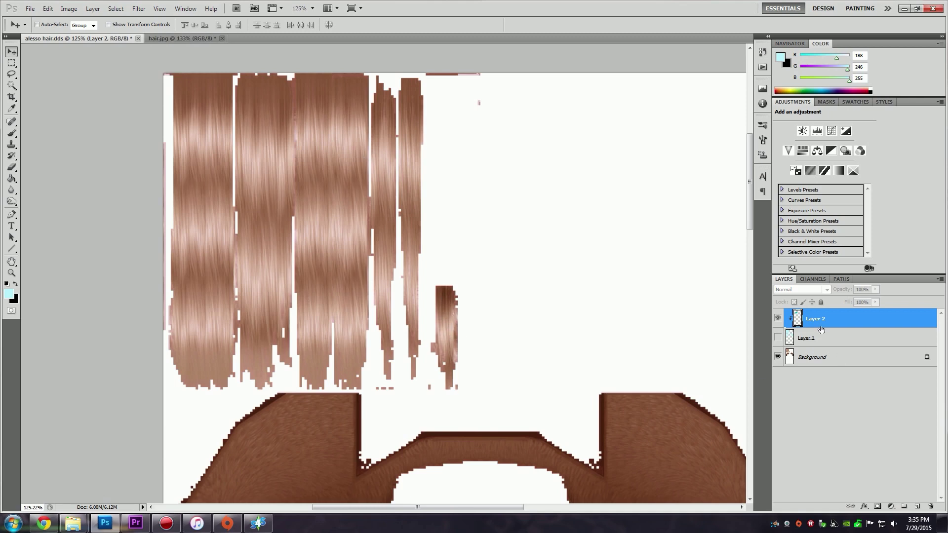
click(778, 318)
click(779, 338)
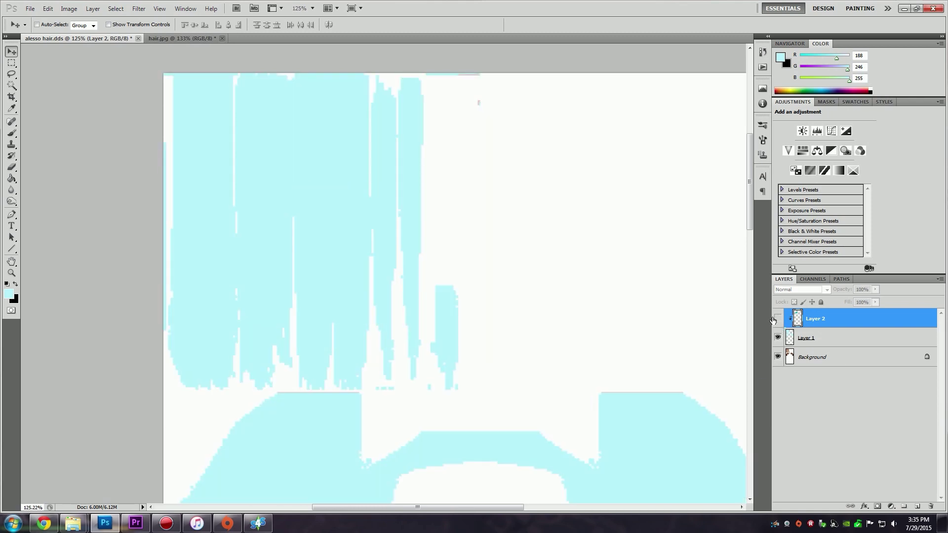
- Move the turquoise texture square into the upper-left corner of the hair strands
drag(377, 269, 321, 207)
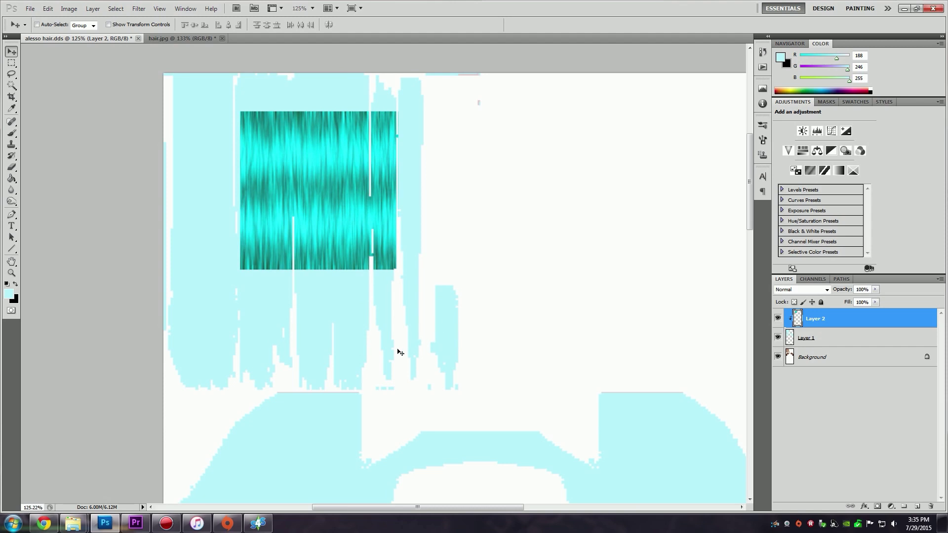
drag(338, 232, 314, 246)
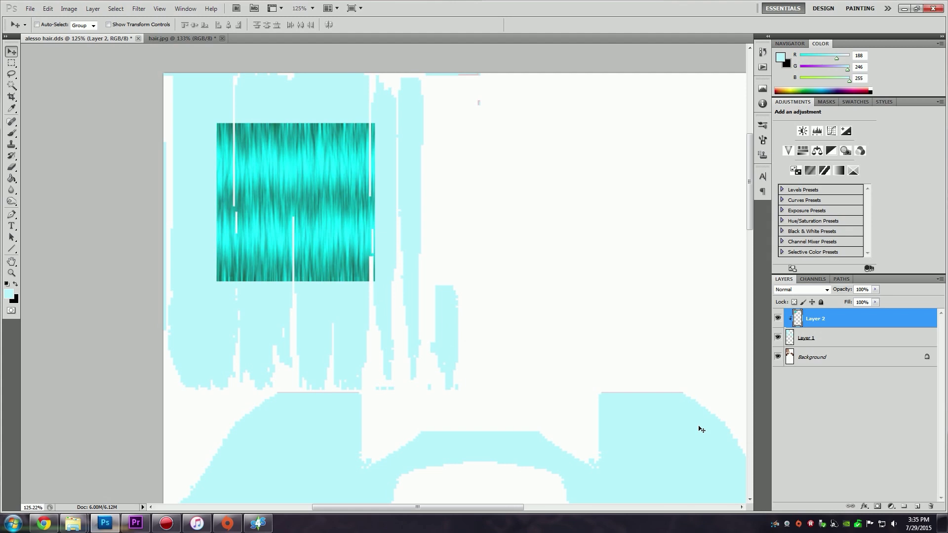
drag(400, 237, 280, 184)
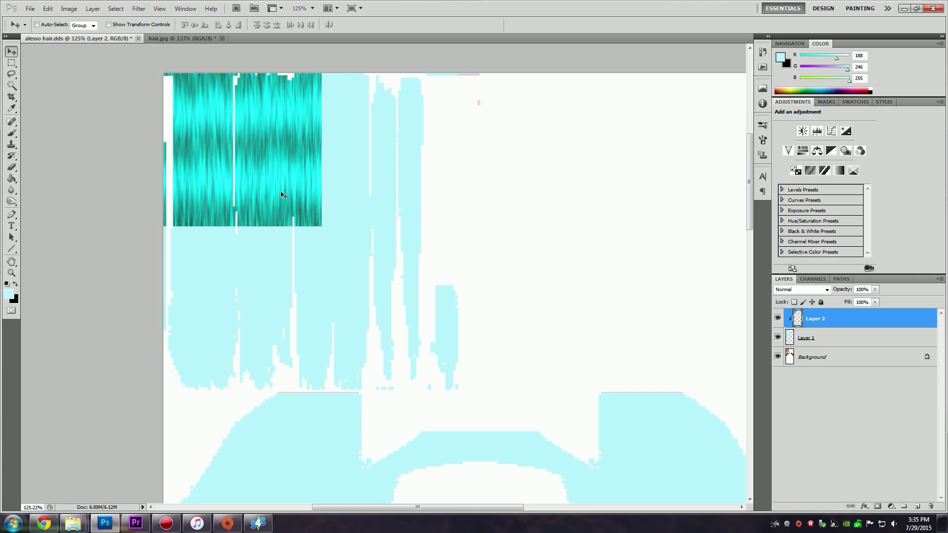
- Paste two more clipped copies of the turquoise texture, one below the first and one beside it over the upper strands
key(ctrl+v)
drag(484, 298, 271, 313)
click(810, 357)
key(ctrl+v)
drag(469, 311, 408, 176)
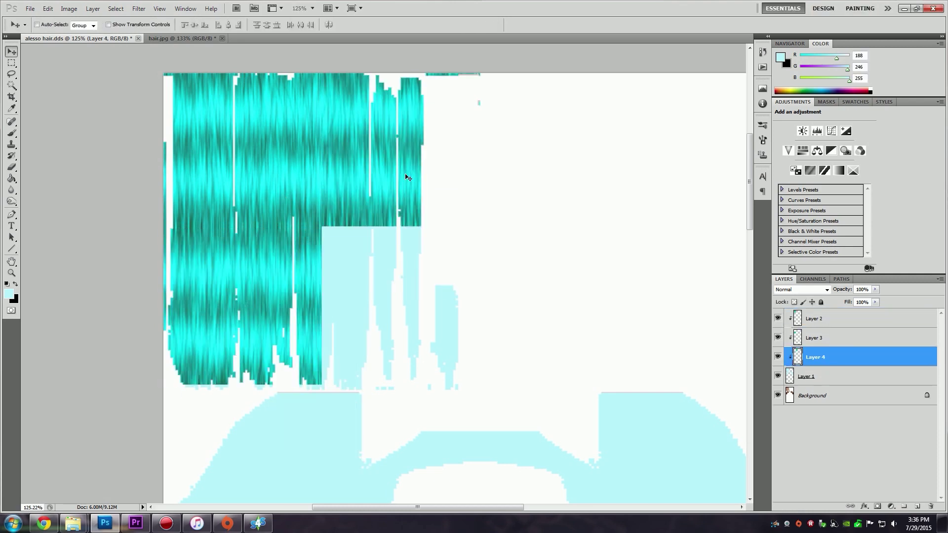
- Paste and transform further clipped texture copies to cover the remaining lower strands and the small separate strand
key(ctrl+v)
mouse_move(455, 288)
mouse_down()
mouse_move(395, 304)
mouse_move(455, 286)
mouse_up()
key(ctrl+v)
key(ctrl+t)
key(Return)
key(ctrl+v)
scroll(443, 337, down, 2)
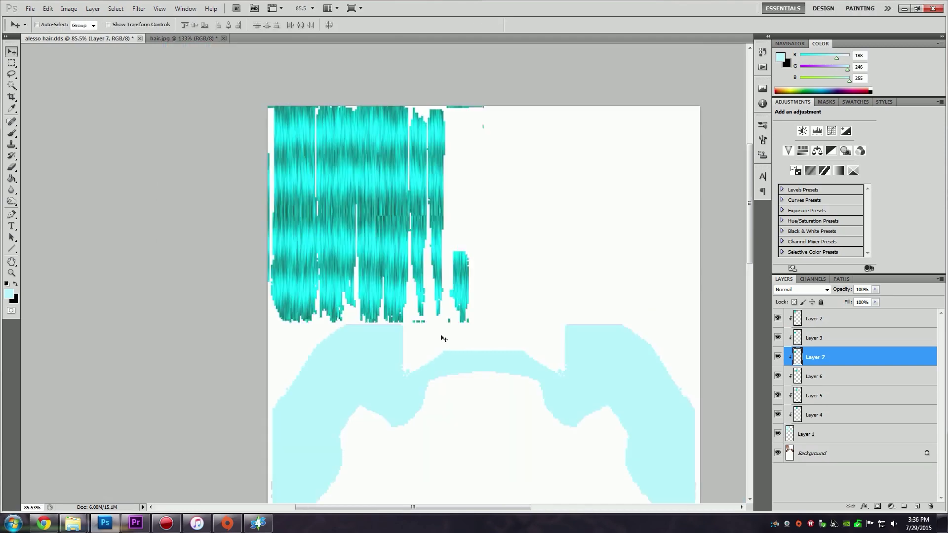
- Move Layer 6 below Layer 4, flip it vertically and adjust its position over the lower strands to blend the texture seams
scroll(443, 336, up, 2)
click(815, 396)
click(814, 415)
click(814, 377)
mouse_move(503, 353)
mouse_down()
mouse_move(531, 413)
mouse_move(484, 354)
mouse_up()
drag(814, 376, 814, 424)
key(ctrl+t)
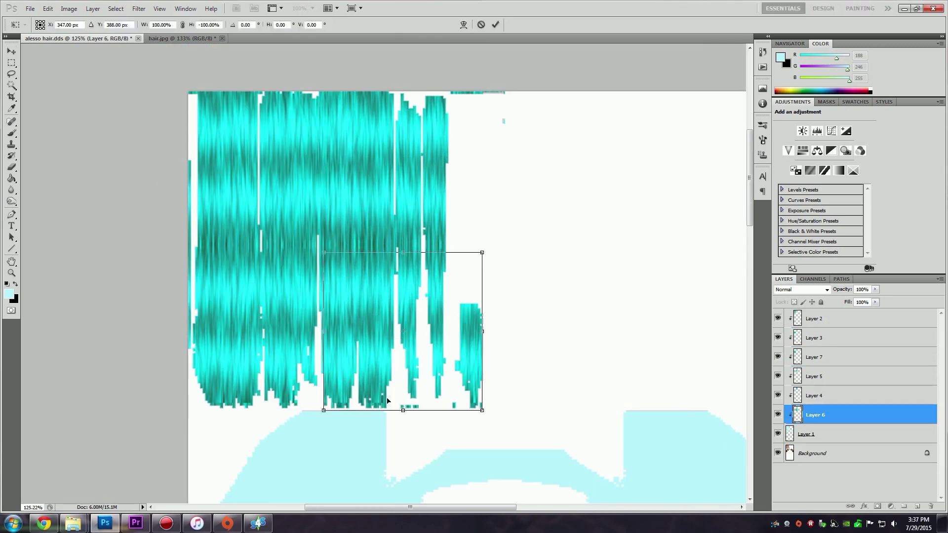
drag(361, 369, 365, 370)
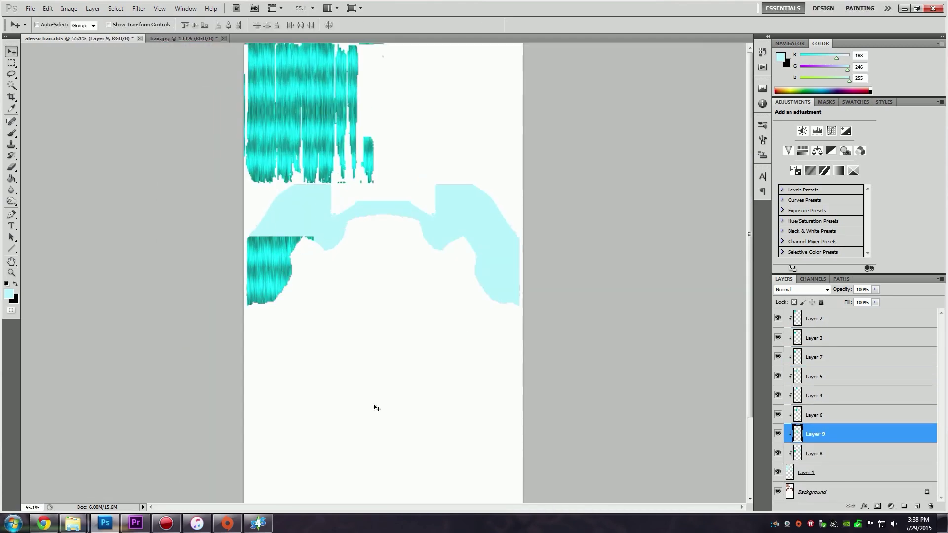
- Paste several clipped texture copies over the scalp pieces, transforming and flipping them to match the neighbouring texture
key(ctrl+v)
key(ctrl+t)
key(Return)
key(ctrl+v)
key(ctrl+v)
mouse_move(468, 334)
mouse_down()
mouse_move(439, 330)
mouse_move(438, 176)
mouse_move(417, 156)
mouse_move(425, 165)
mouse_up()
- Align the scalp texture copies and paste more to cover the rest of the right scalp piece down to its lower end
key(ctrl+v)
key(ctrl+t)
key(Return)
key(ctrl+t)
right_click(455, 177)
click(482, 321)
key(Return)
scroll(425, 165, up, 6)
key(ctrl+t)
key(Return)
mouse_move(359, 174)
mouse_down()
mouse_move(387, 203)
mouse_move(315, 209)
mouse_up()
key(ctrl+t)
key(Return)
key(ctrl+v)
key(ctrl+t)
key(Return)
key(ctrl+v)
drag(428, 212, 440, 339)
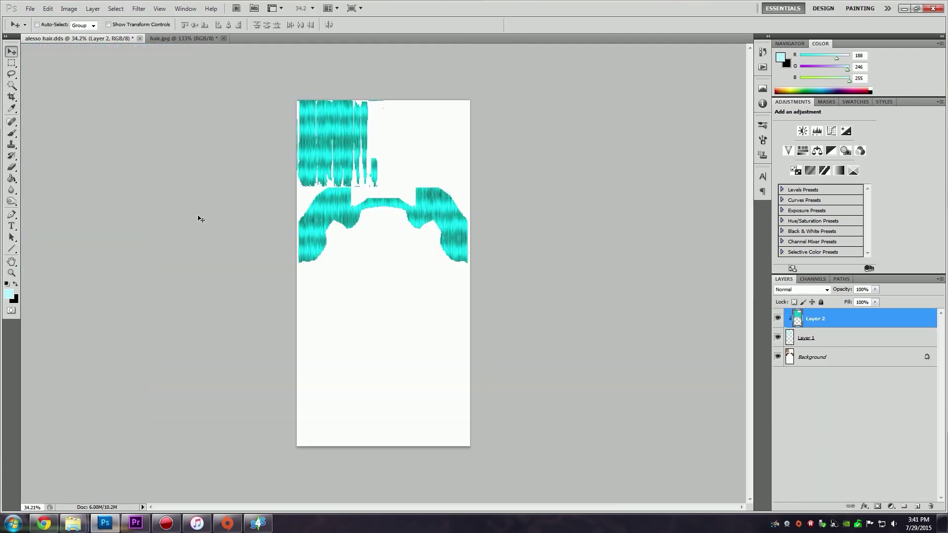
- Save the texture to the Desktop as alesso hair.dds in D3D/DDS format with DXT5 interpolated alpha and generated MIP maps, replacing the existing file
click(30, 8)
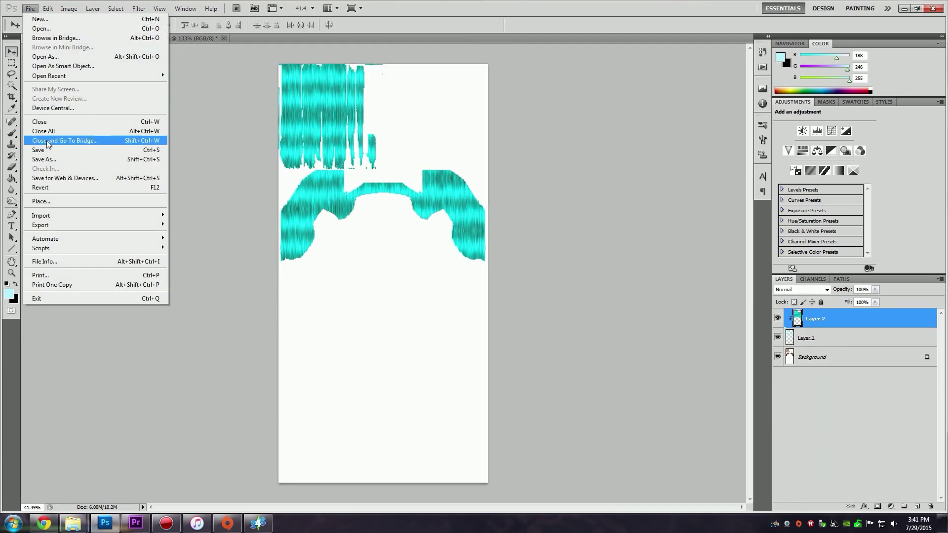
click(53, 159)
click(383, 363)
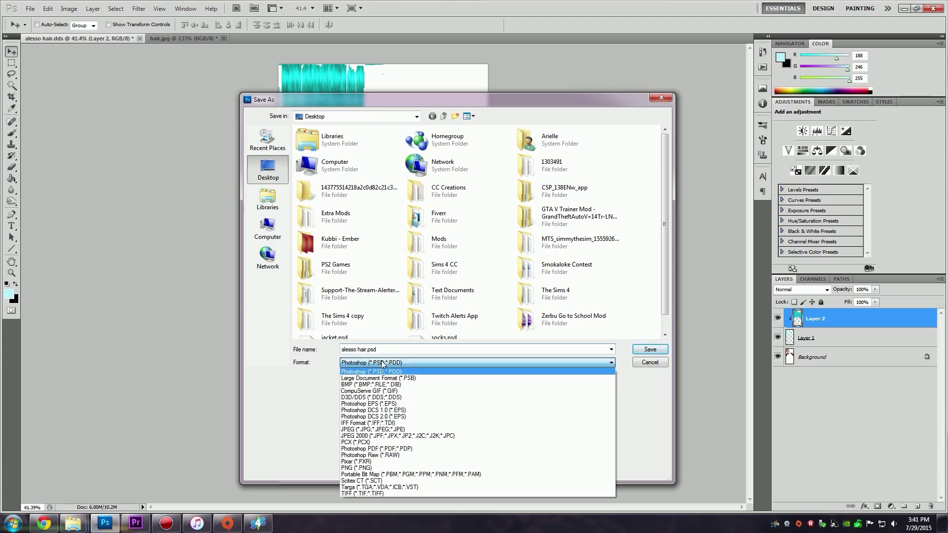
click(400, 397)
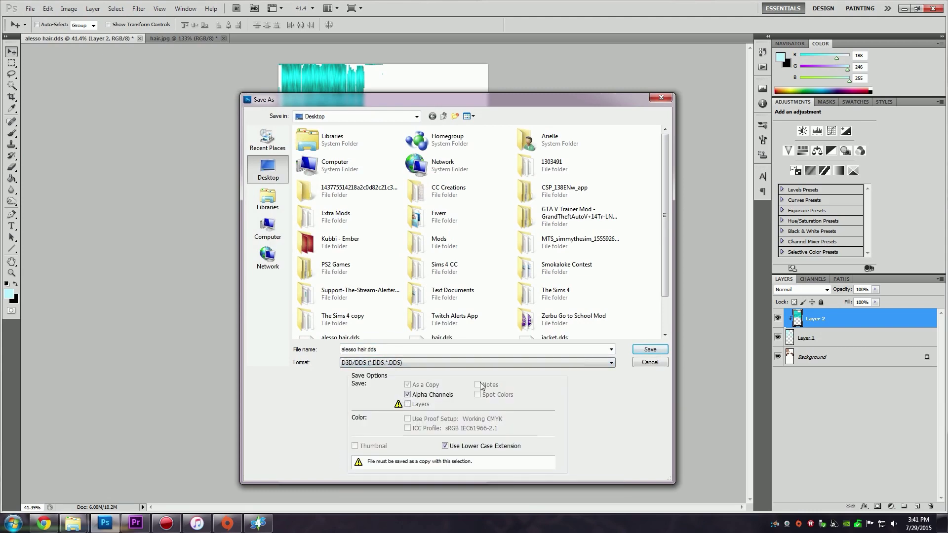
click(651, 349)
click(445, 197)
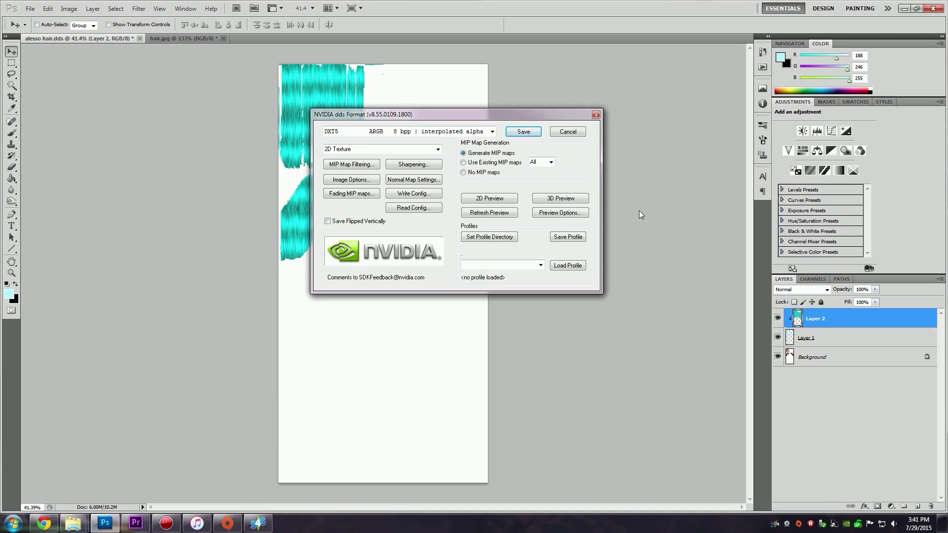
click(521, 130)
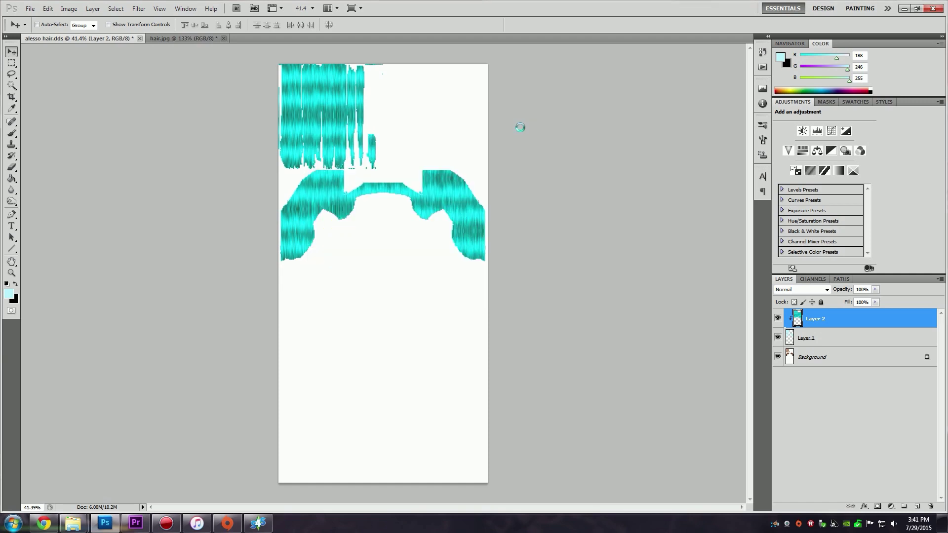
- Switch to Sims 4 Studio and import alesso hair.dds from the Desktop as the hair's texture
click(258, 523)
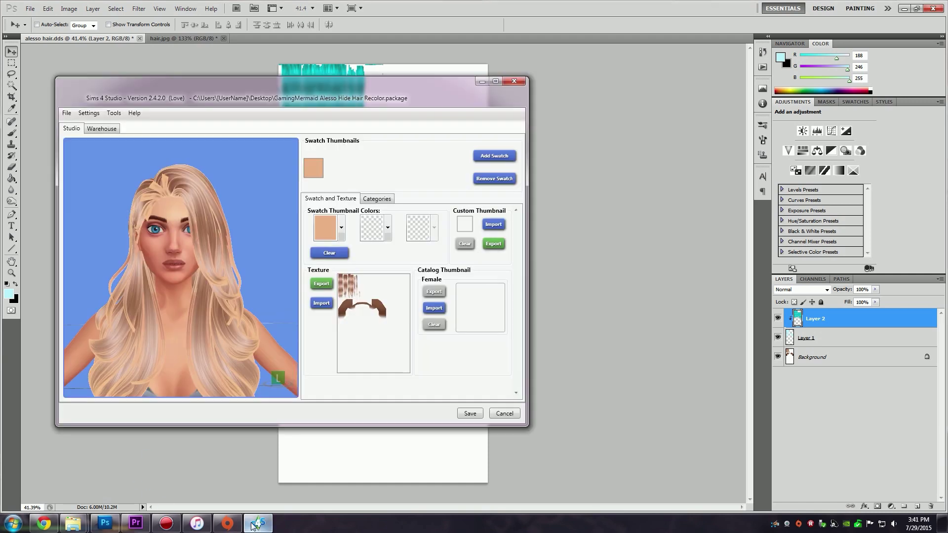
click(329, 303)
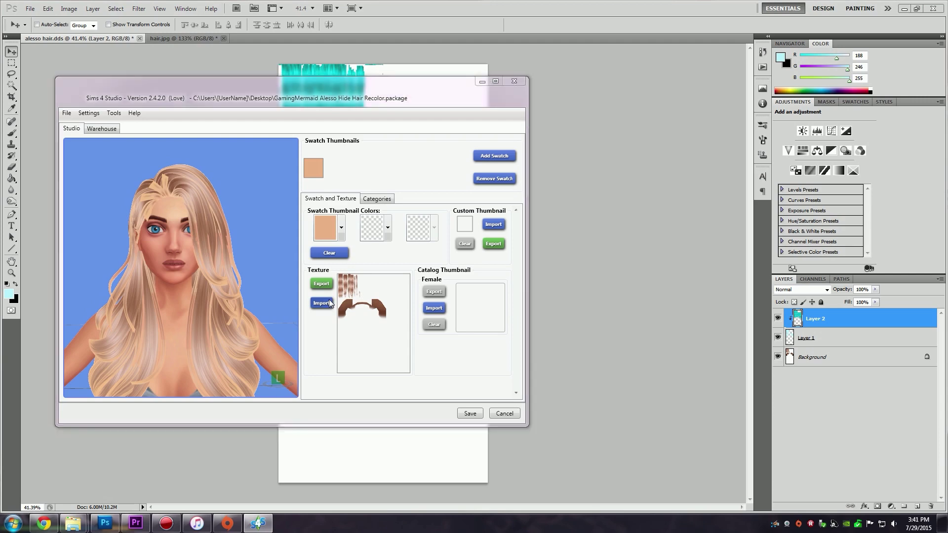
drag(523, 198, 528, 290)
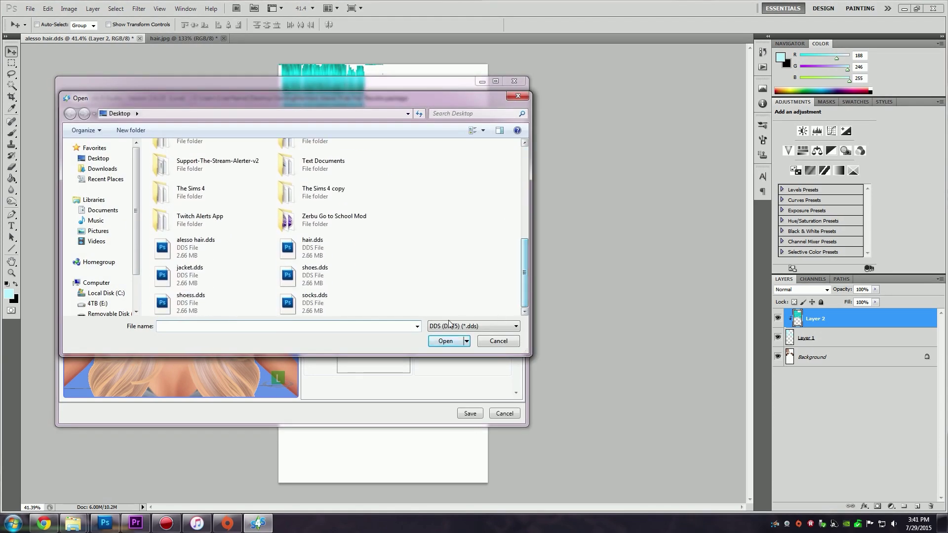
double_click(222, 247)
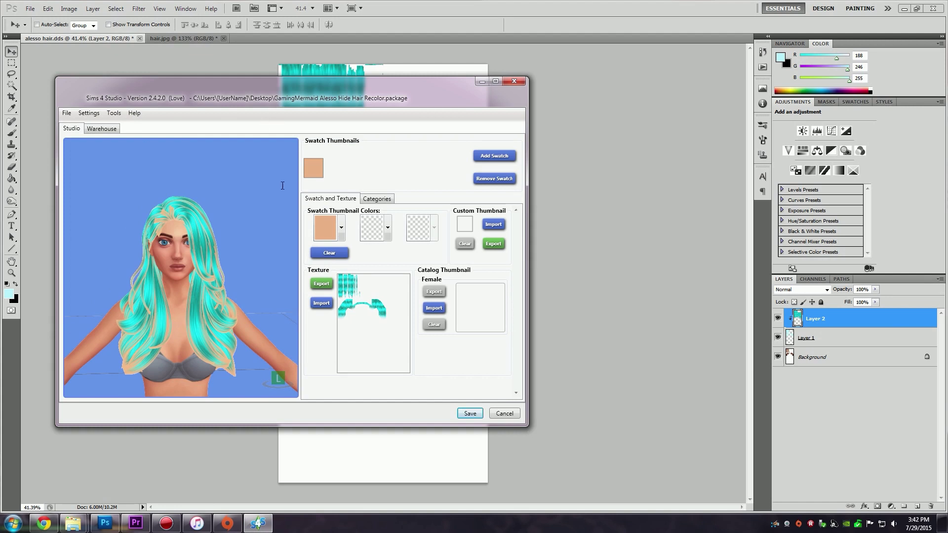
- Set the first swatch thumbnail colour to turquoise #12FFF8
click(341, 229)
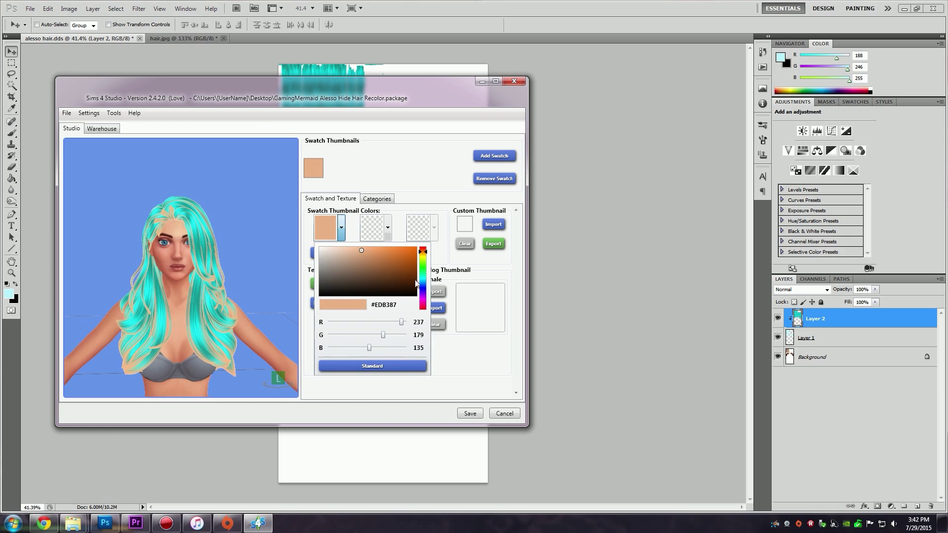
click(422, 282)
drag(424, 280, 412, 241)
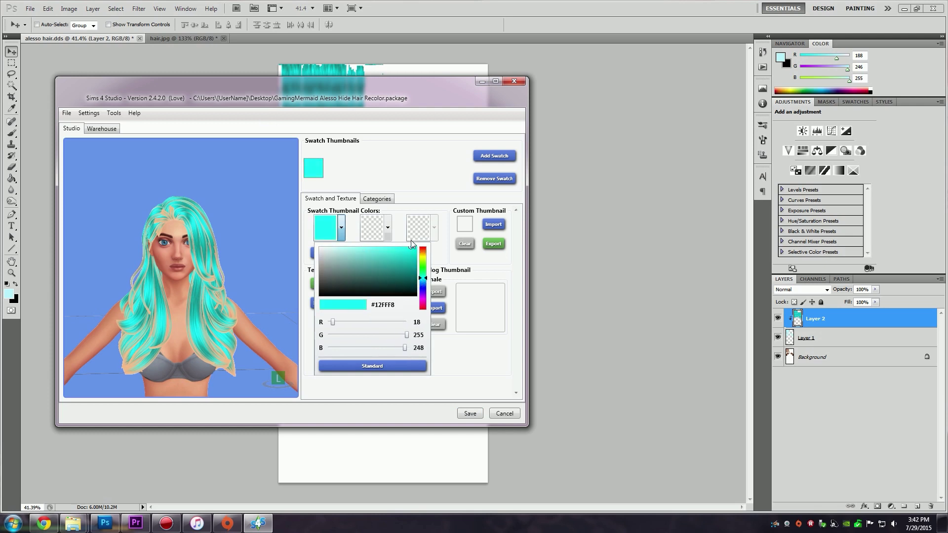
click(341, 237)
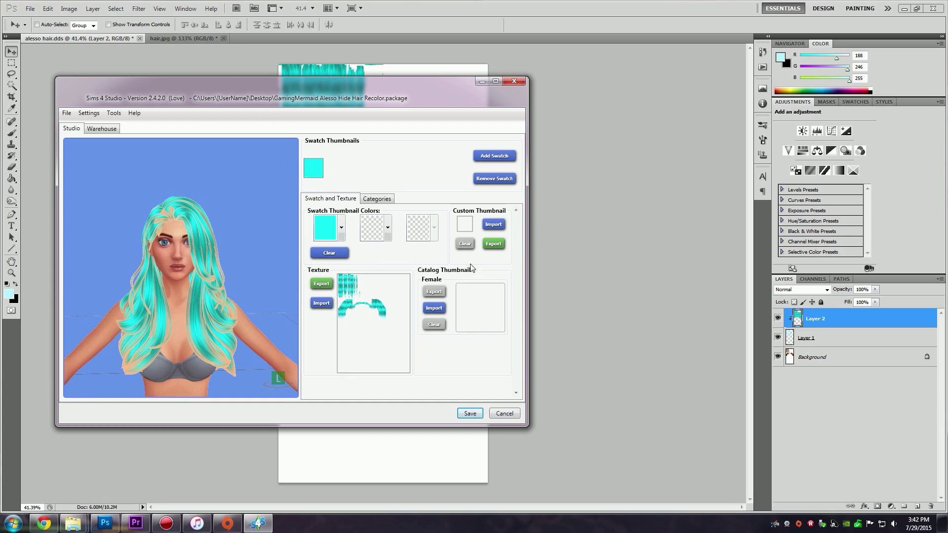
- Save the Alesso hair recolor package and close the project to return to the hair selection list
click(471, 415)
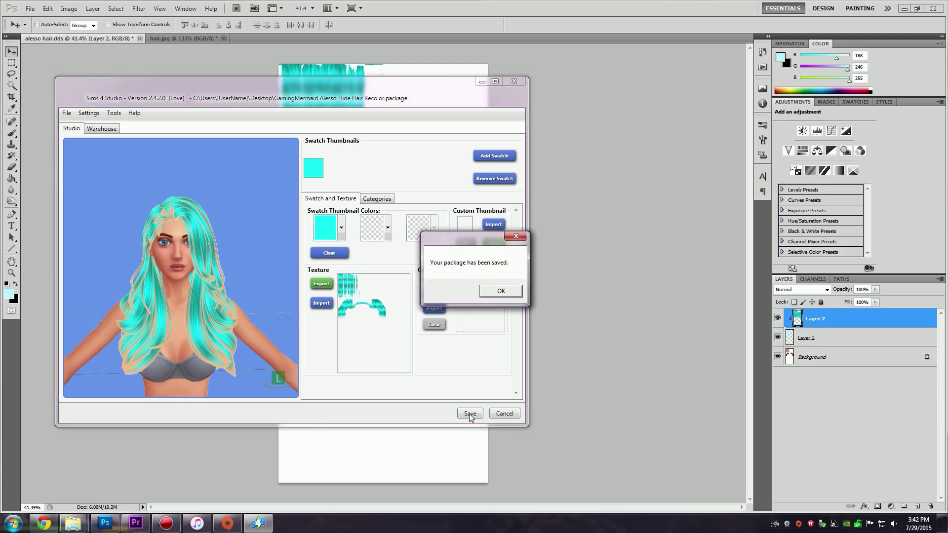
click(502, 295)
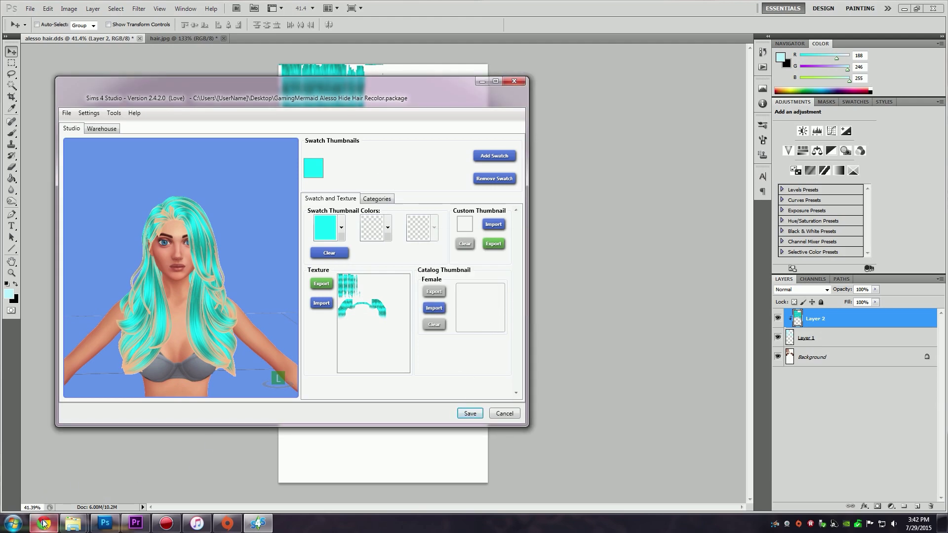
click(516, 415)
click(135, 243)
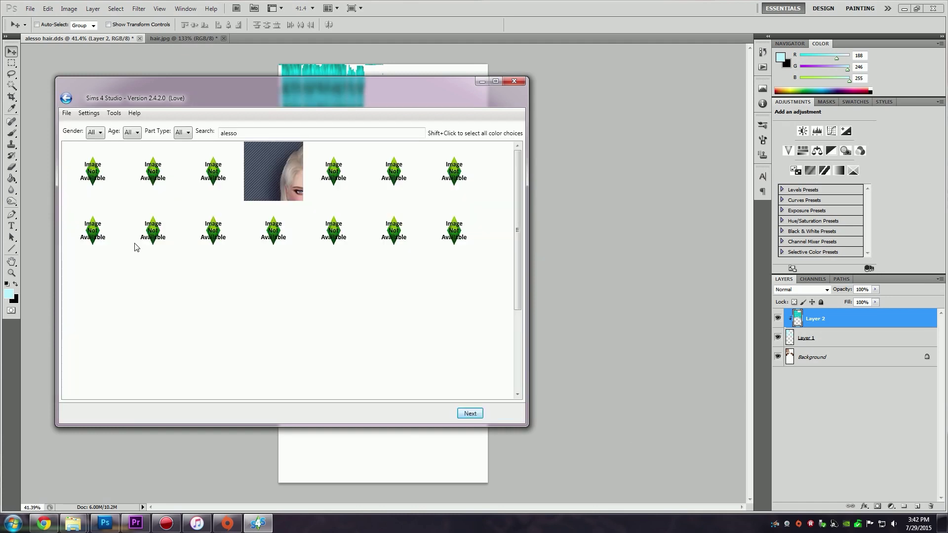
- Search the hairs for nightcrawler and save a new package of the result on the Desktop as nightcrawler hair
drag(256, 132, 117, 104)
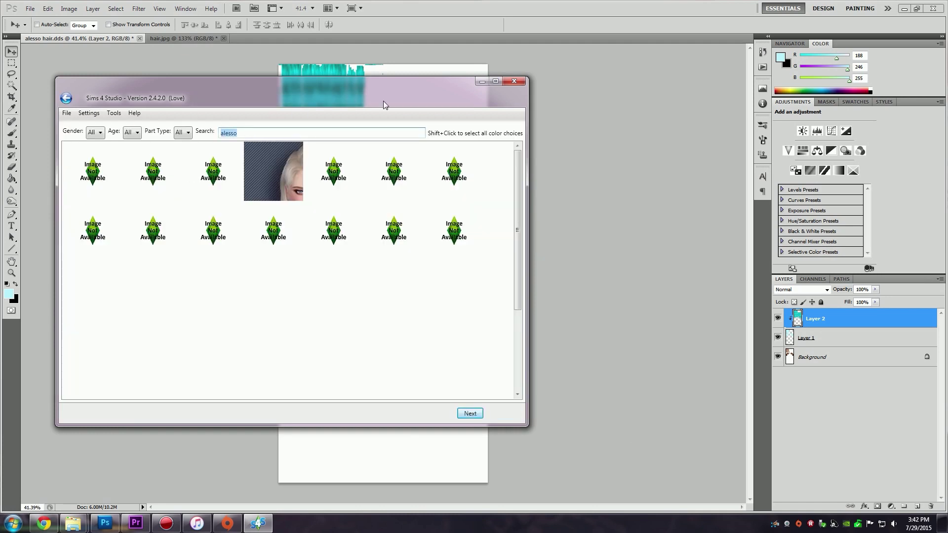
text(nightcrawler)
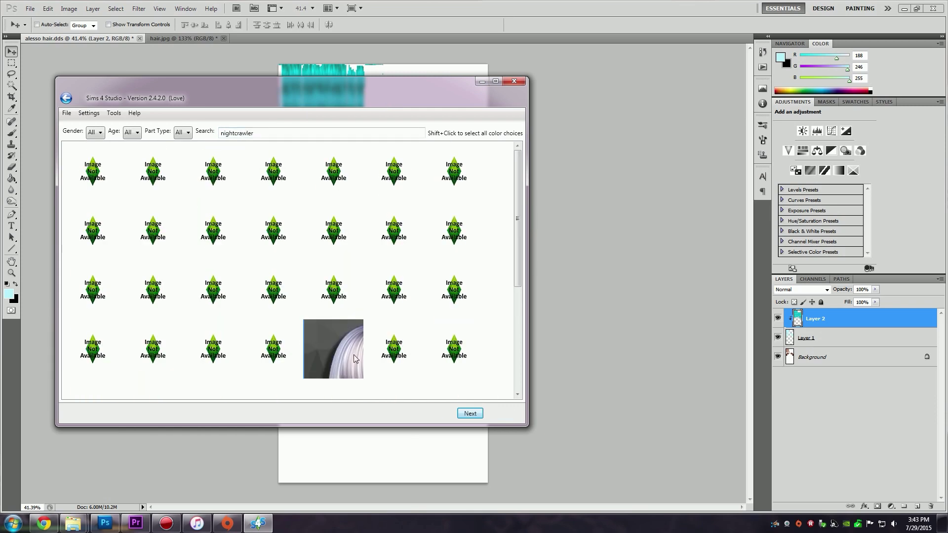
click(476, 415)
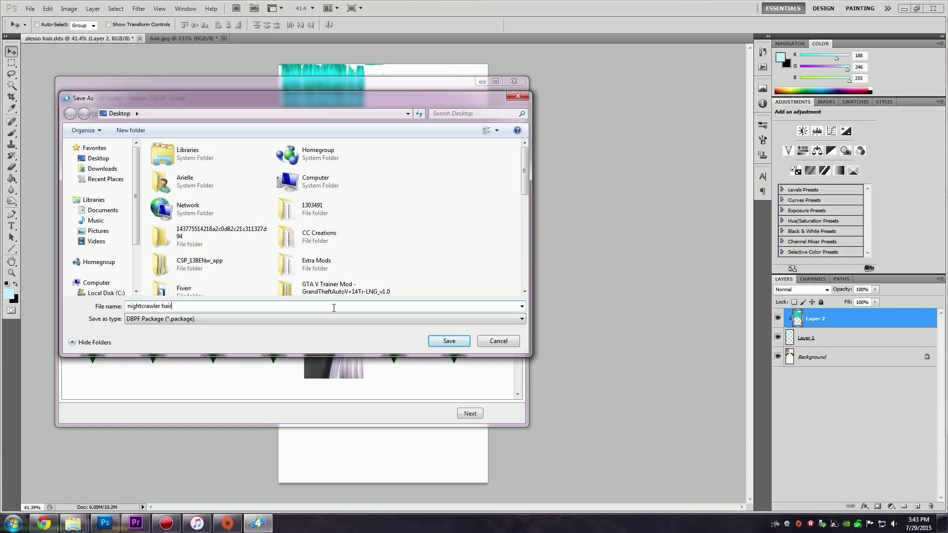
text(nightcrawler hair)
key(Return)
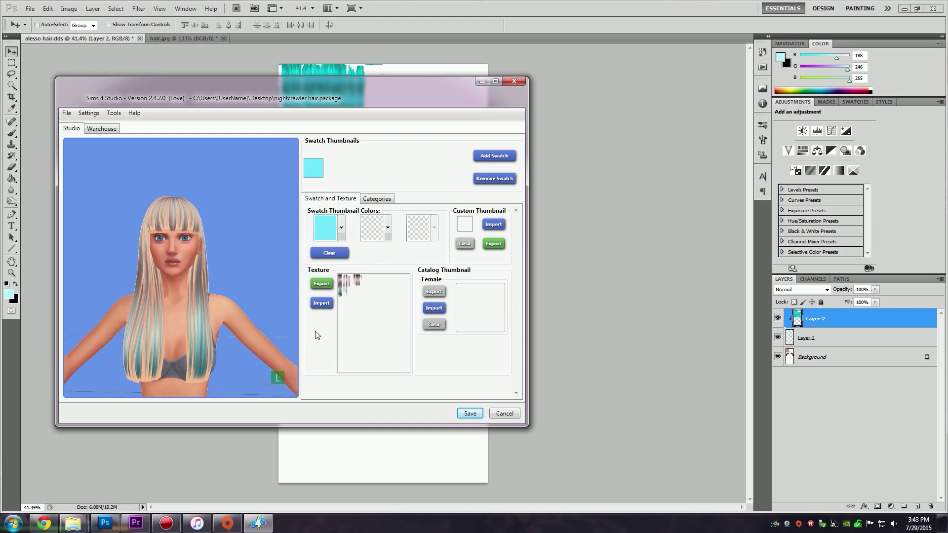
- Export the hair texture to the Desktop as nightcrawler hair.dds and open it in Photoshop using default sizes
click(322, 283)
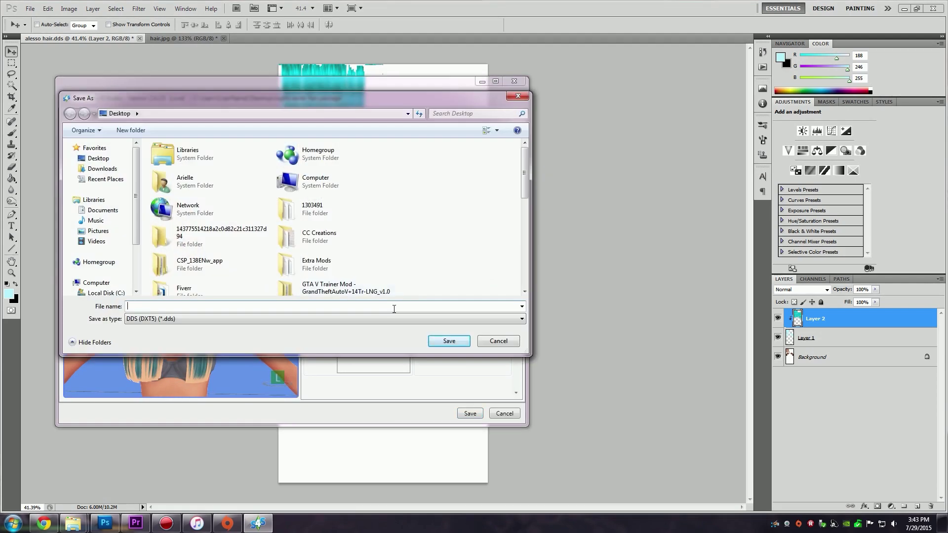
text(nightc)
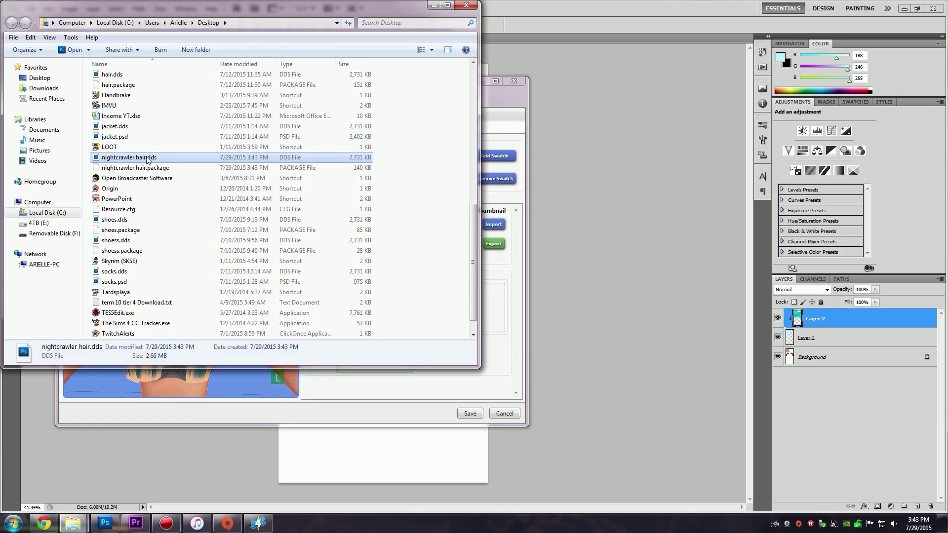
double_click(146, 160)
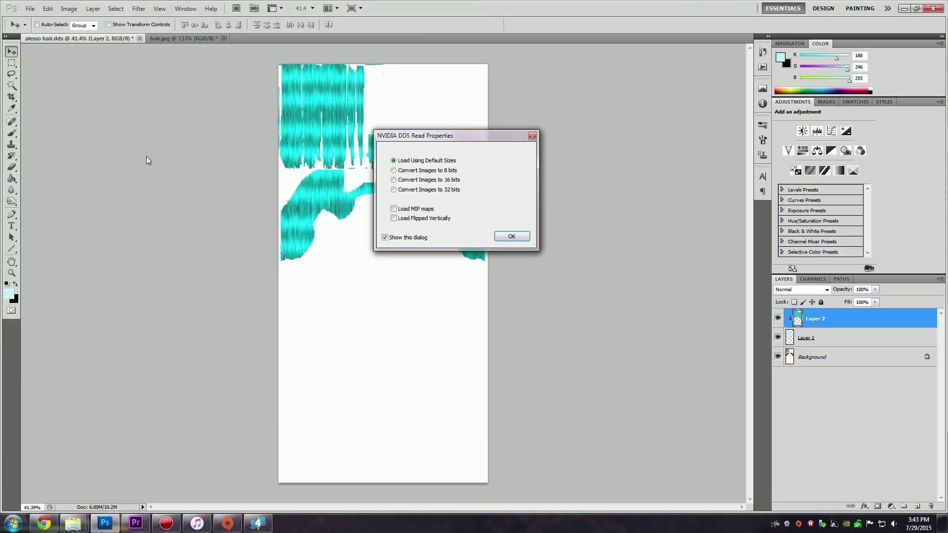
click(512, 237)
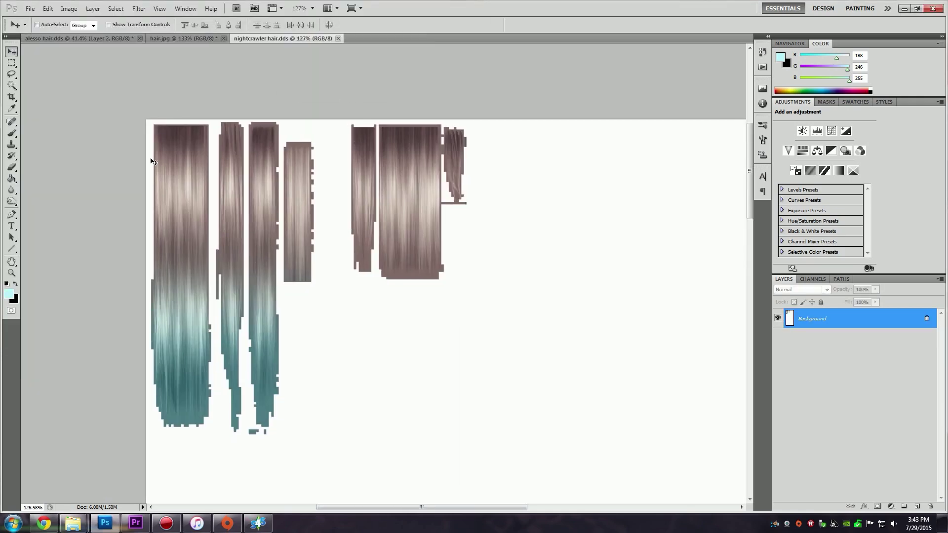
- Add a blank layer, and on the Background layer select the widest two-tone hair strip with the Magic Wand at tolerance 99
key(ctrl+v)
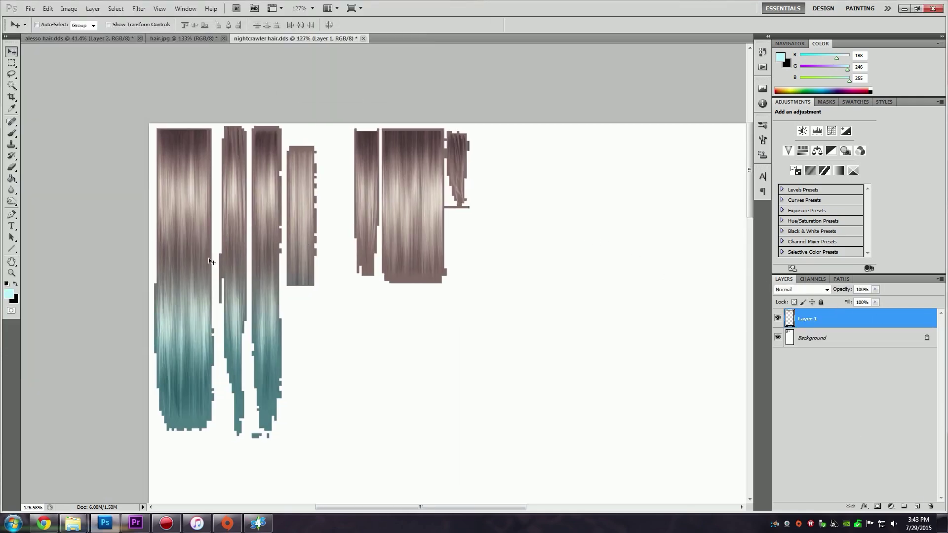
click(12, 86)
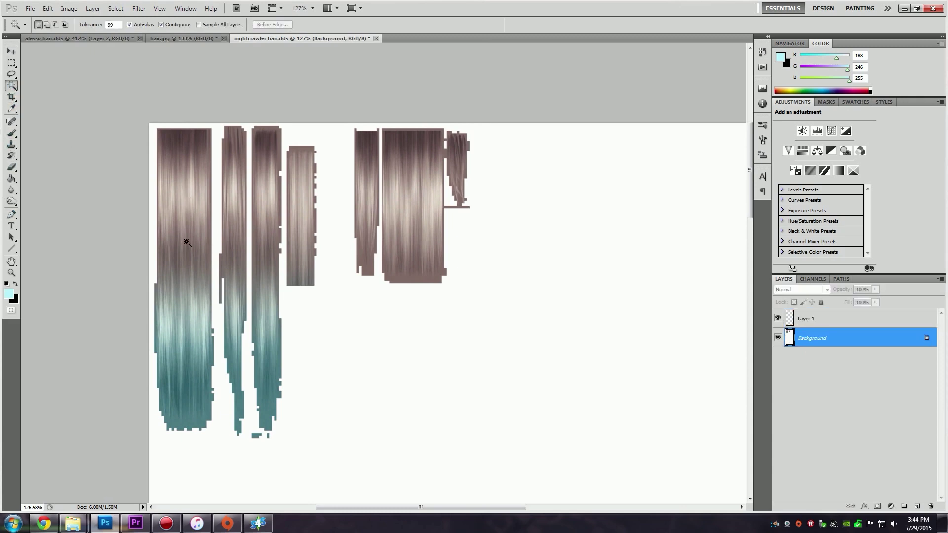
click(186, 242)
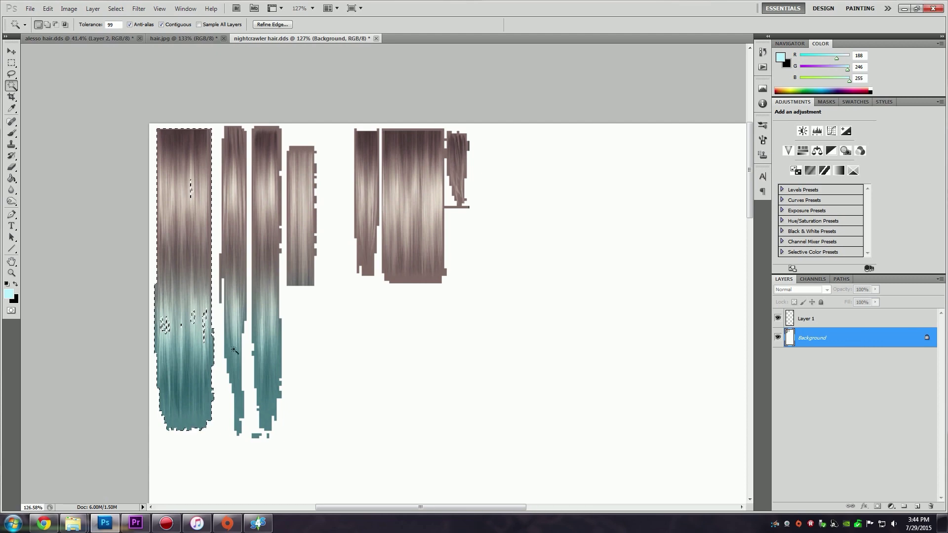
- Try to add the missed light patches of the first strip to the selection at tolerance 99
key(shift)
shift+click(166, 331)
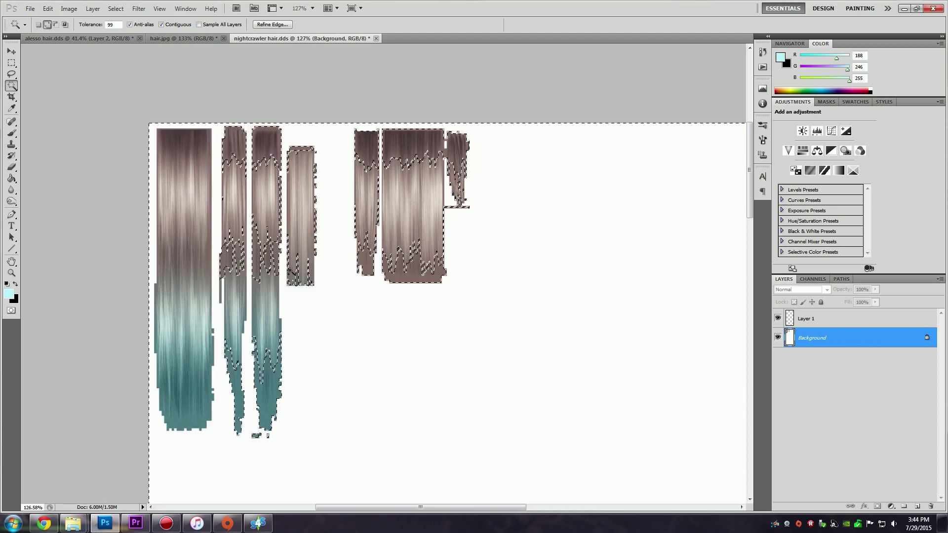
scroll(562, 147, down, 3)
scroll(564, 149, down, 2)
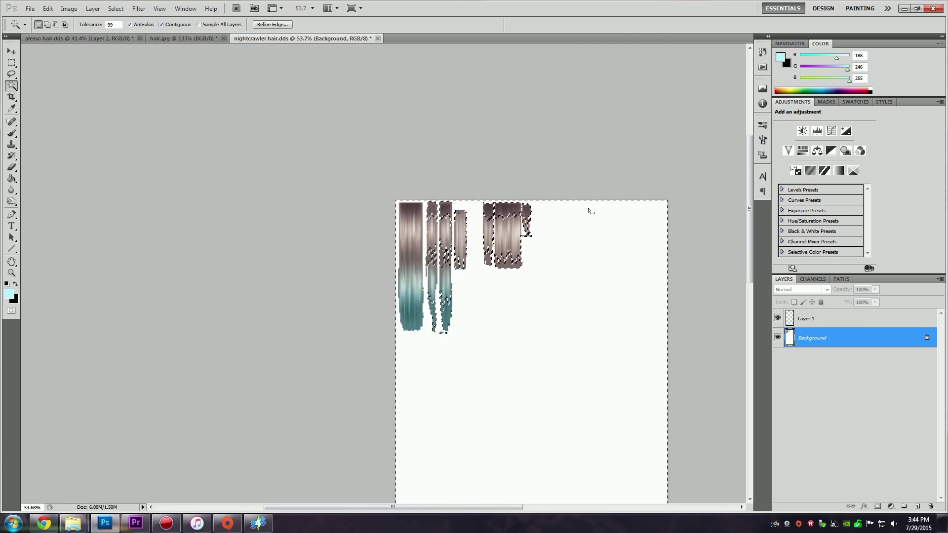
scroll(414, 268, up, 1)
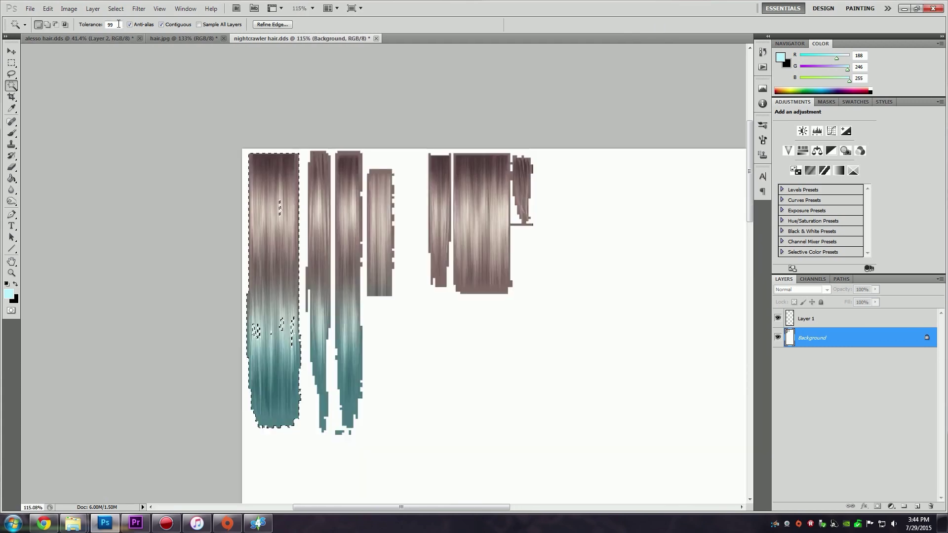
- Set the Magic Wand tolerance to 33 and add the missed light patches of the first strip to the selection
drag(116, 25, 86, 21)
text(33)
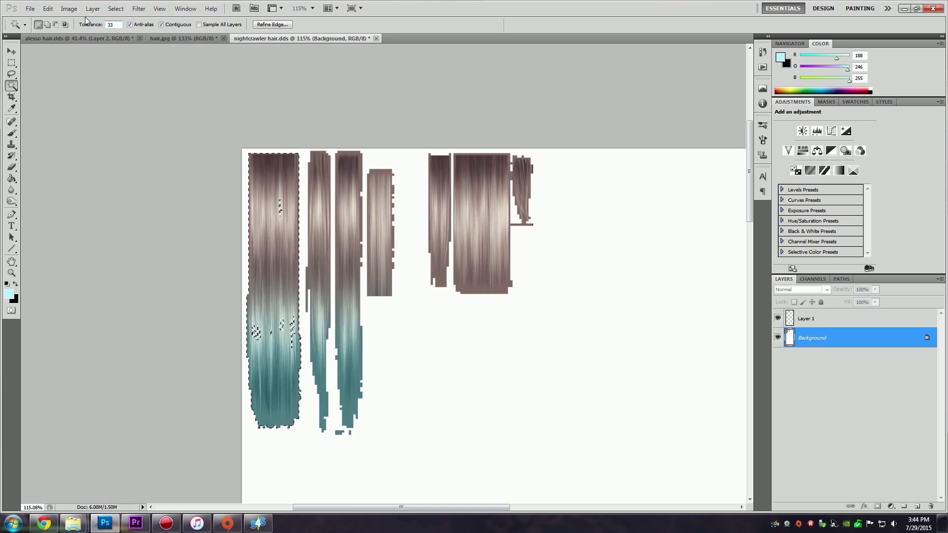
key(Return)
click(265, 328)
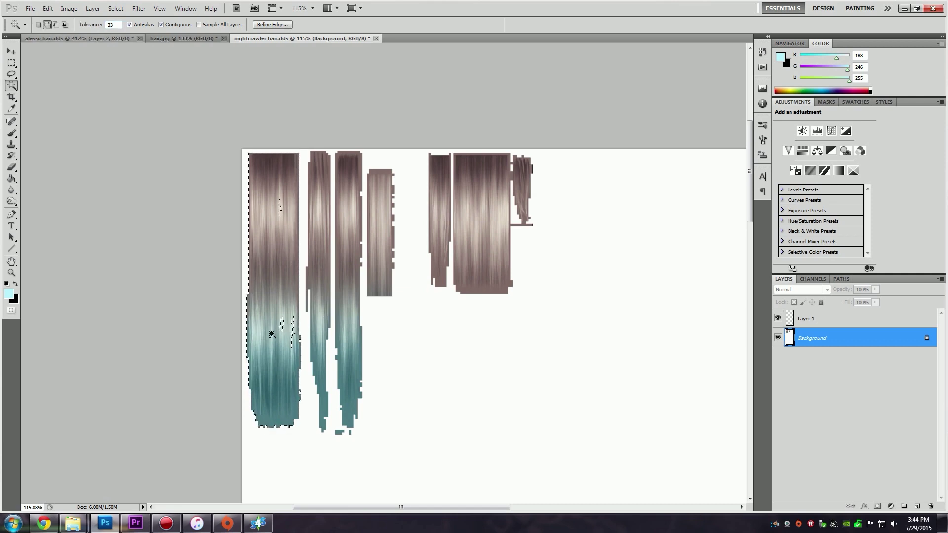
- Add the second and third two-tone hair strips, including their unselected inner patches, to the selection
click(311, 218)
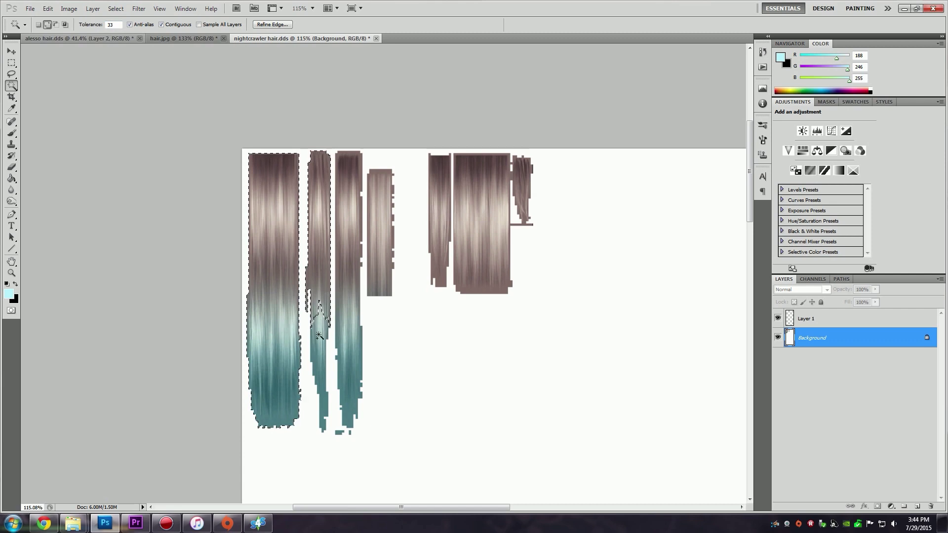
scroll(327, 367, up, 3)
click(300, 262)
scroll(350, 344, down, 2)
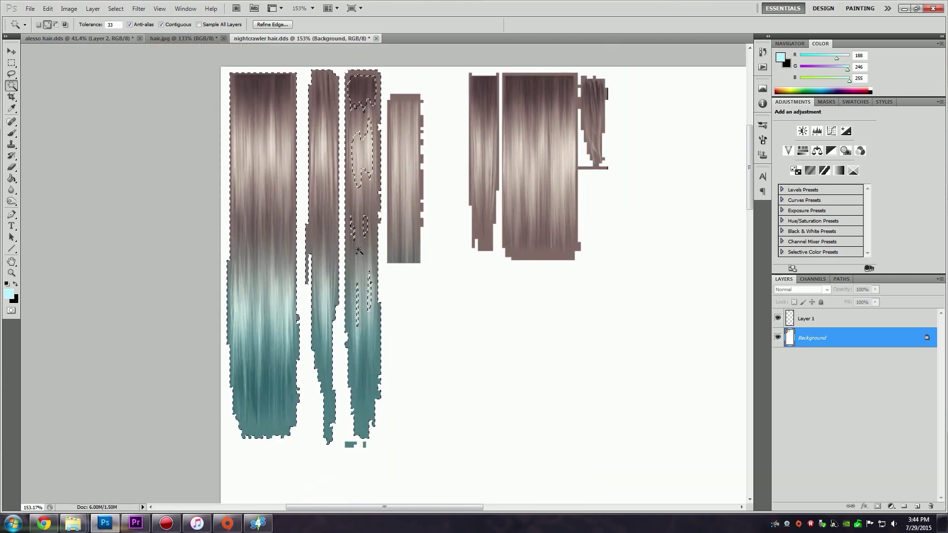
click(369, 299)
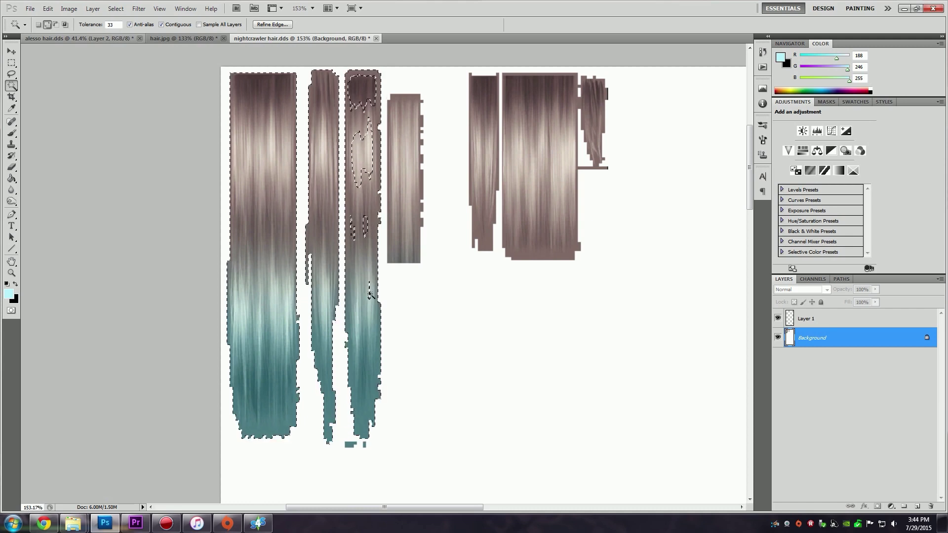
click(364, 231)
click(360, 168)
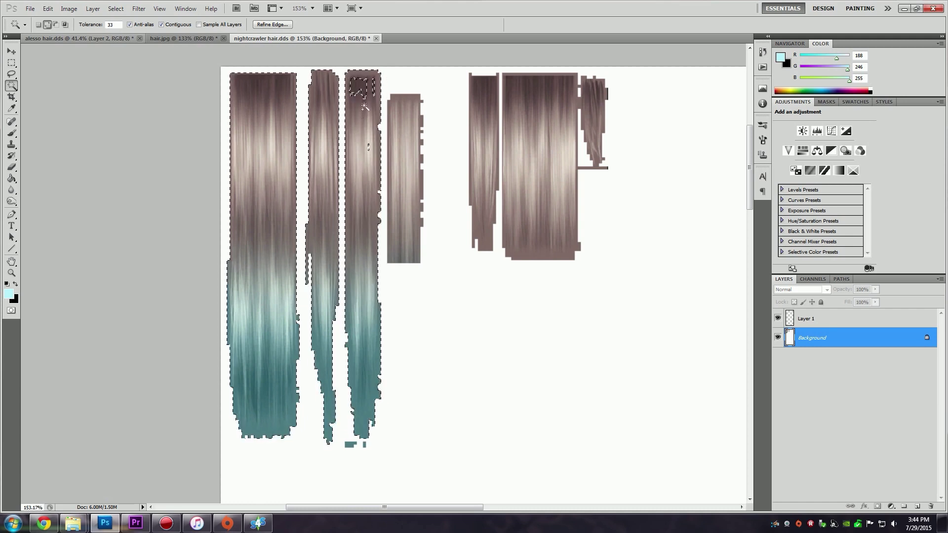
- Add the four remaining shorter hair strips and the small fragments below the third strip to the selection
click(402, 151)
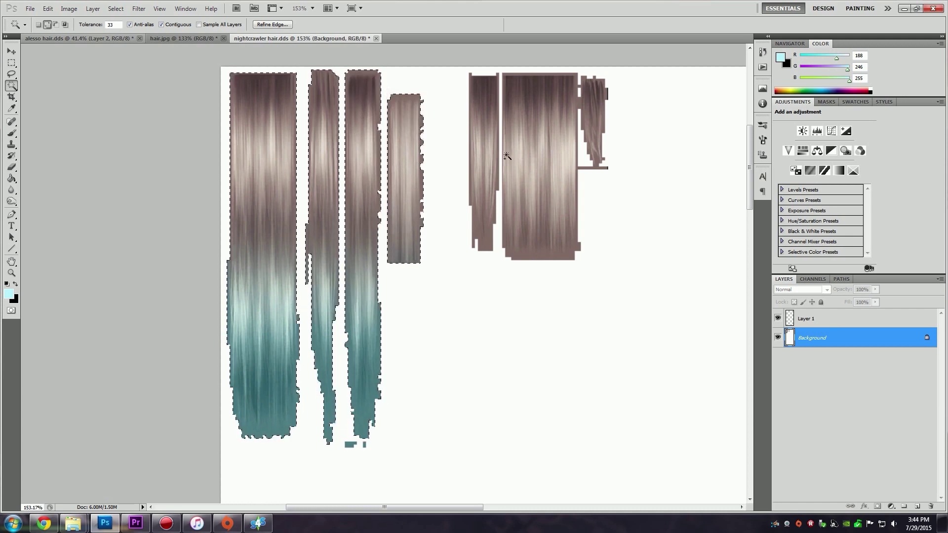
click(487, 159)
click(484, 210)
click(486, 95)
click(560, 165)
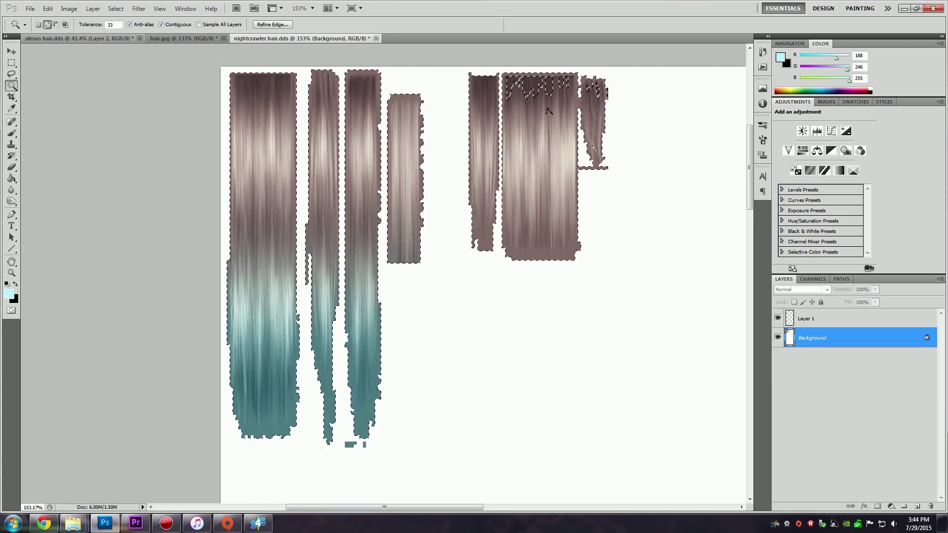
click(529, 98)
click(593, 147)
scroll(481, 363, down, 1)
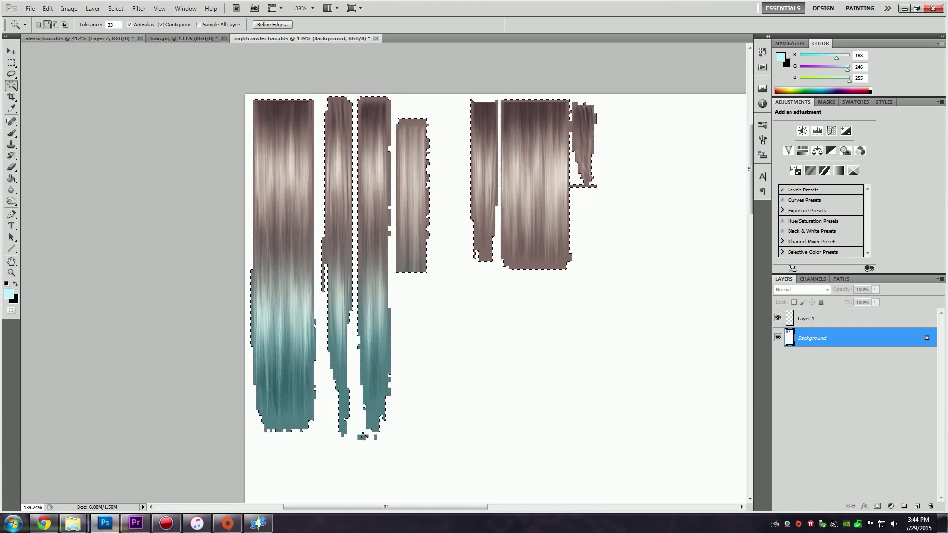
scroll(640, 301, down, 3)
scroll(642, 316, down, 1)
scroll(694, 354, up, 1)
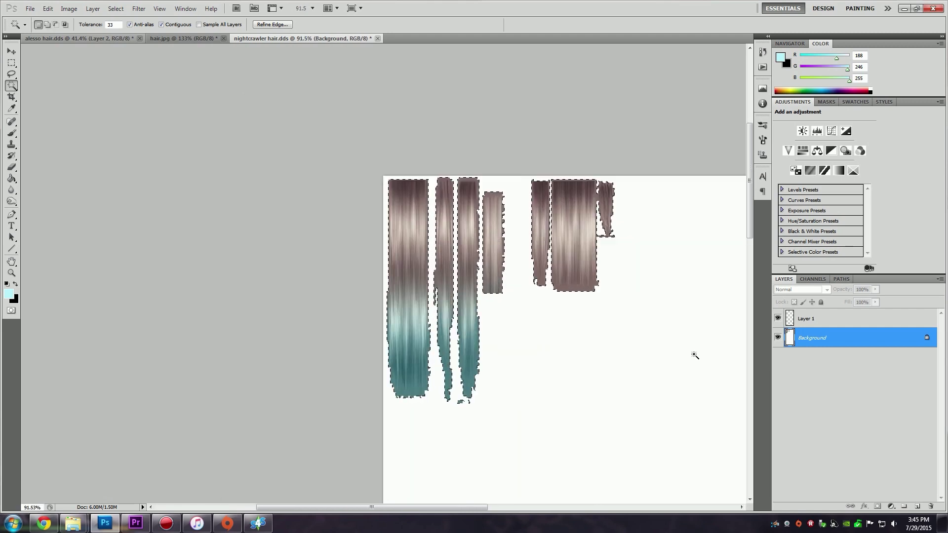
- Fill the selected hair strips with the light turquoise foreground colour on Layer 1 using the Paint Bucket
click(846, 326)
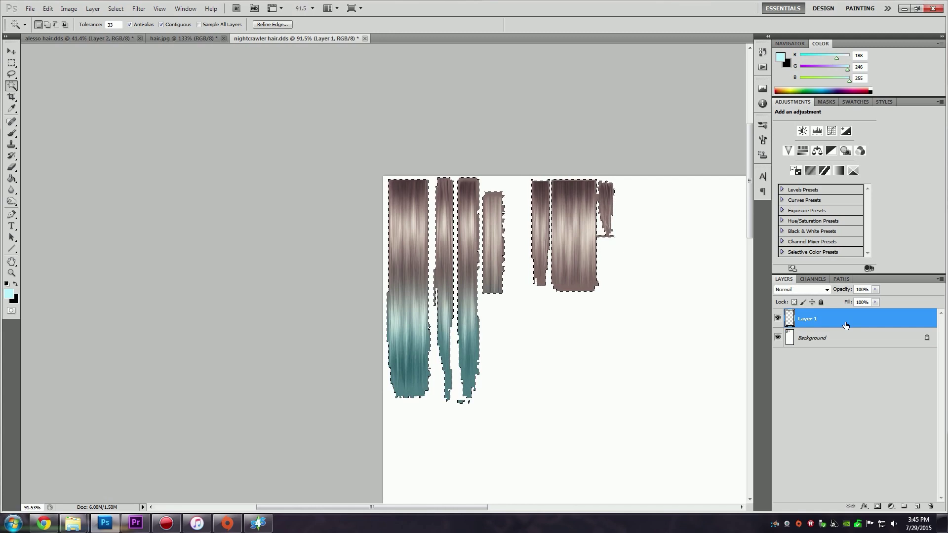
click(11, 178)
click(407, 283)
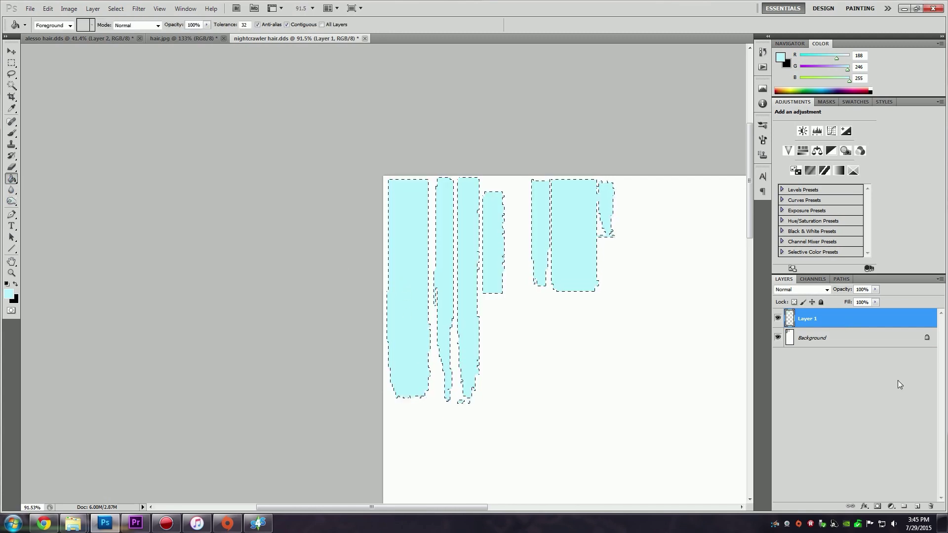
- Select the leftover dark slivers beside the smallest strip on the Background layer and fill them light turquoise on Layer 1
scroll(641, 320, down, 3)
scroll(712, 270, up, 5)
click(839, 338)
click(11, 85)
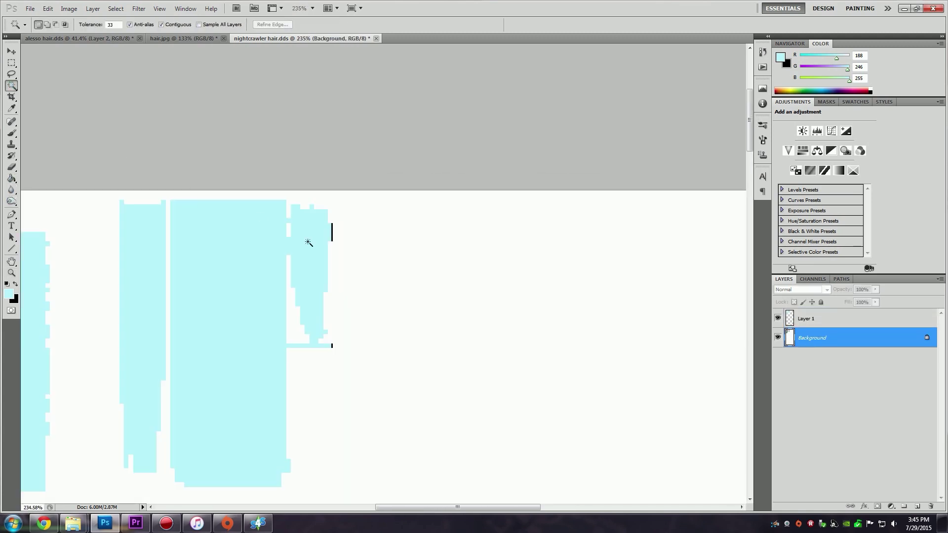
click(332, 236)
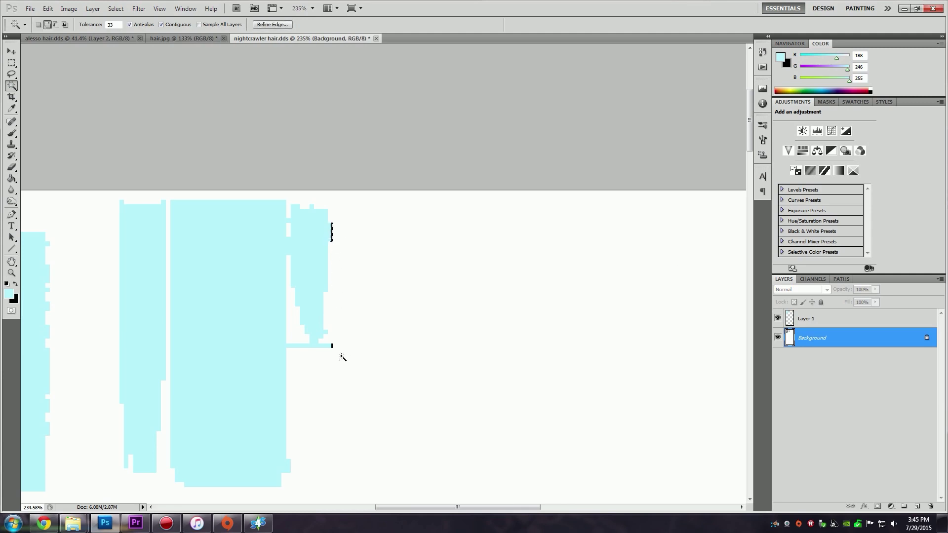
click(332, 347)
scroll(336, 346, up, 3)
key(g)
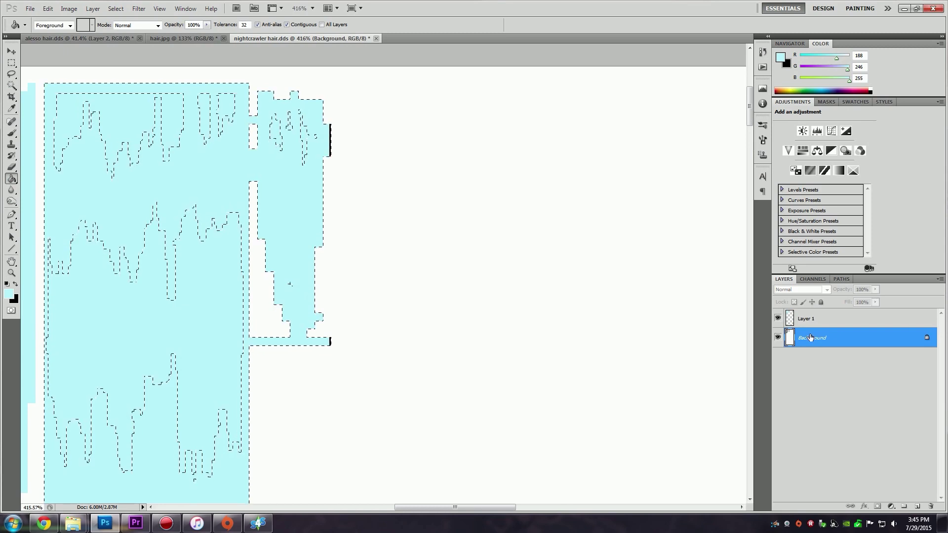
key(alt+bracketright)
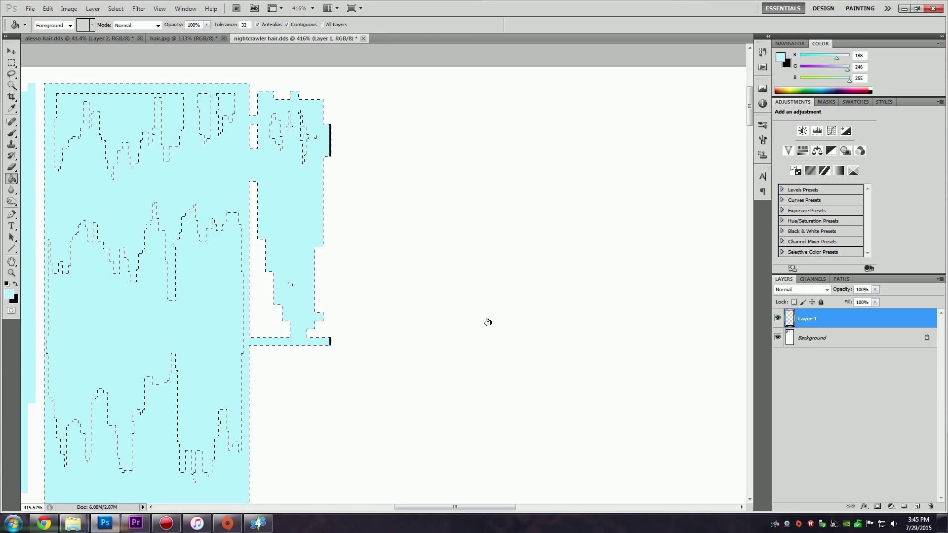
click(330, 343)
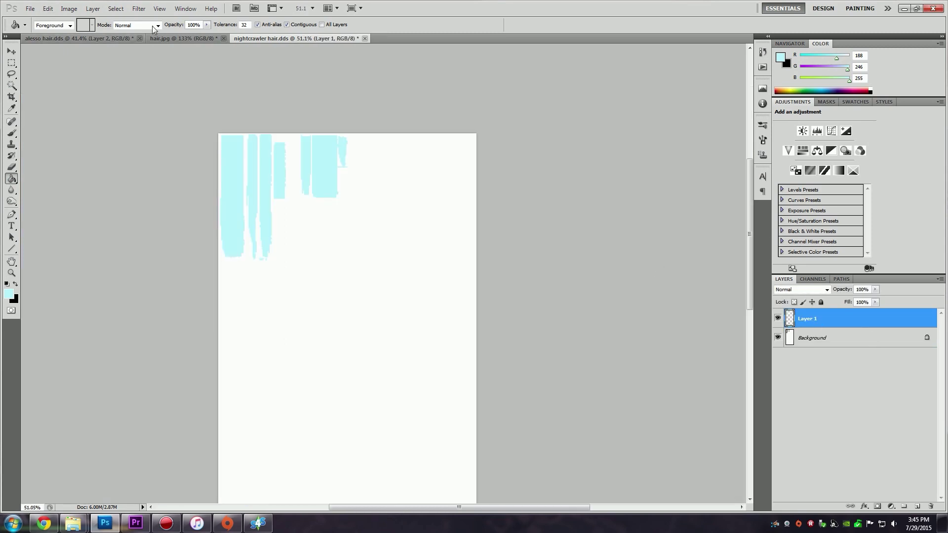
- Create a new 256 by 256 pixel document with a transparent background, named ombre
click(183, 38)
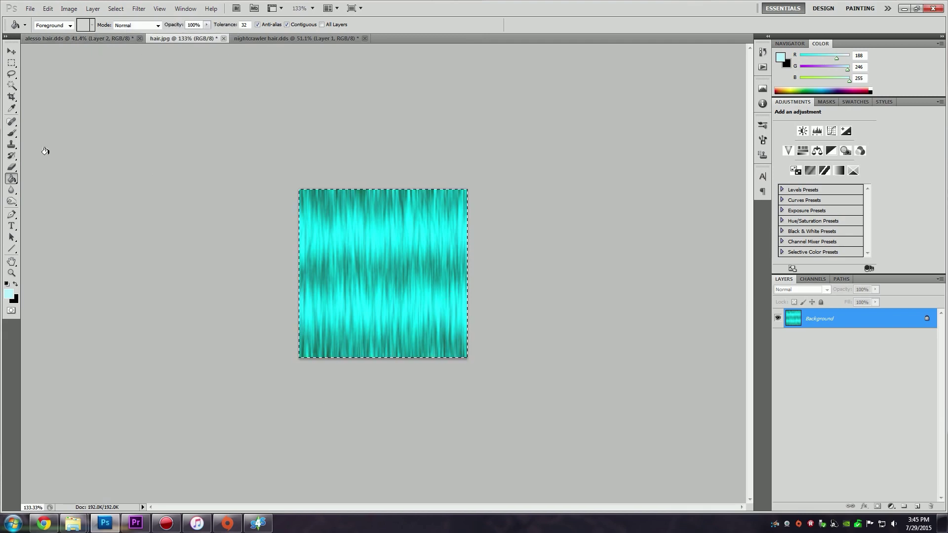
click(11, 50)
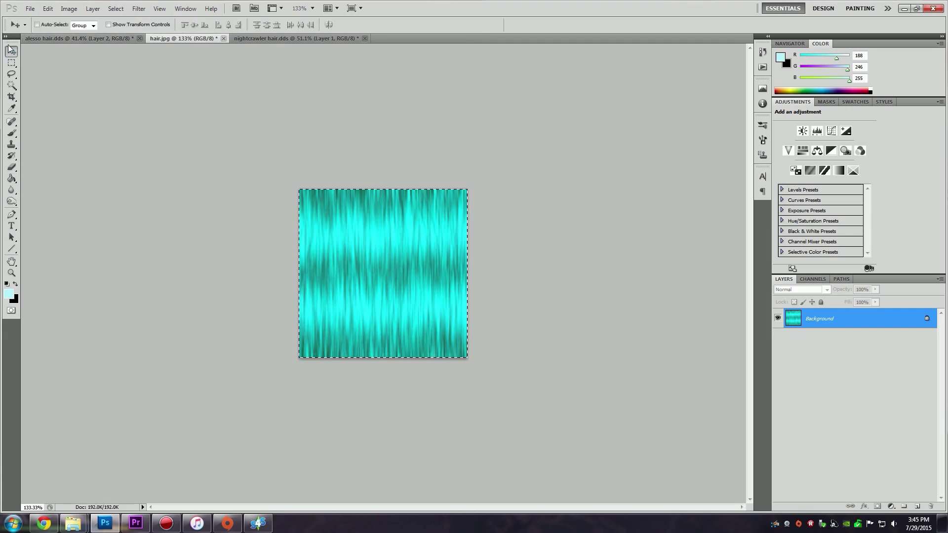
click(30, 8)
click(39, 21)
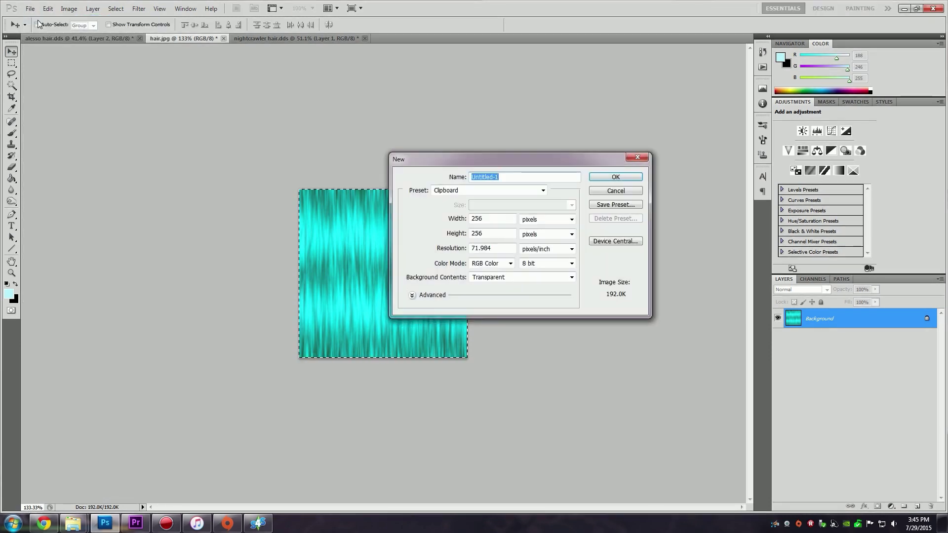
text(ombre)
key(Return)
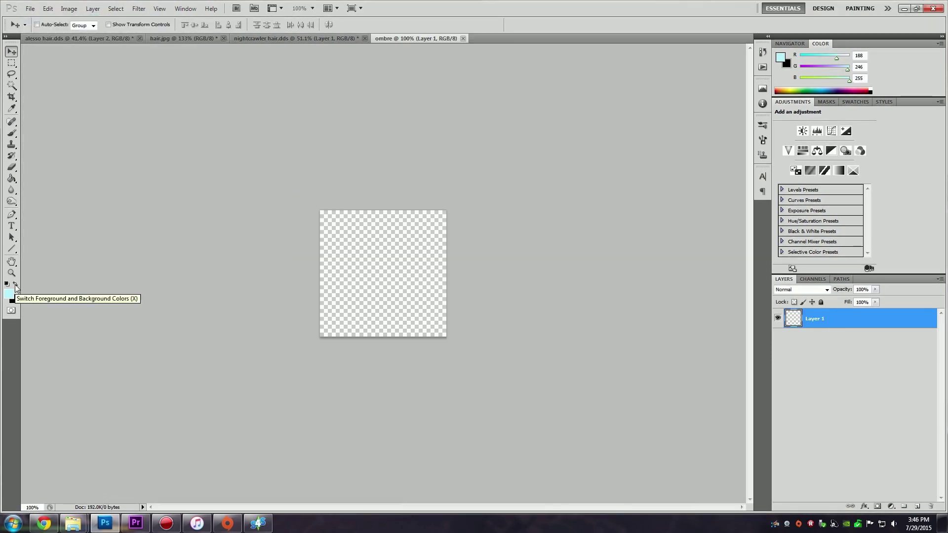
- Set dark brown (81, 56, 17) and pale blonde as colours and fill Layer 1 with a vertical brown-to-blonde gradient
click(8, 295)
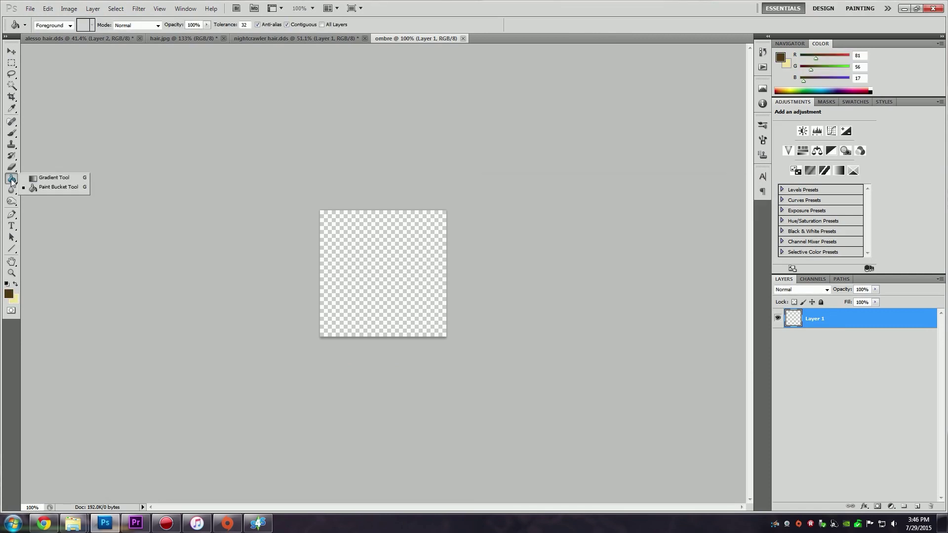
click(52, 177)
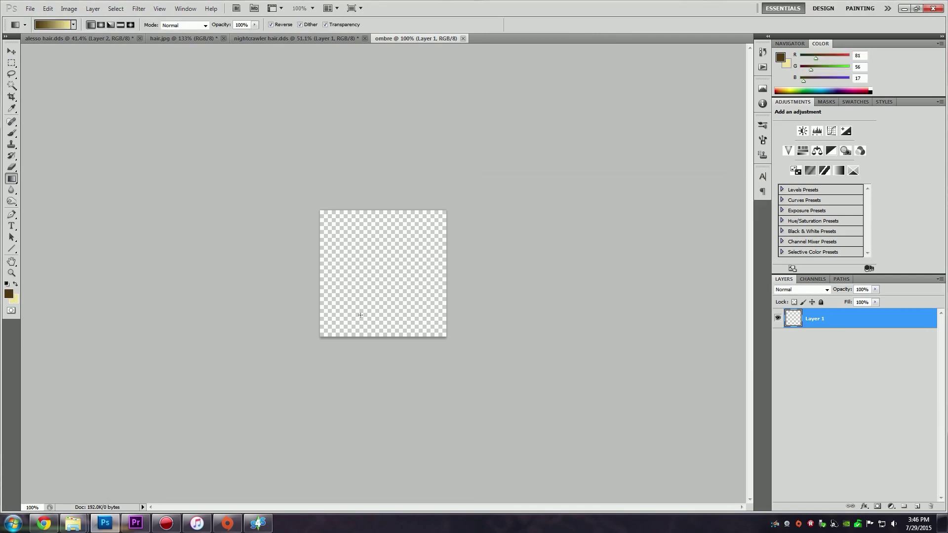
drag(404, 219, 390, 249)
- Add monochromatic Gaussian noise of 18.92% to the gradient on Layer 1
click(133, 9)
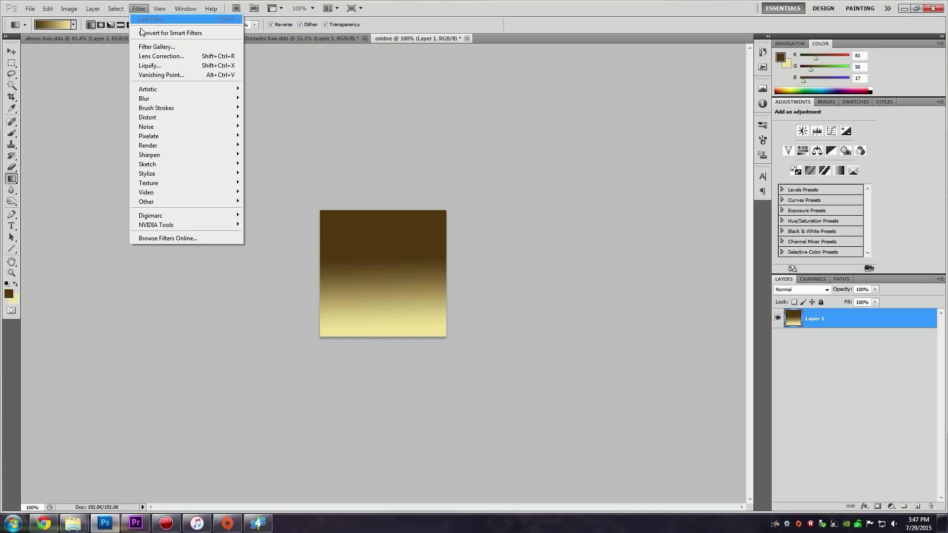
mouse_move(157, 127)
click(258, 127)
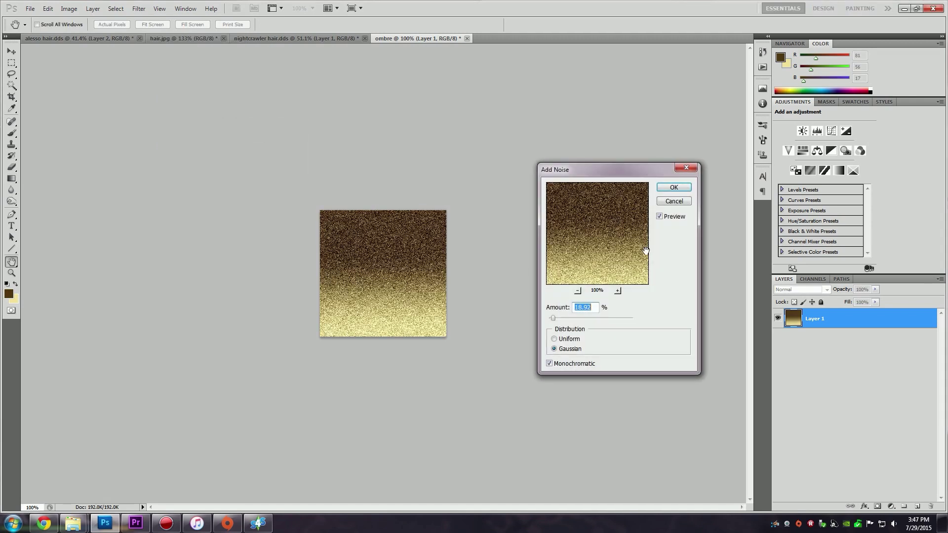
click(674, 188)
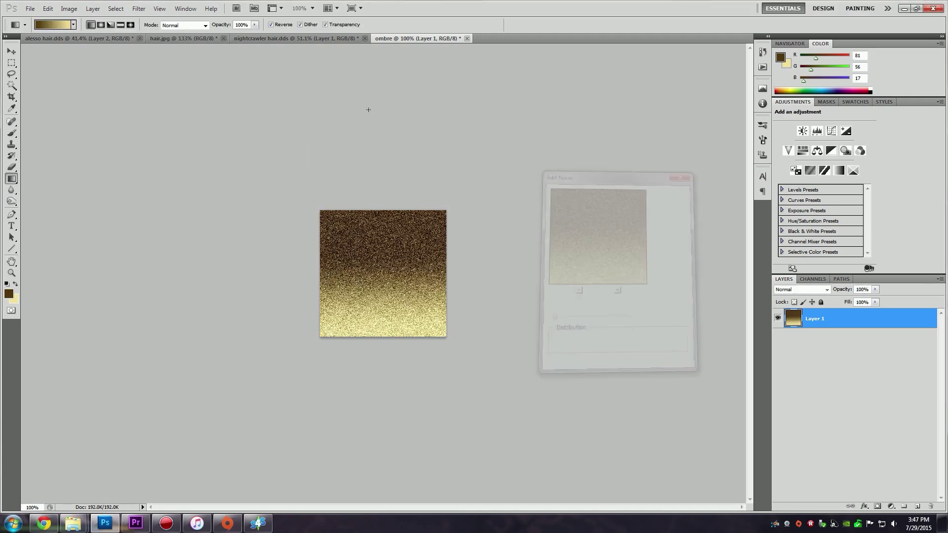
- Apply the Sprayed Strokes filter to the noisy gradient to form vertical streaks
click(136, 8)
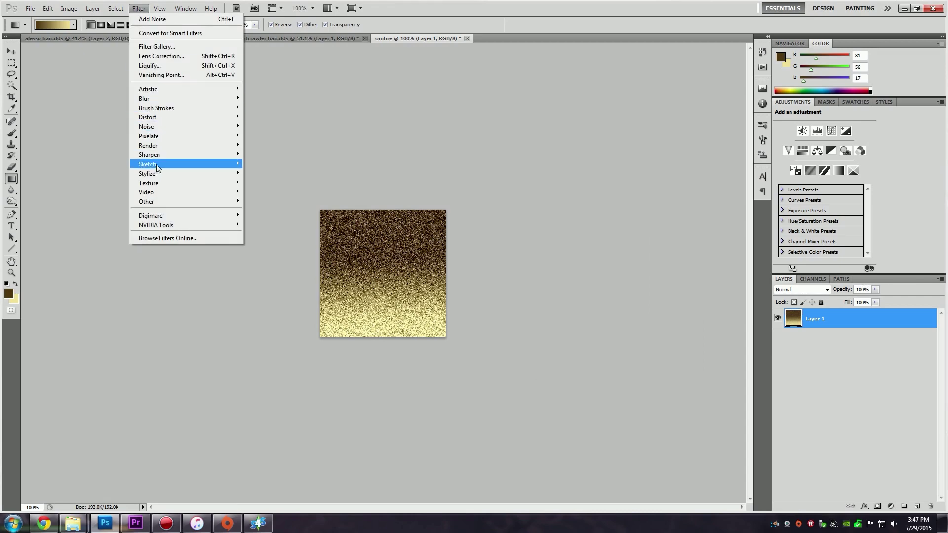
mouse_move(209, 108)
click(272, 164)
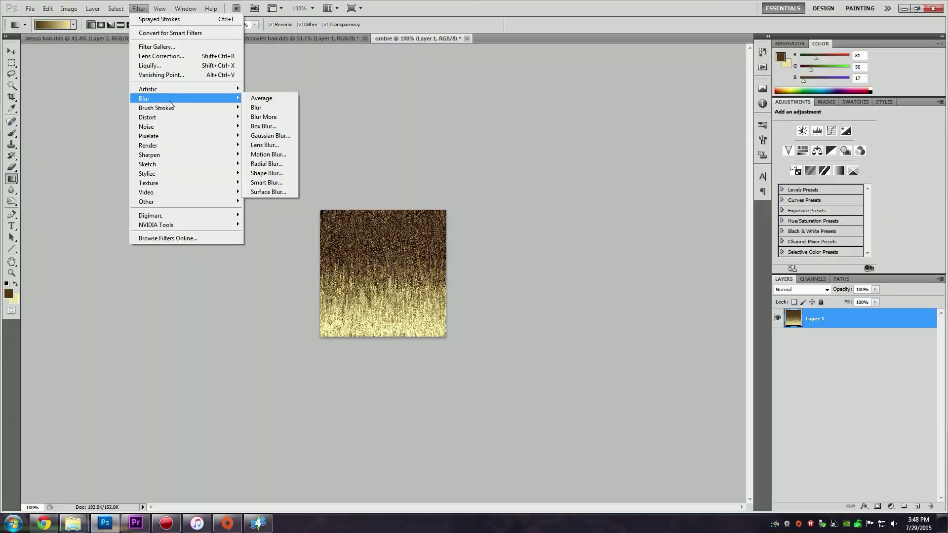
- Apply a Motion Blur at a 90° angle to smooth the streaks into hair strands
click(268, 154)
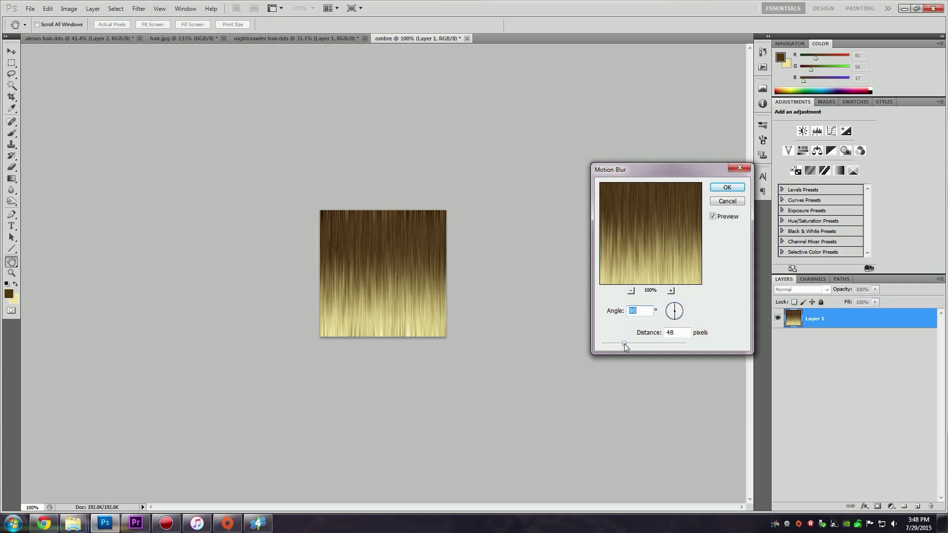
mouse_move(624, 343)
mouse_down()
mouse_move(665, 344)
mouse_move(621, 344)
mouse_up()
key(Return)
key(g)
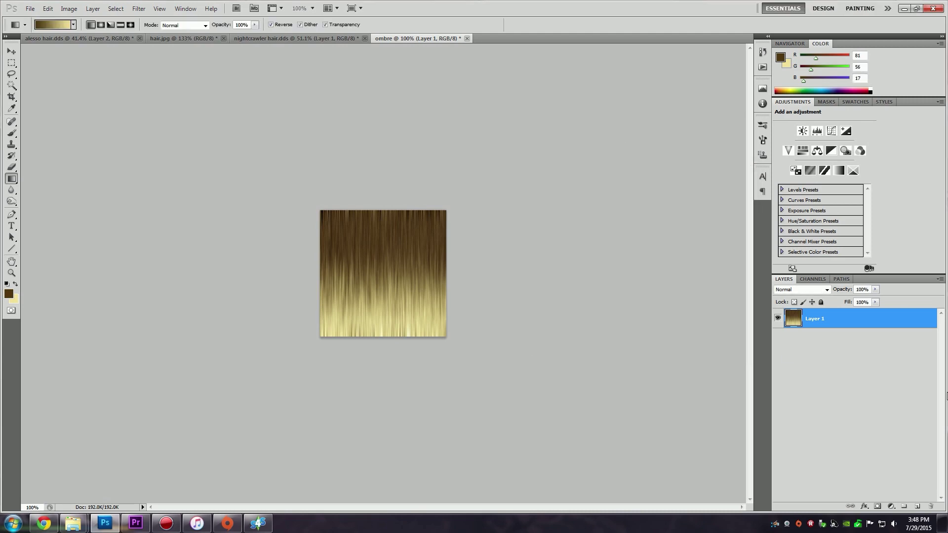
- Add a new layer above the ombre hair texture and set the foreground colour to white
click(918, 507)
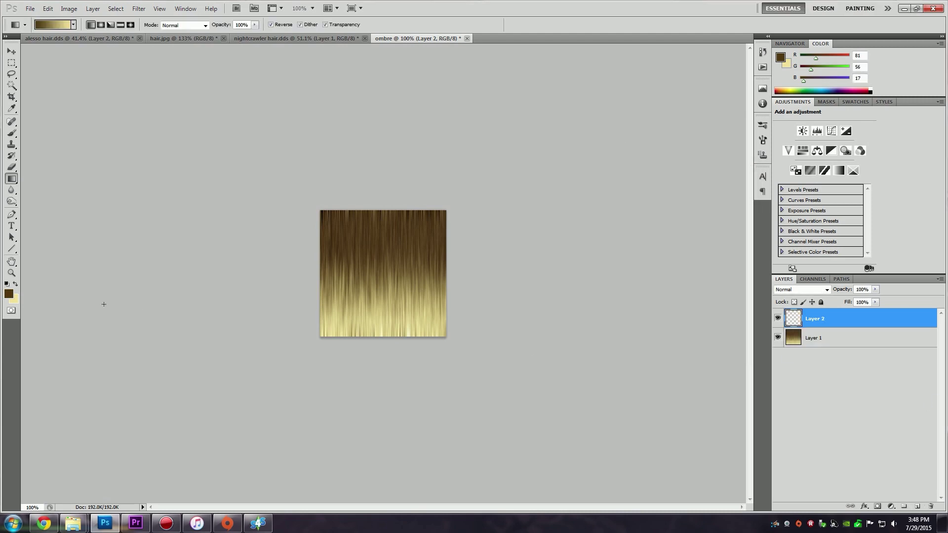
click(14, 285)
click(8, 294)
drag(514, 223, 420, 150)
click(727, 204)
- Paint two horizontal white highlight bands across the hair texture on Layer 2 with a soft round brush
click(11, 133)
click(41, 28)
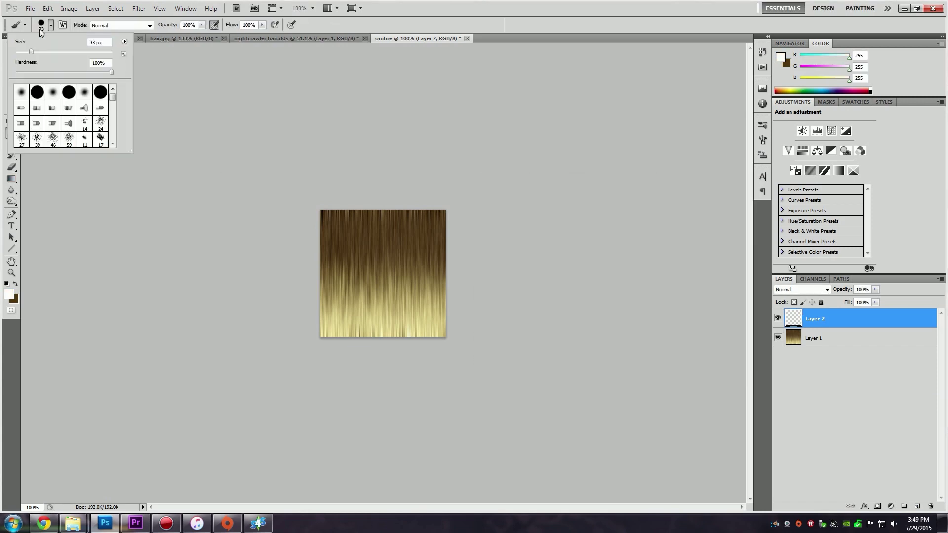
click(28, 92)
click(278, 275)
mouse_move(303, 242)
mouse_down()
mouse_move(460, 255)
mouse_move(365, 253)
mouse_move(303, 247)
mouse_move(692, 251)
mouse_move(489, 269)
mouse_move(628, 260)
mouse_up()
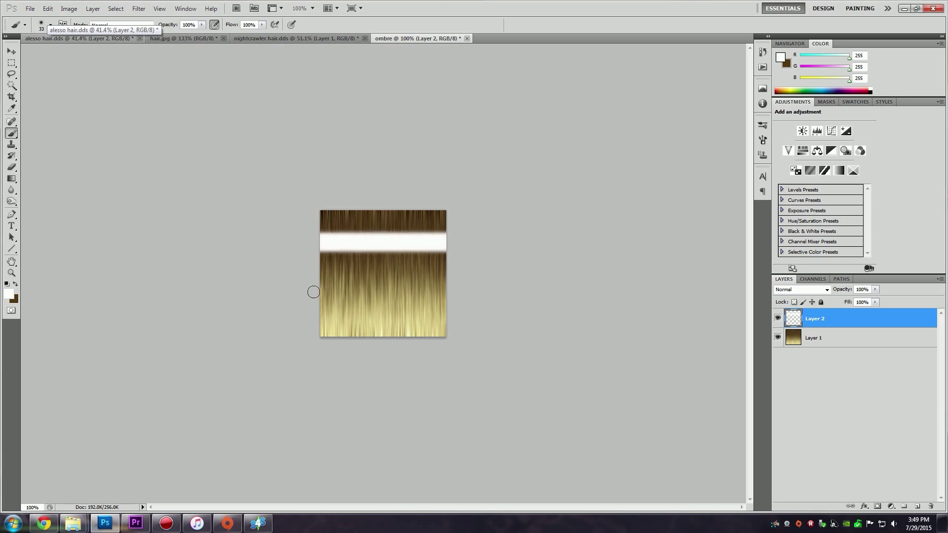
mouse_move(314, 291)
mouse_down()
mouse_move(193, 306)
mouse_move(683, 319)
mouse_up()
key(v)
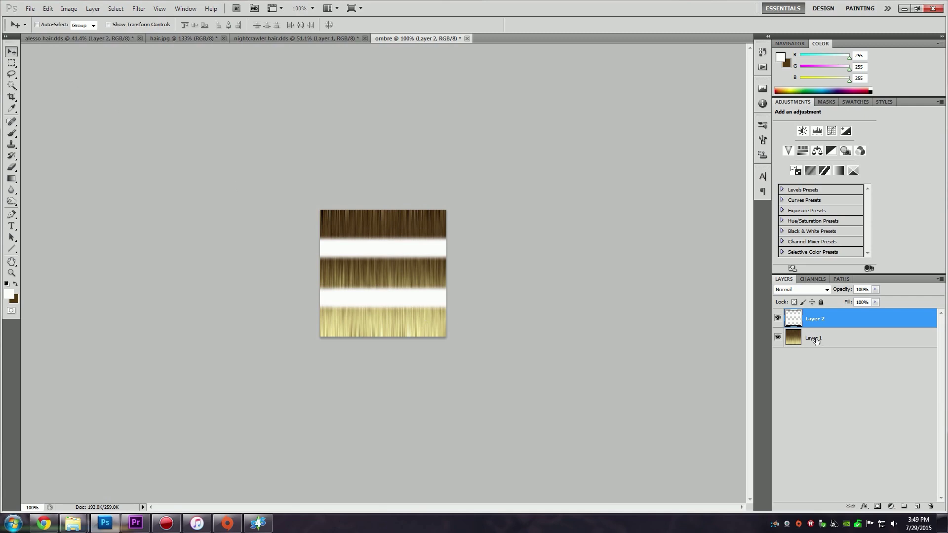
- Set the highlight layer's blend mode to Soft Light and its opacity to 68%
click(801, 291)
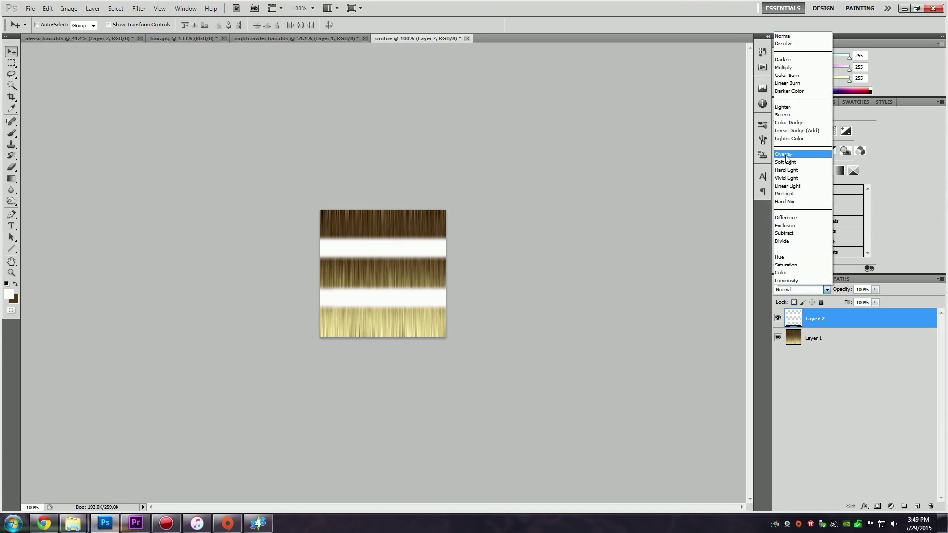
click(786, 155)
click(821, 291)
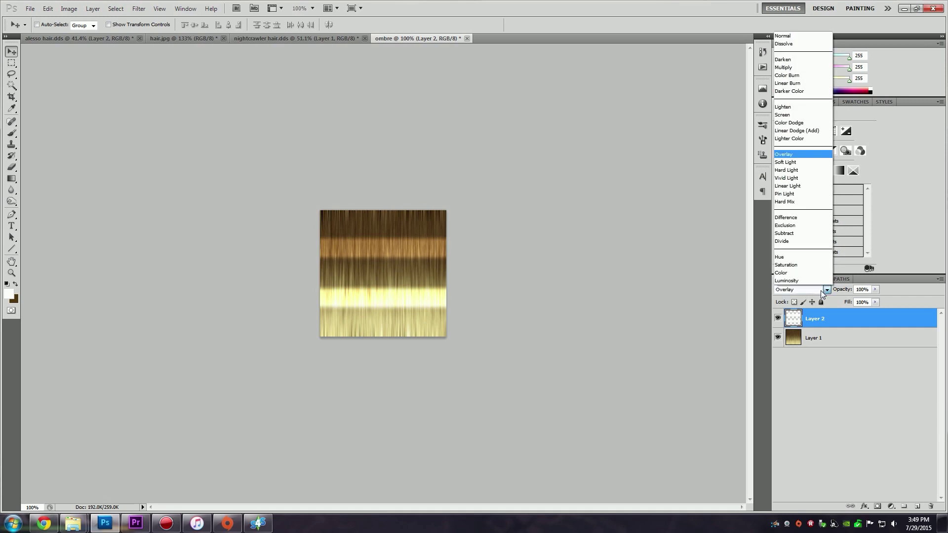
click(810, 163)
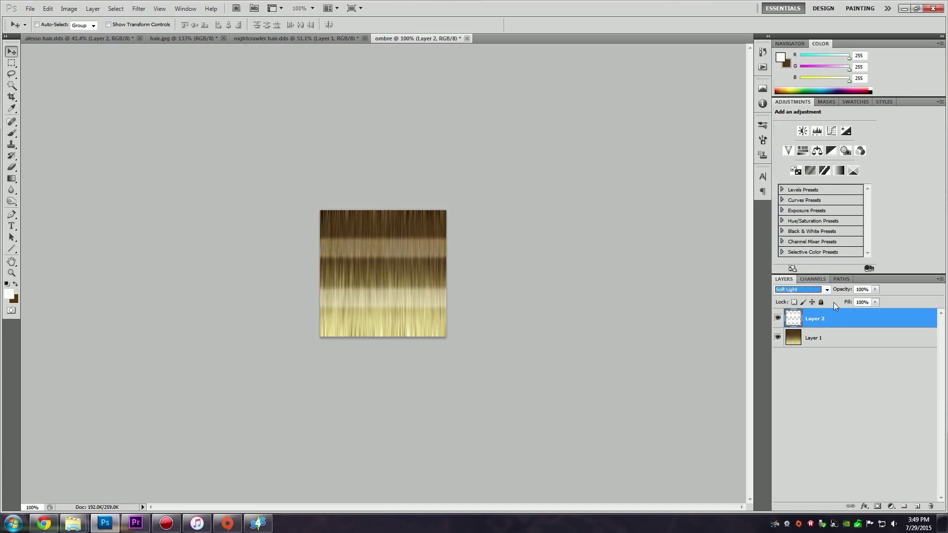
drag(876, 290, 869, 299)
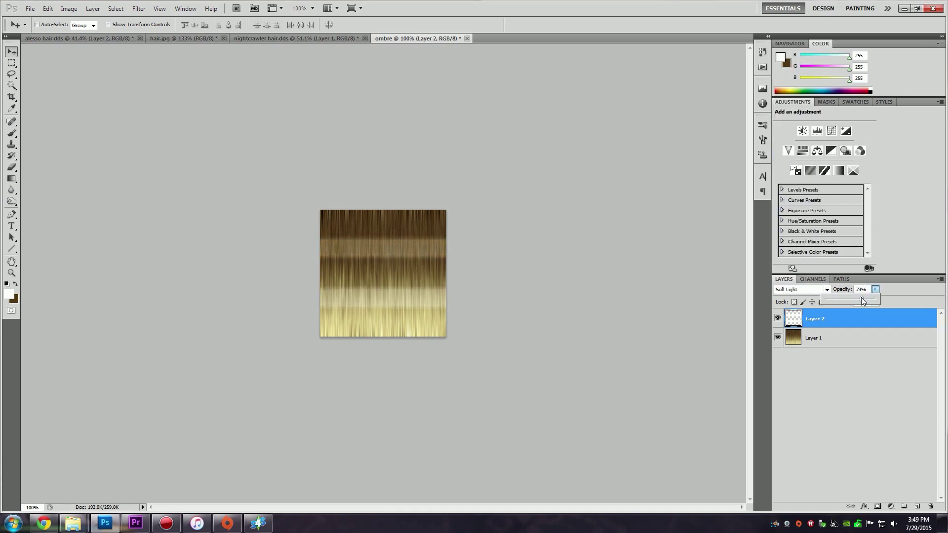
click(877, 289)
click(839, 368)
click(834, 322)
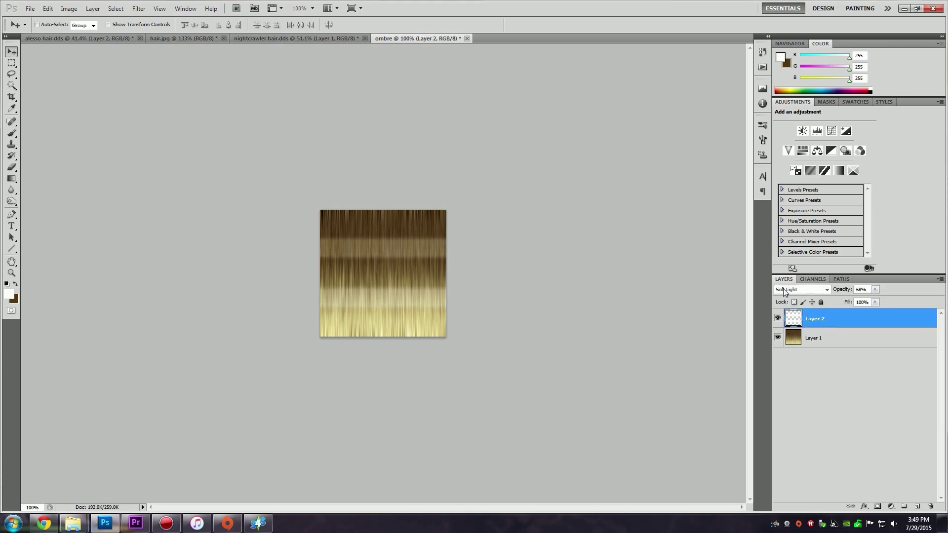
- Soften the highlight bands on Layer 2 with a Gaussian Blur
click(139, 8)
mouse_move(157, 102)
click(271, 136)
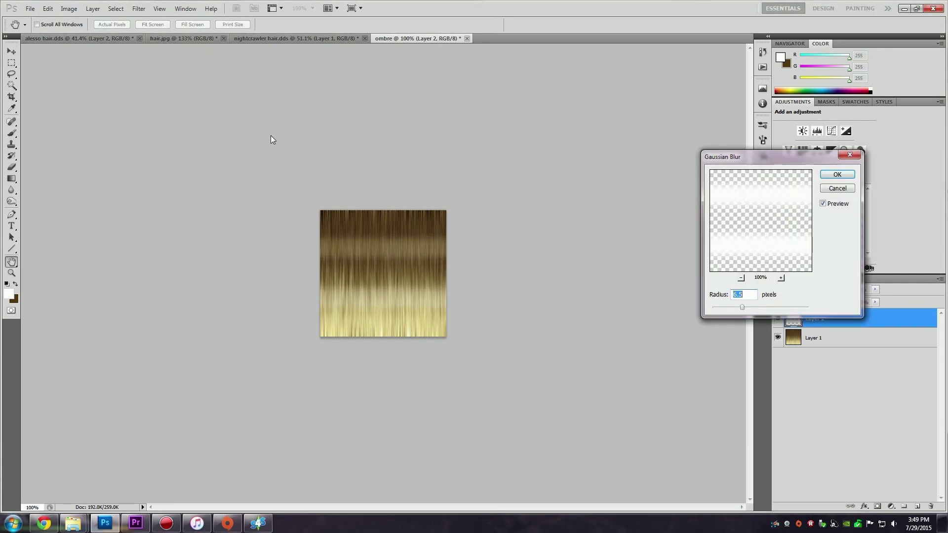
click(838, 174)
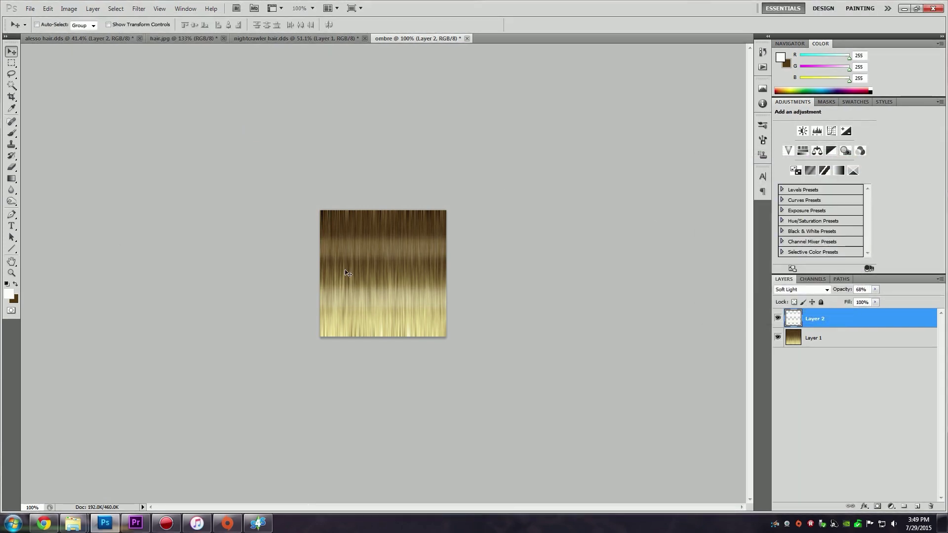
click(801, 290)
key(z)
drag(395, 324, 494, 366)
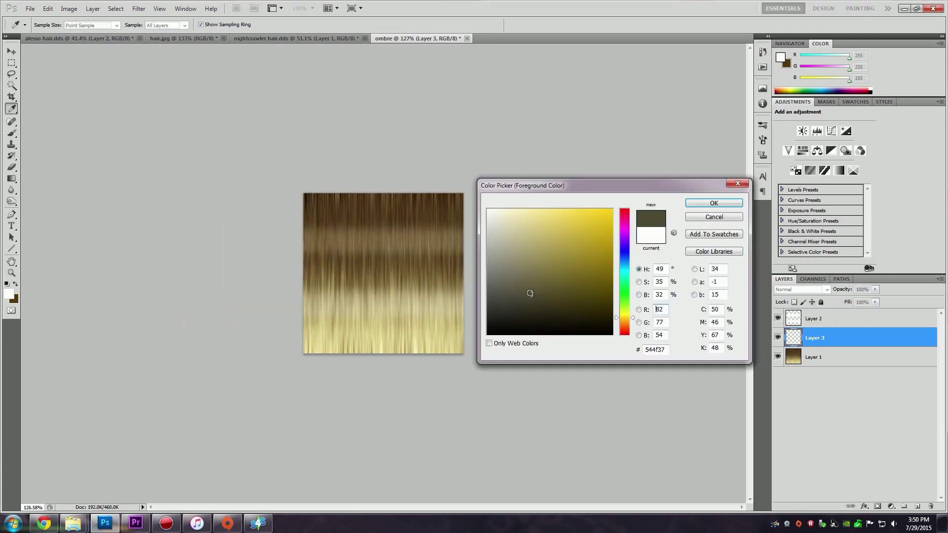
drag(530, 294, 487, 337)
click(694, 205)
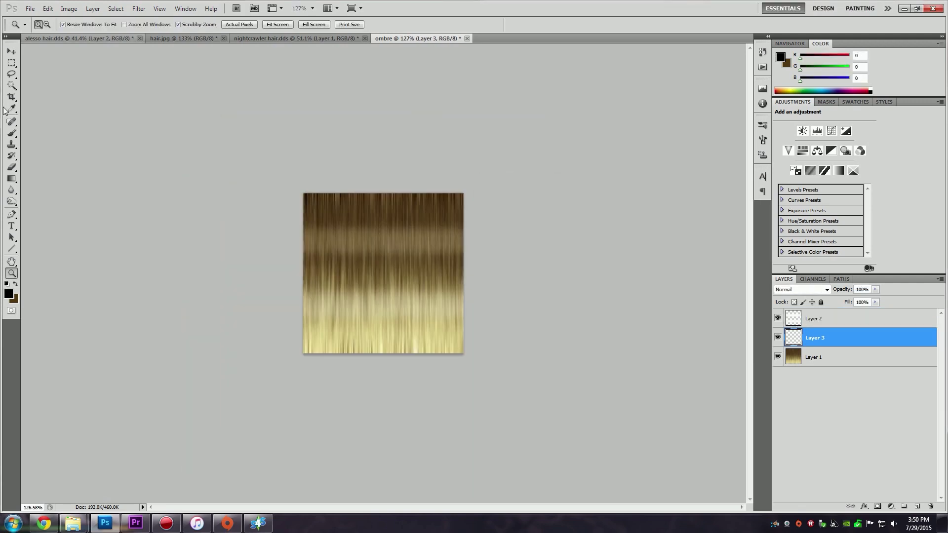
- Save the ombre texture to the Desktop as the JPEG file ombre.jpg
key(ctrl+shift+s)
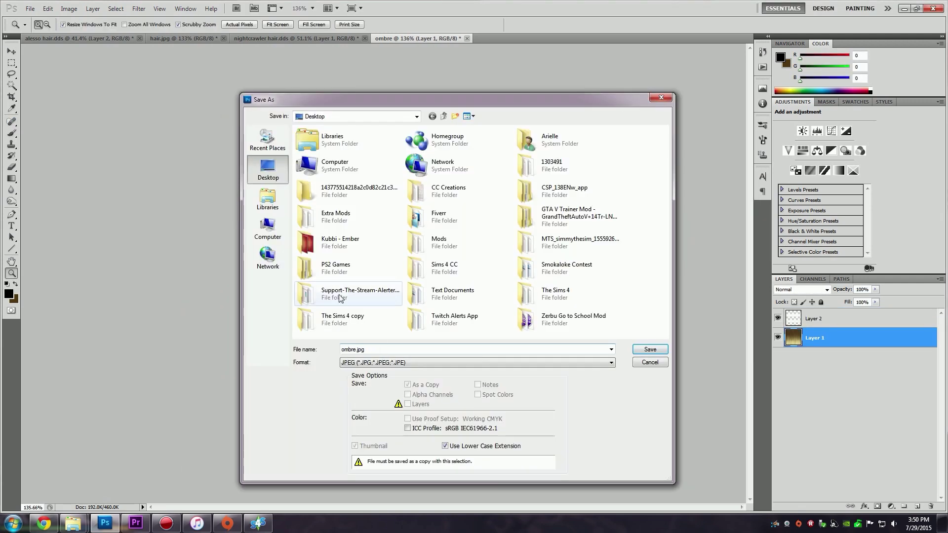
click(650, 349)
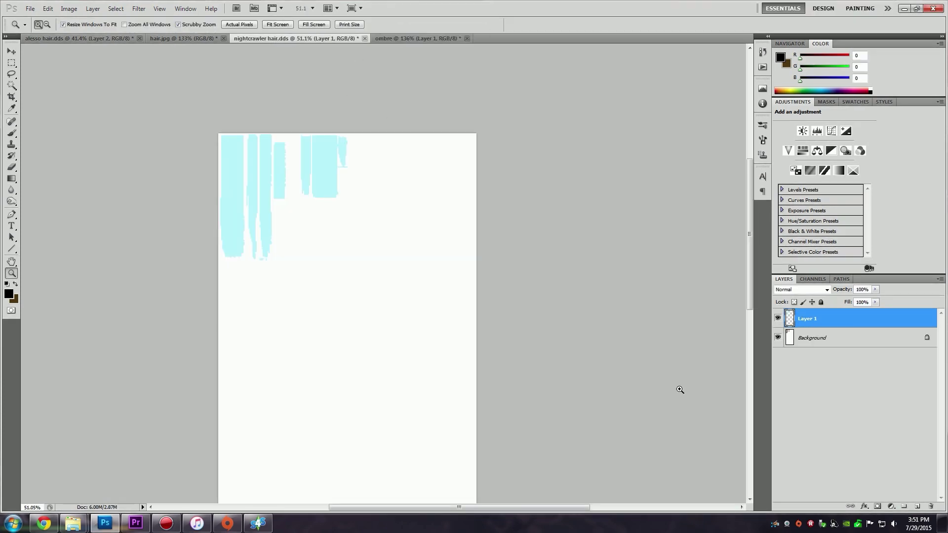
- Add a layer clipped to Layer 1 in nightcrawler hair.dds and place the ombre texture over the first four strips
click(918, 507)
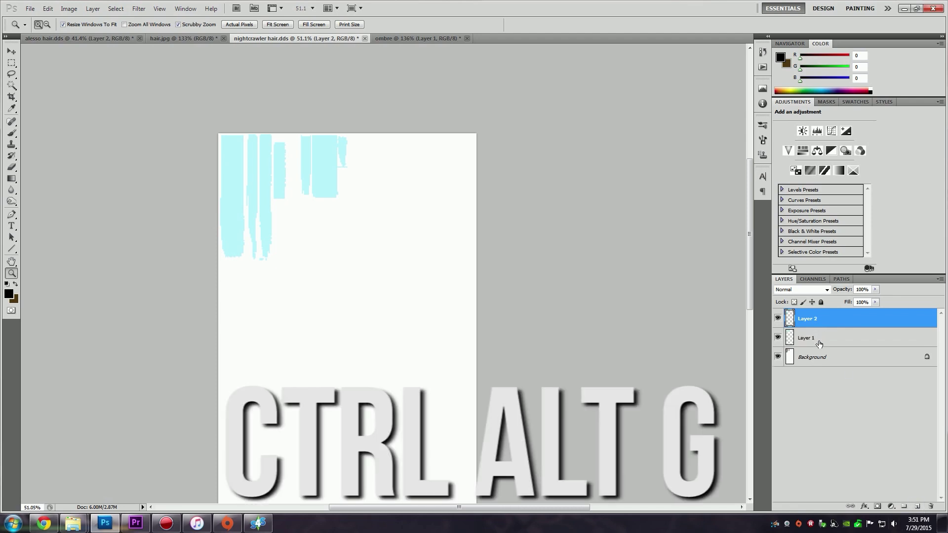
key(ctrl+alt+g)
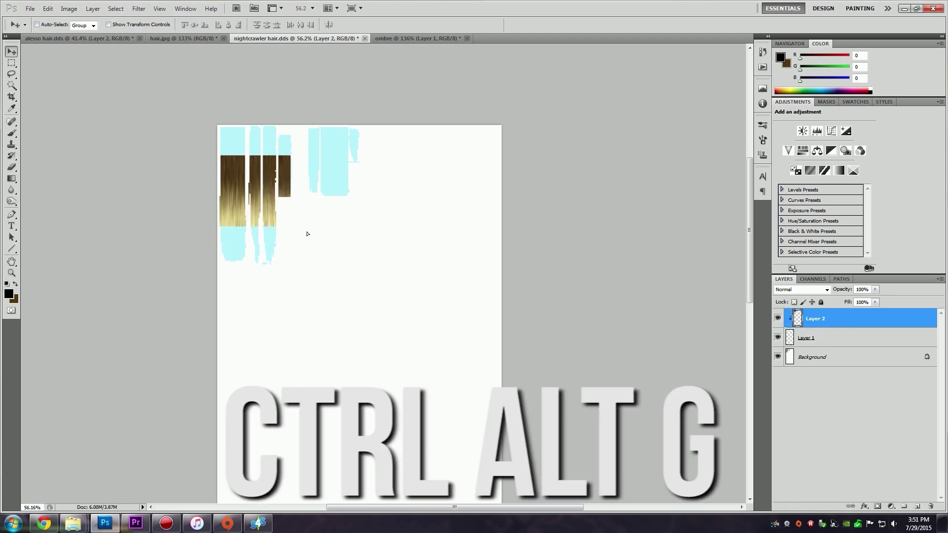
drag(271, 225, 278, 189)
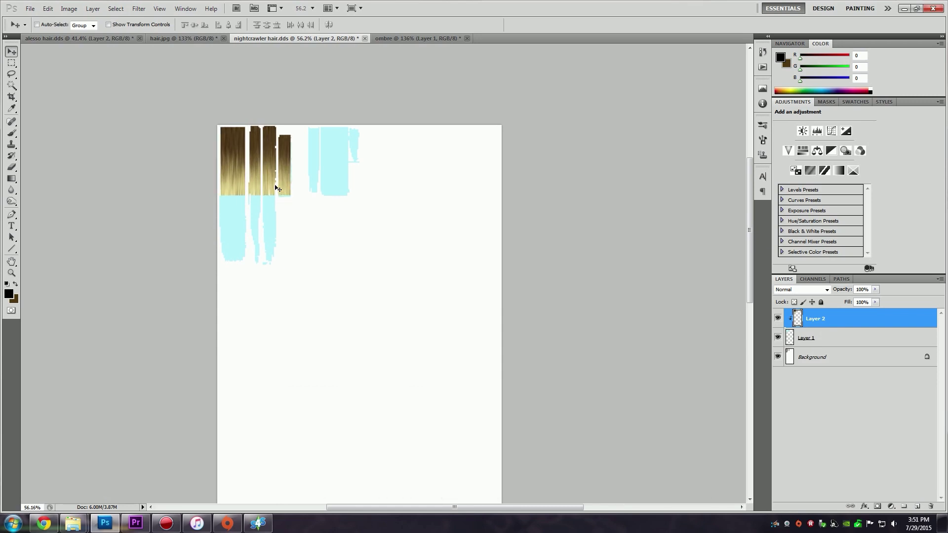
- Stretch the ombre texture to 198.05% height over the long strips and narrow a second copy to 71.61% width over the three shorter ones
key(ctrl+t)
drag(255, 197, 252, 266)
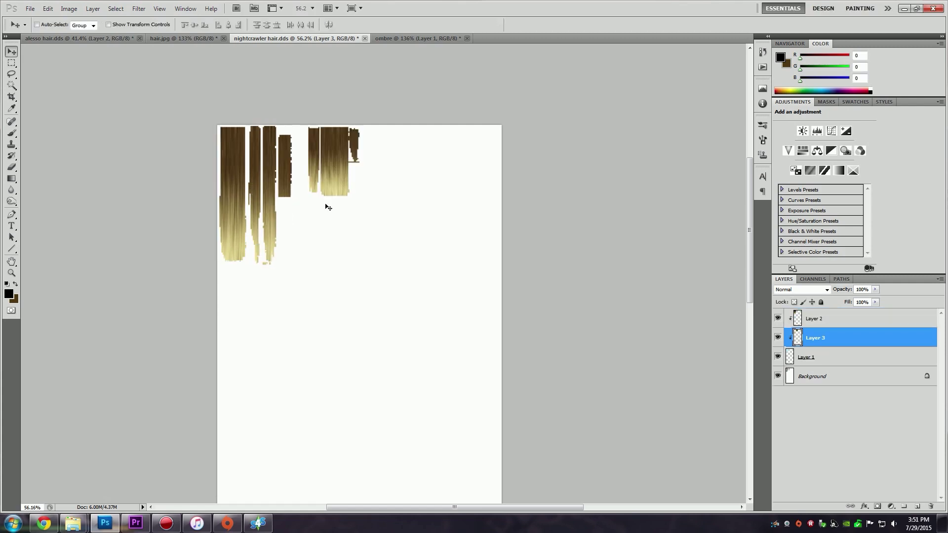
key(ctrl+t)
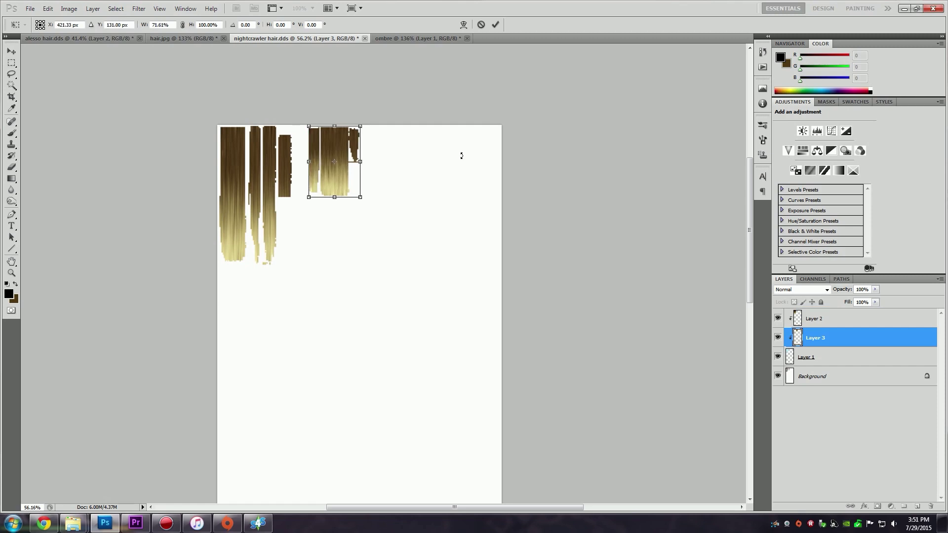
key(Return)
- Save the nightcrawler hair texture to the Desktop in D3D/DDS format
click(30, 8)
click(55, 160)
click(477, 363)
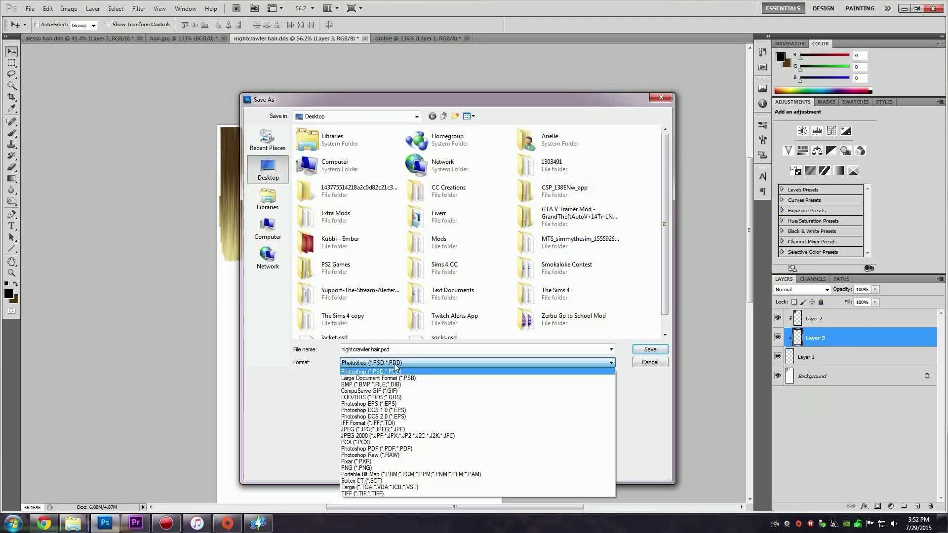
click(408, 398)
- Switch to Sims 4 Studio and import nightcrawler hair.dds from the Desktop as the hair's texture
click(257, 524)
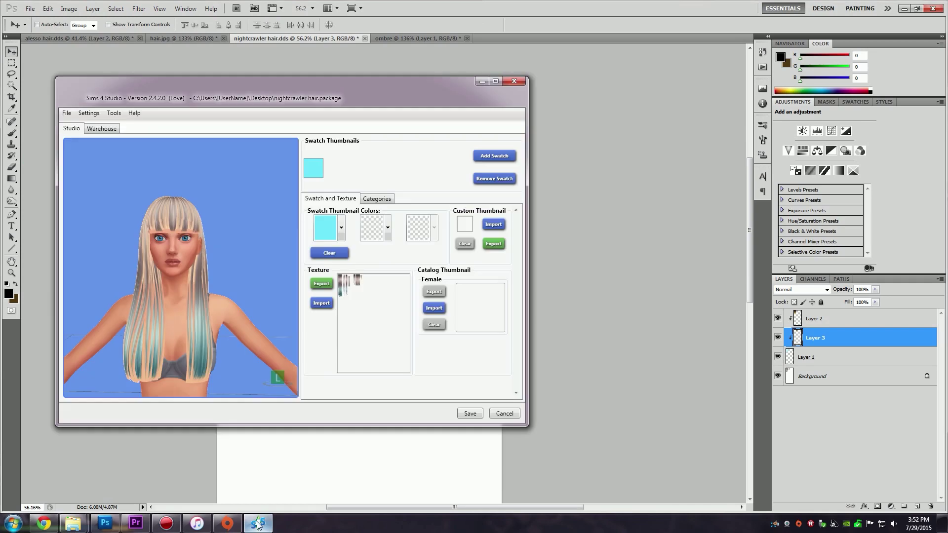
click(322, 303)
scroll(456, 275, down, 5)
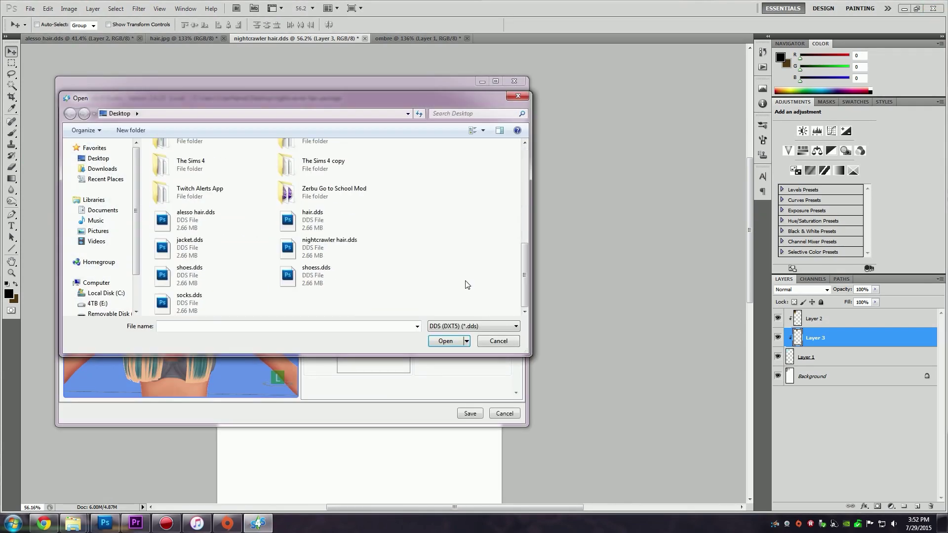
double_click(349, 243)
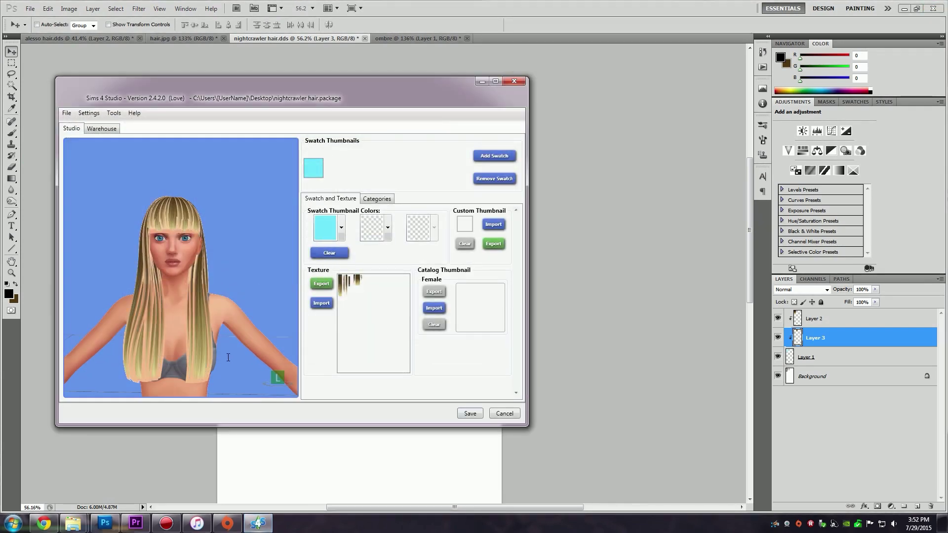
drag(216, 348, 197, 318)
drag(282, 91, 580, 72)
- Back in Photoshop, try a Hue/Saturation adjustment on Layer 3 with saturation +32 and lightness +3, shifting the hue through different colours
click(146, 256)
click(68, 9)
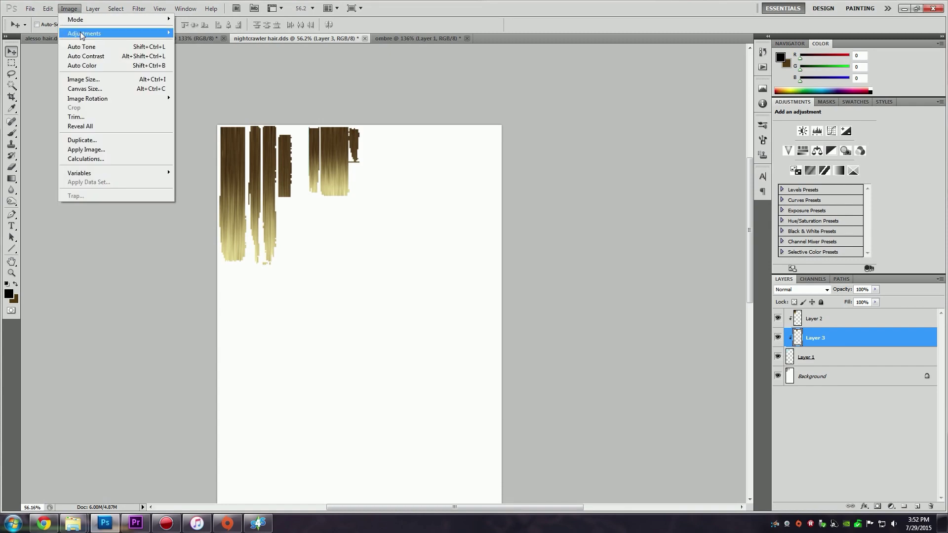
mouse_move(81, 34)
click(213, 84)
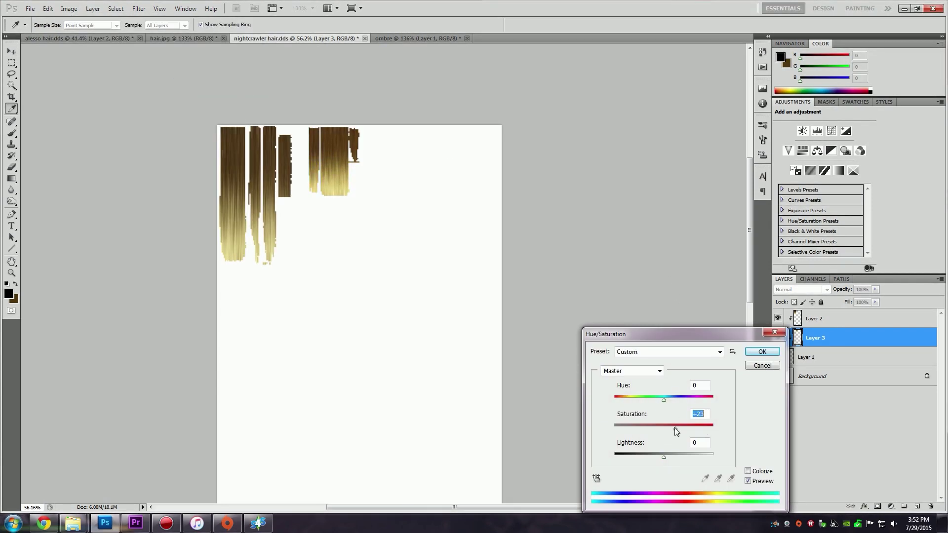
drag(664, 457, 668, 456)
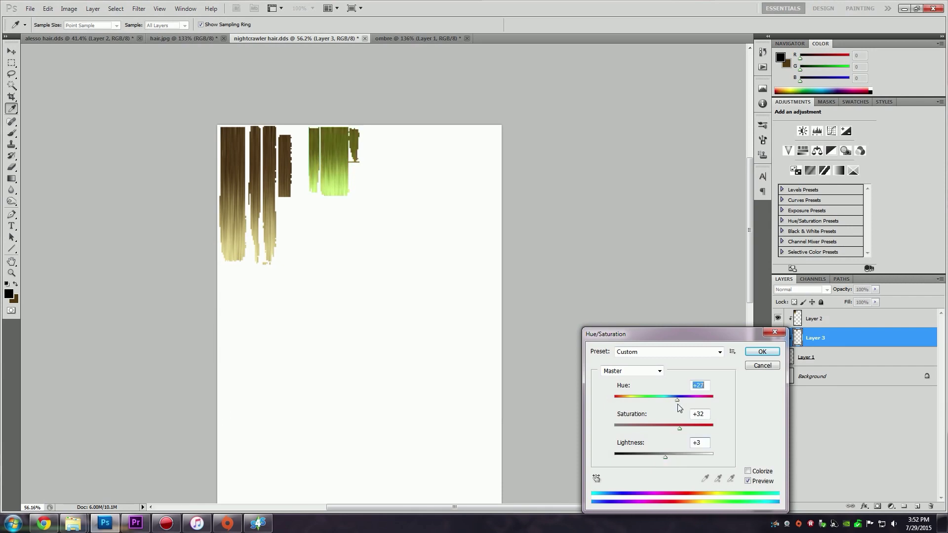
drag(677, 404, 642, 406)
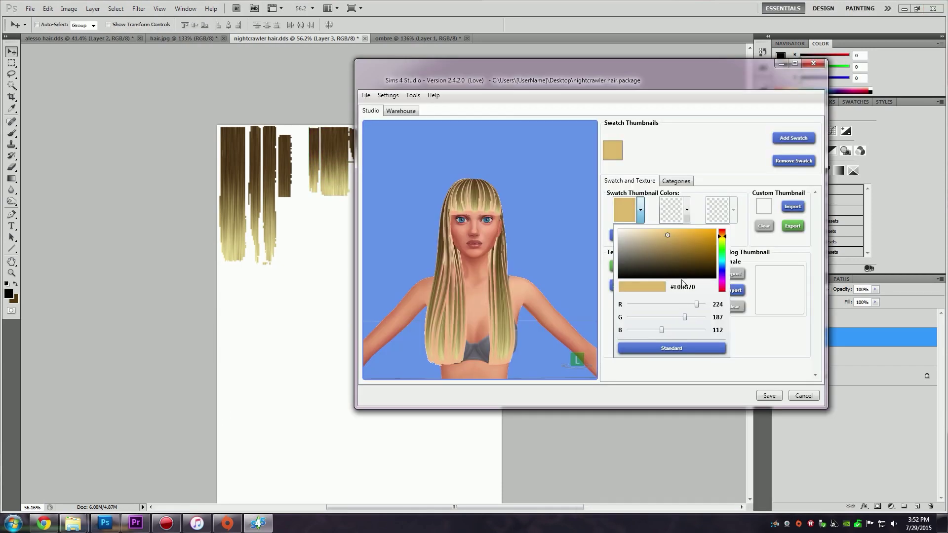
- In Sims 4 Studio, set the first swatch thumbnail colour to golden blonde #E0BB70 and save the nightcrawler hair package
click(644, 215)
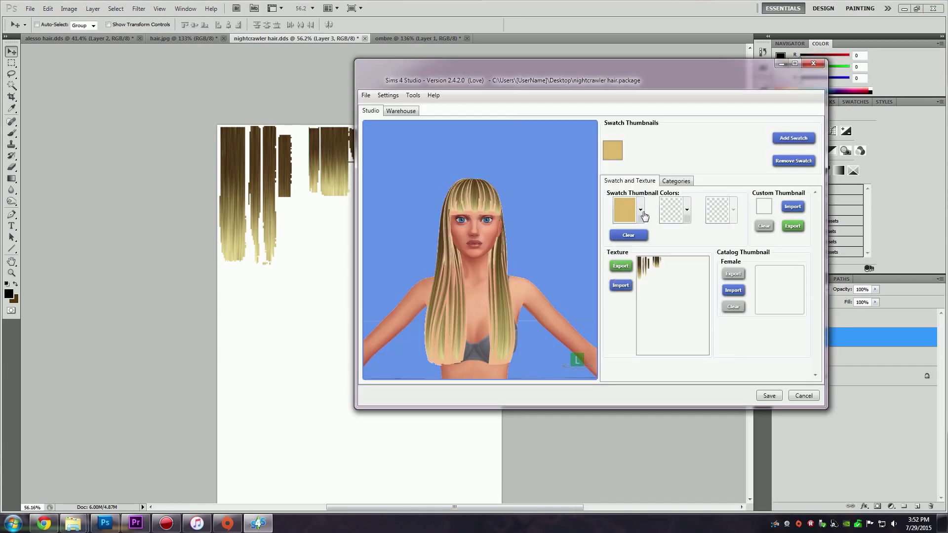
click(770, 395)
key(Return)
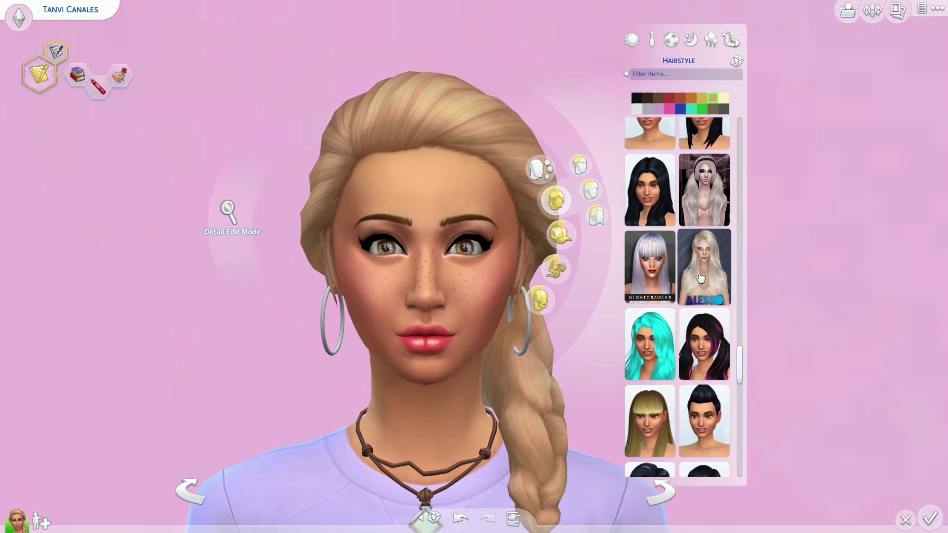
- In The Sims 4, apply the original Alesso hair to the Sim and examine it from different angles
click(701, 278)
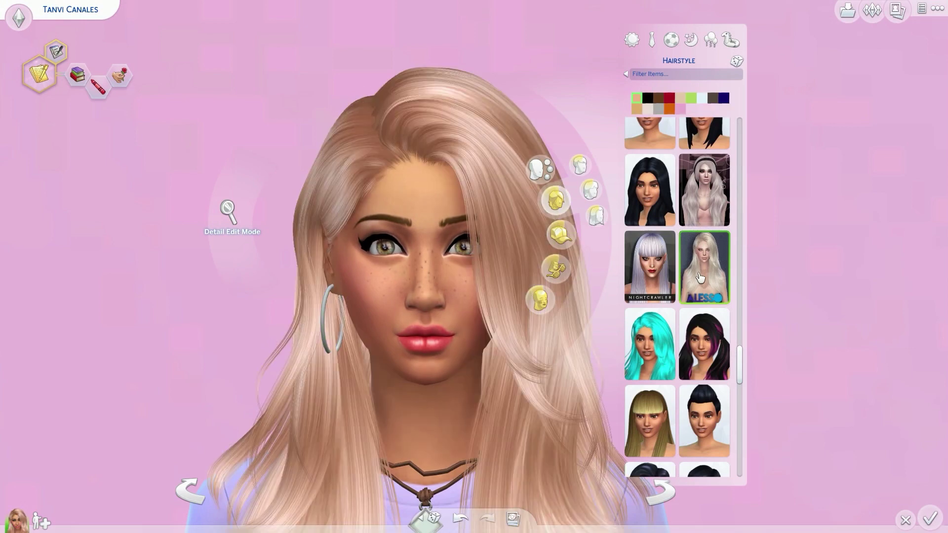
scroll(860, 275, down, 2)
click(864, 241)
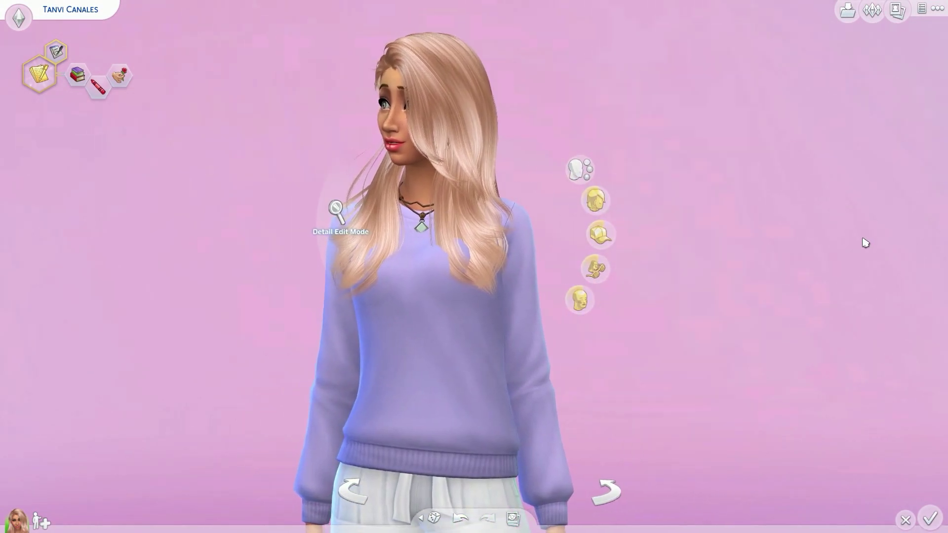
scroll(864, 270, up, 2)
drag(864, 271, 856, 274)
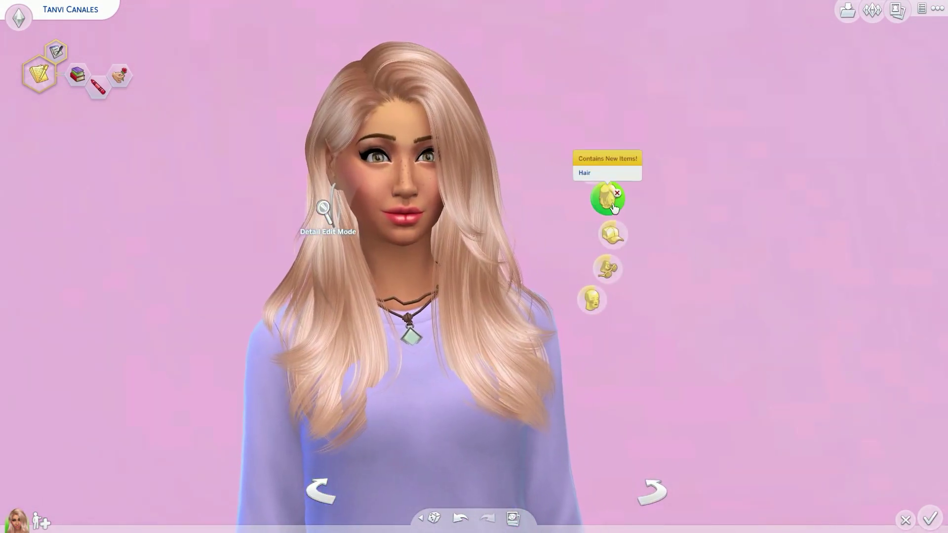
- Apply the turquoise standalone recolor of the Alesso hair to the Sim and inspect it up close
click(608, 199)
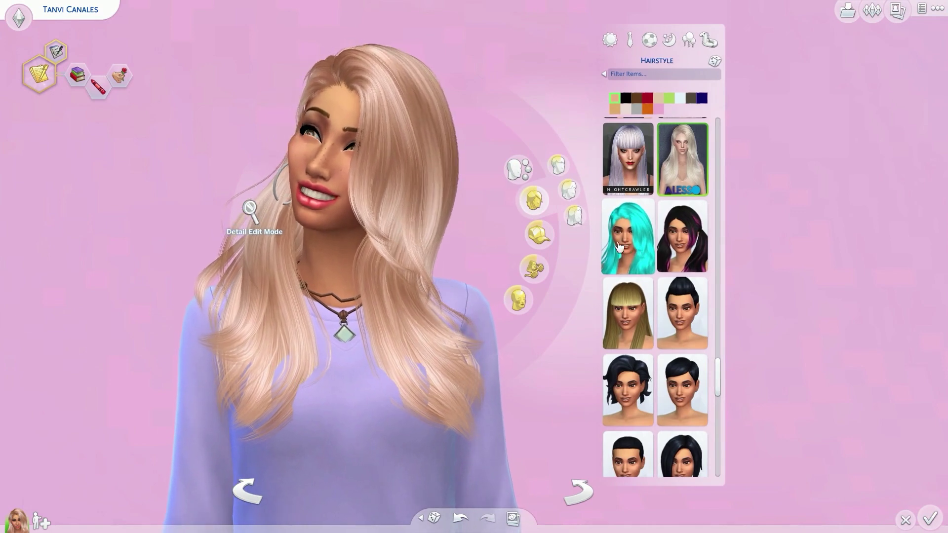
click(635, 251)
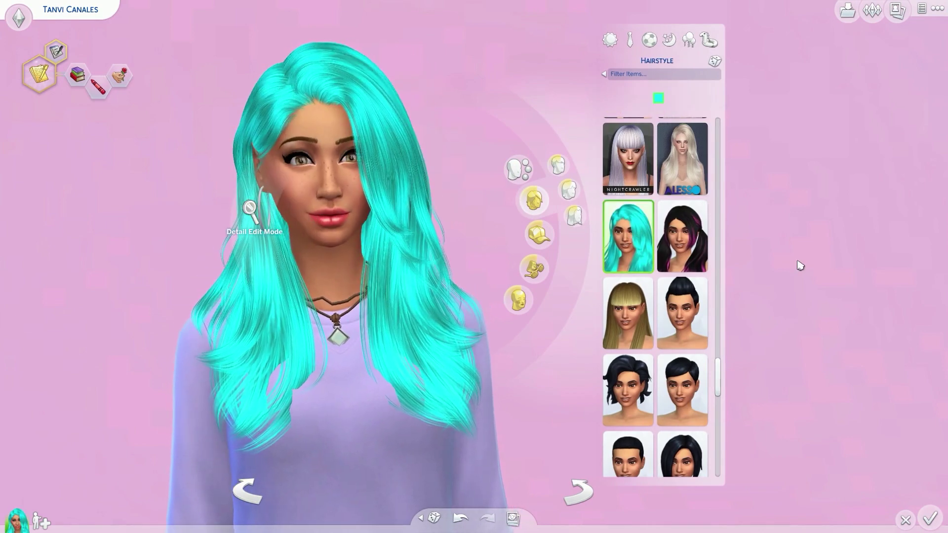
click(800, 264)
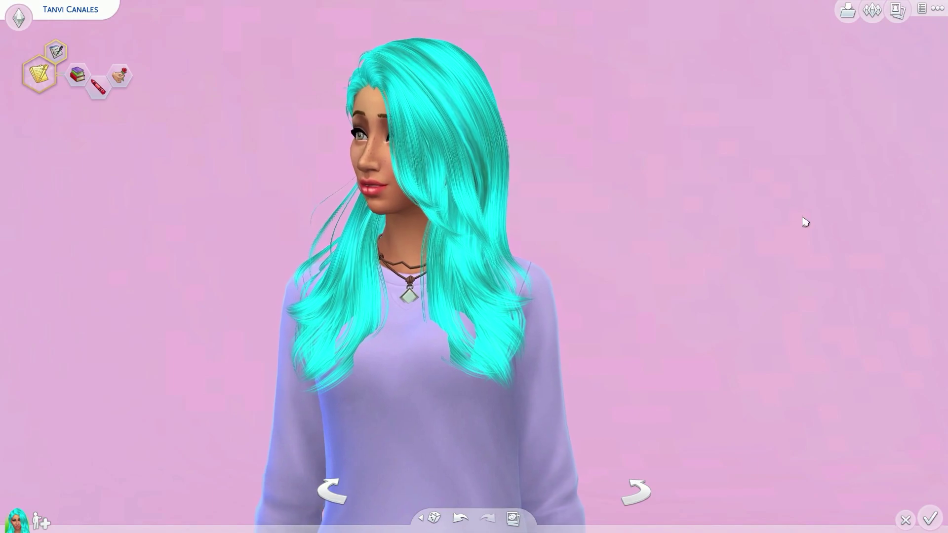
scroll(803, 217, up, 3)
drag(803, 218, 798, 225)
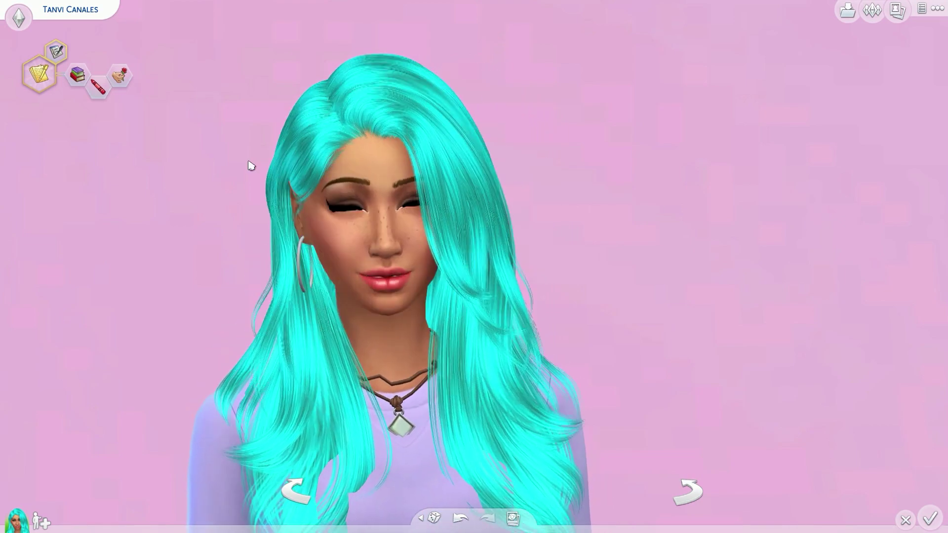
- Apply the brown-to-blonde ombre recolor of the Nightcrawler hair to the Sim and examine it from front and back
click(392, 165)
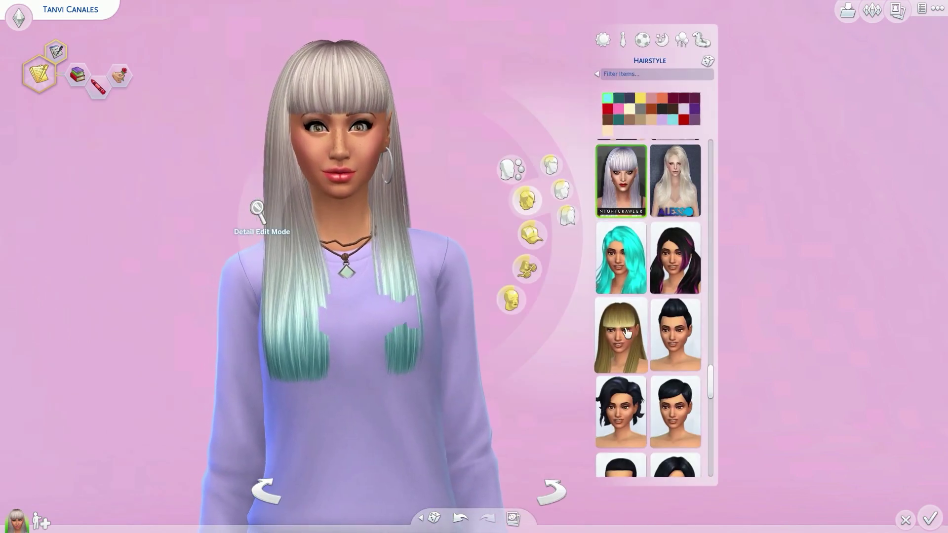
click(625, 337)
click(788, 280)
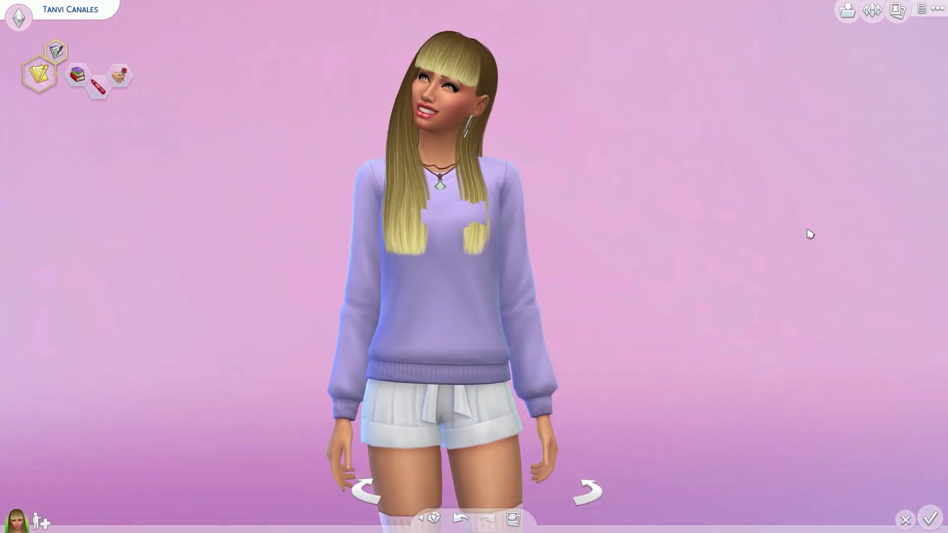
scroll(811, 242, up, 2)
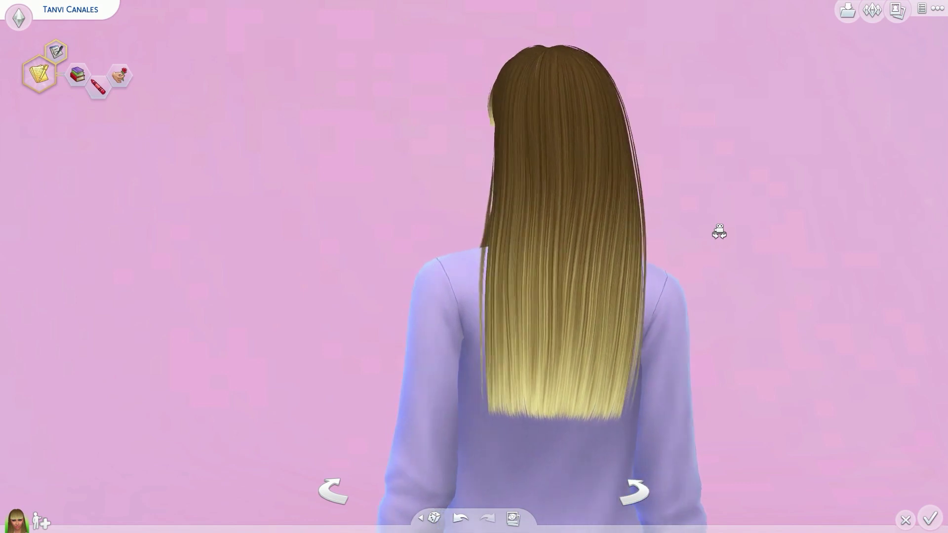
drag(720, 232, 720, 231)
scroll(686, 252, up, 3)
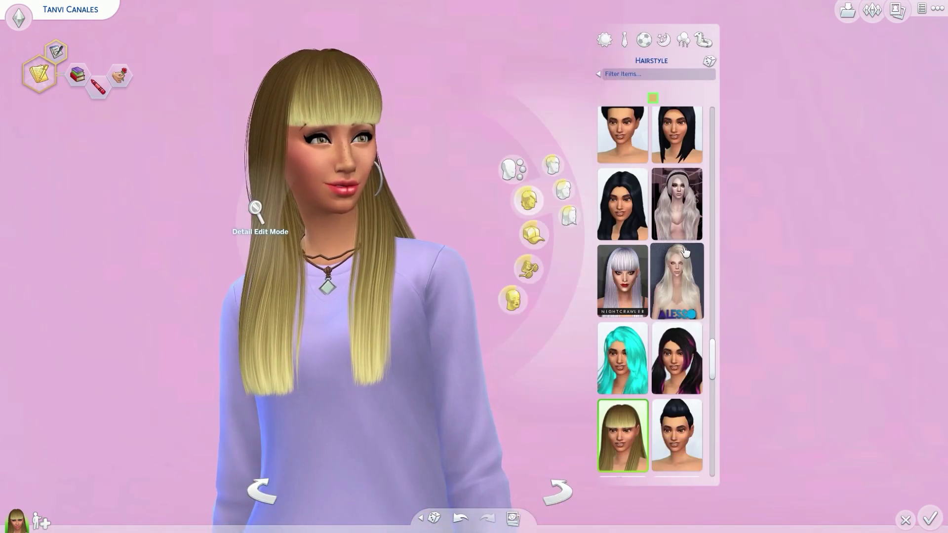
- Apply the original long pigtail hair to the Sim in its black-to-burgundy swatch and view it from the side
click(676, 204)
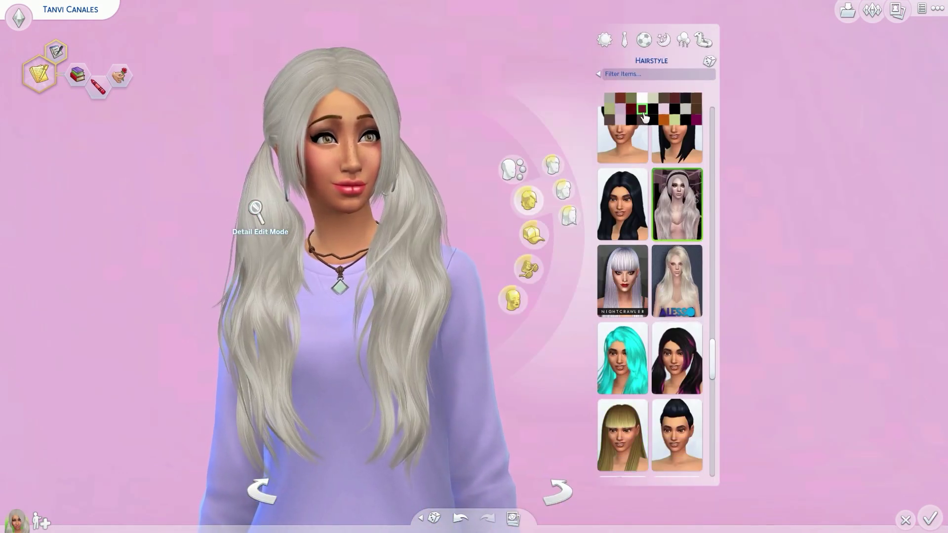
click(674, 109)
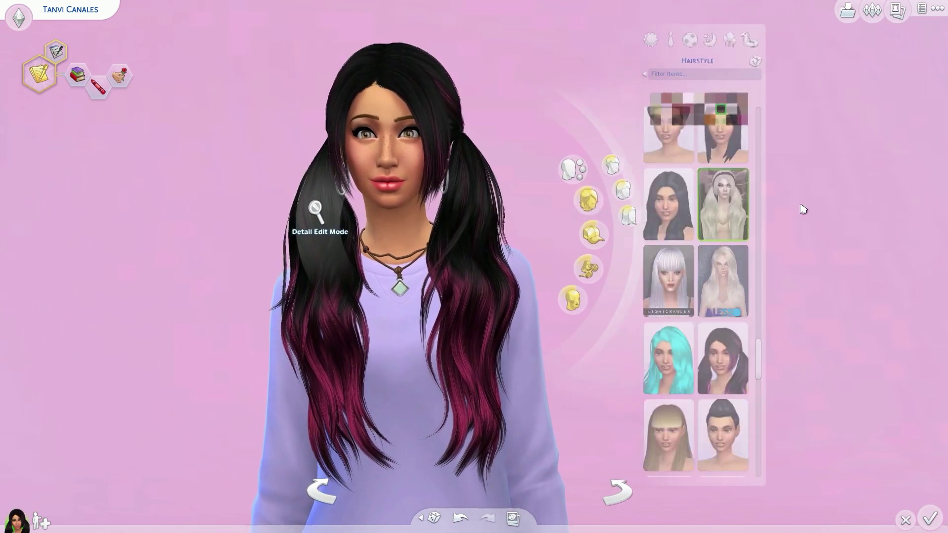
click(801, 208)
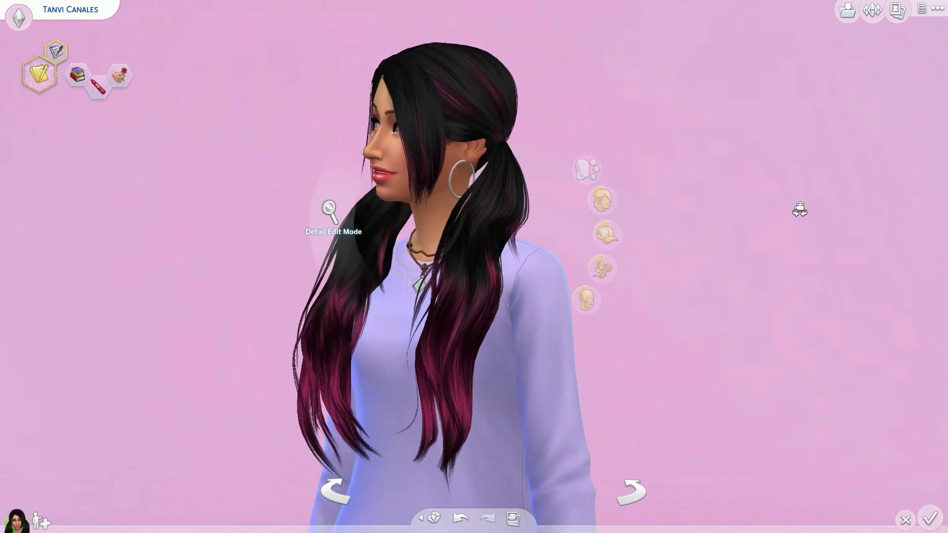
- Apply the standalone black-and-magenta recolor of the pigtail hair to the Sim and examine it
click(602, 200)
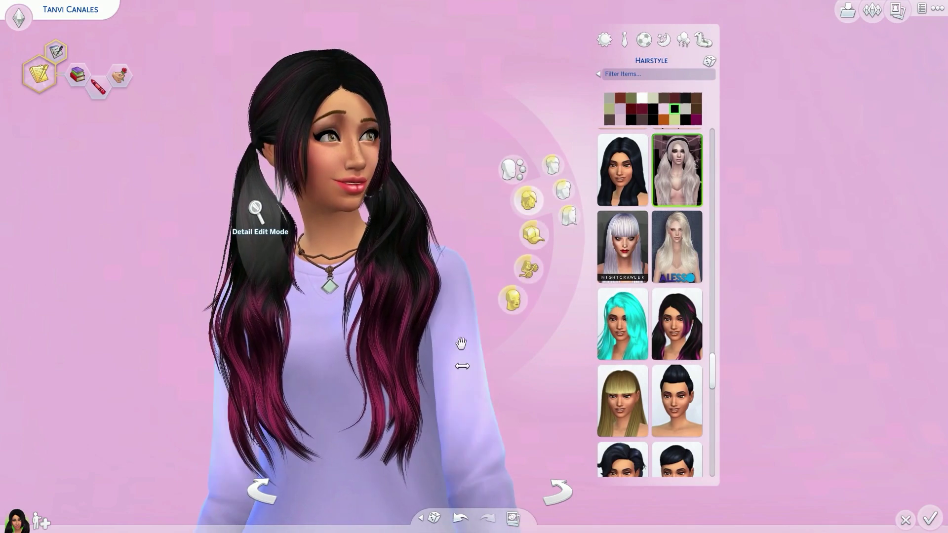
click(667, 347)
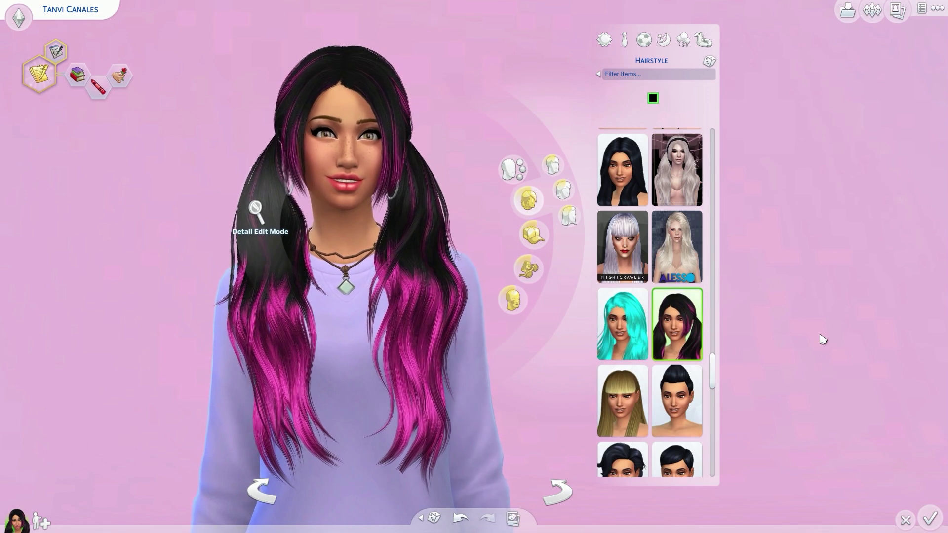
click(823, 339)
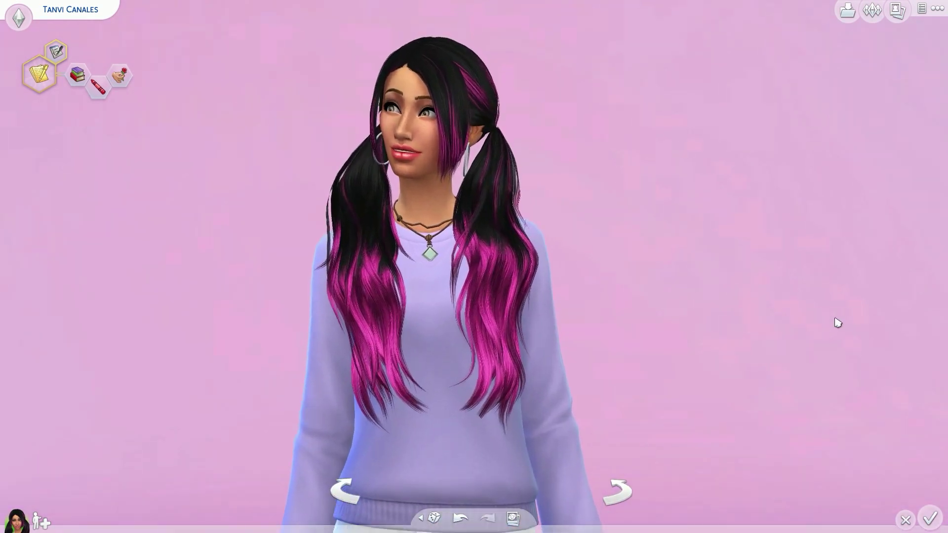
drag(856, 309, 856, 309)
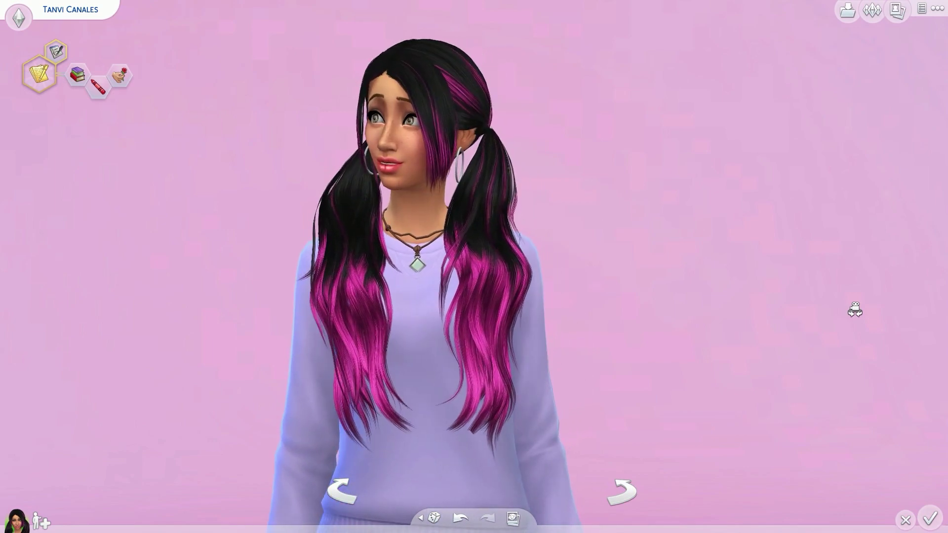